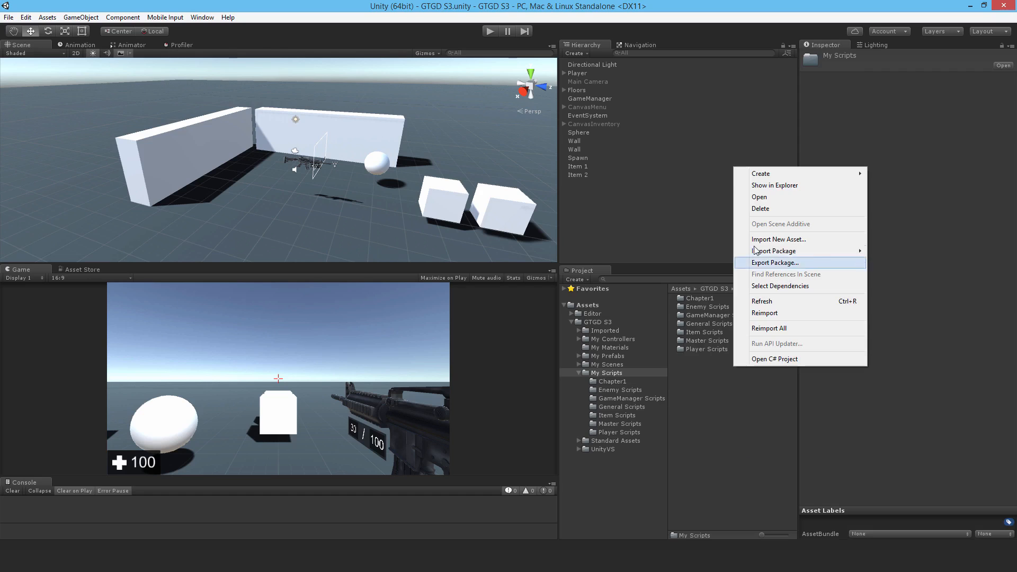
Create a Gun Scripts folder under My Scripts and go into it
click(909, 187)
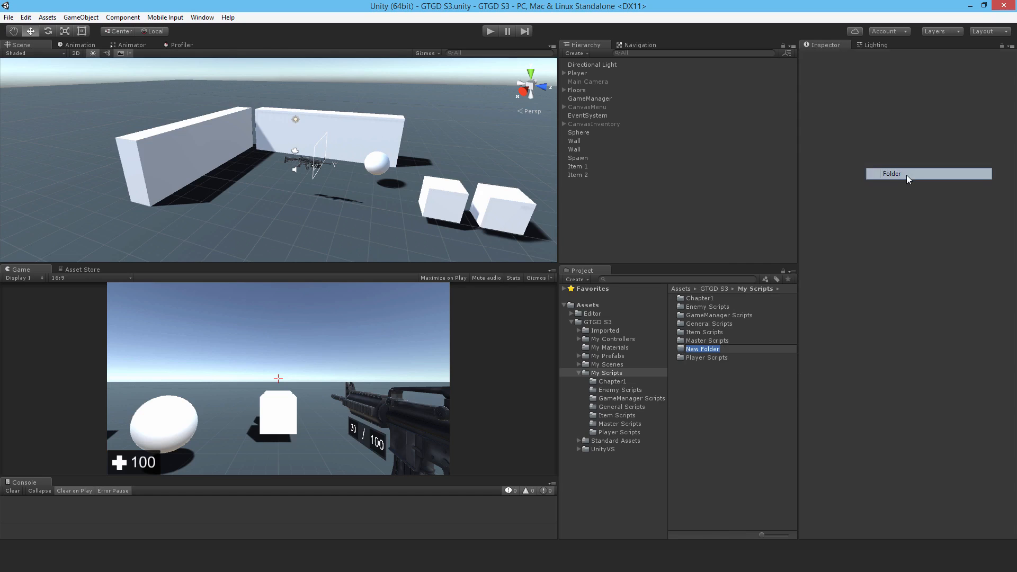
text(Gun Scr)
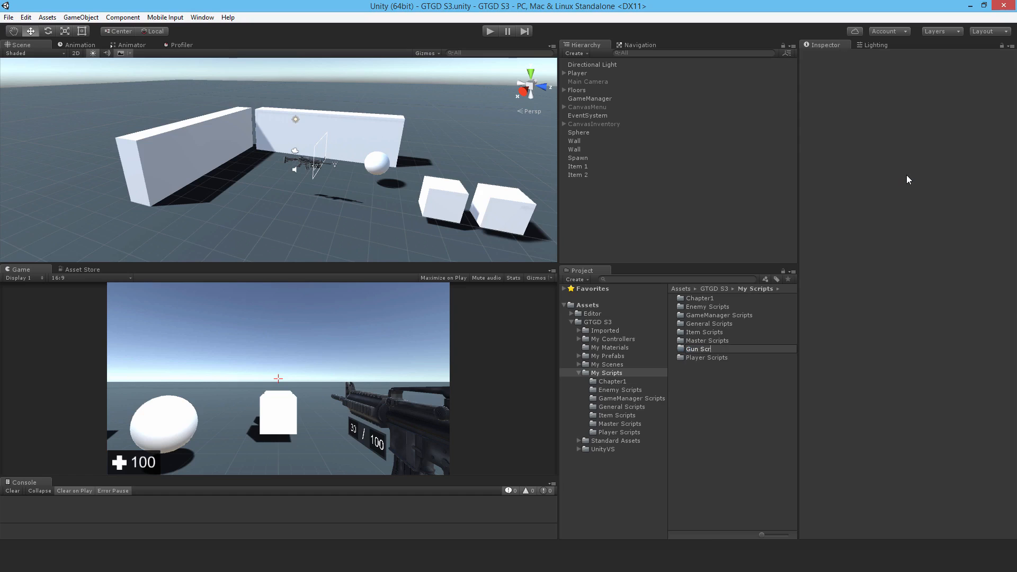
text(pts)
key(Return)
double_click(703, 332)
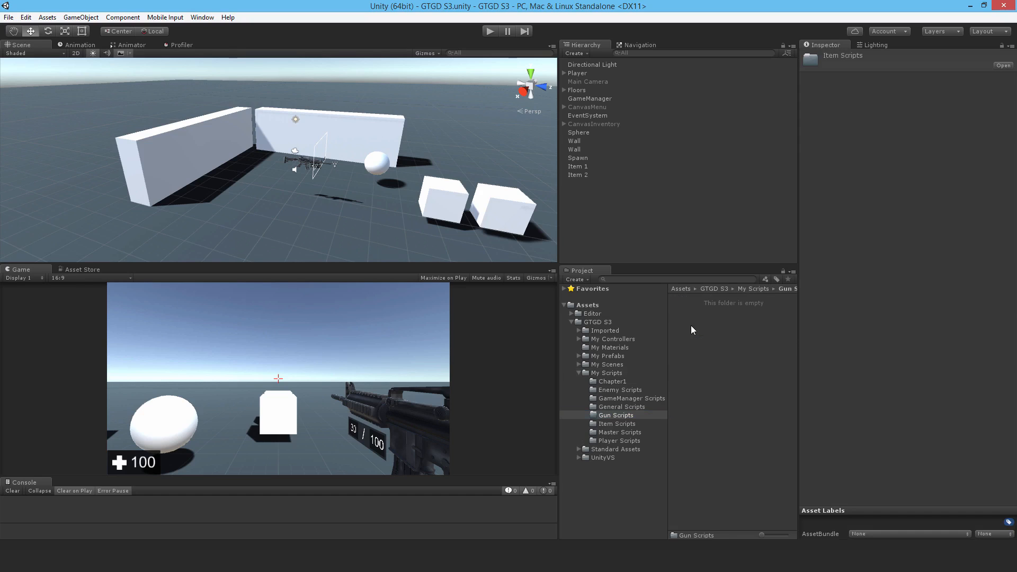
Create a new C# script named Gun_StandardInput inside Gun Scripts
right_click(691, 326)
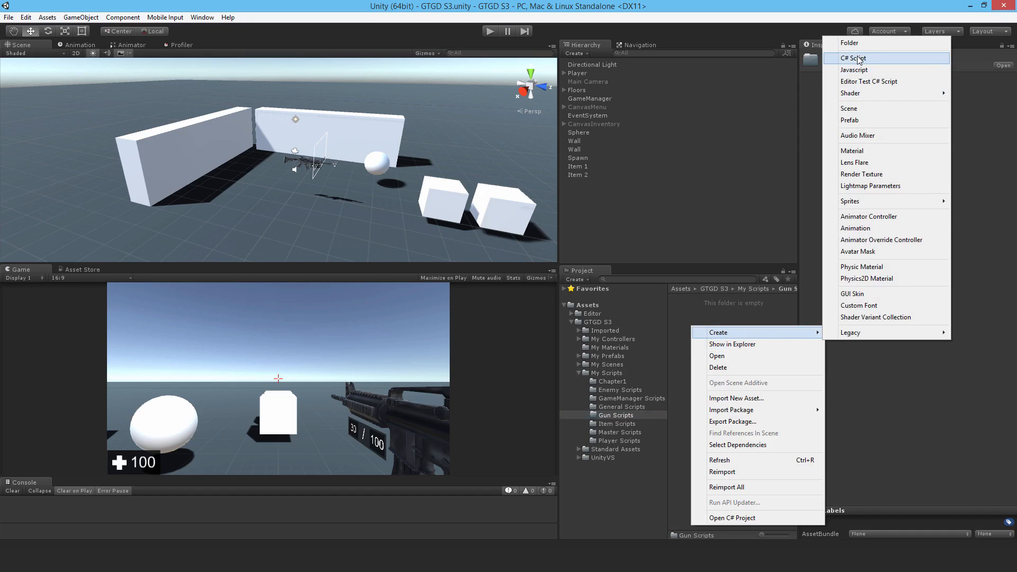
click(854, 58)
text(Gun)
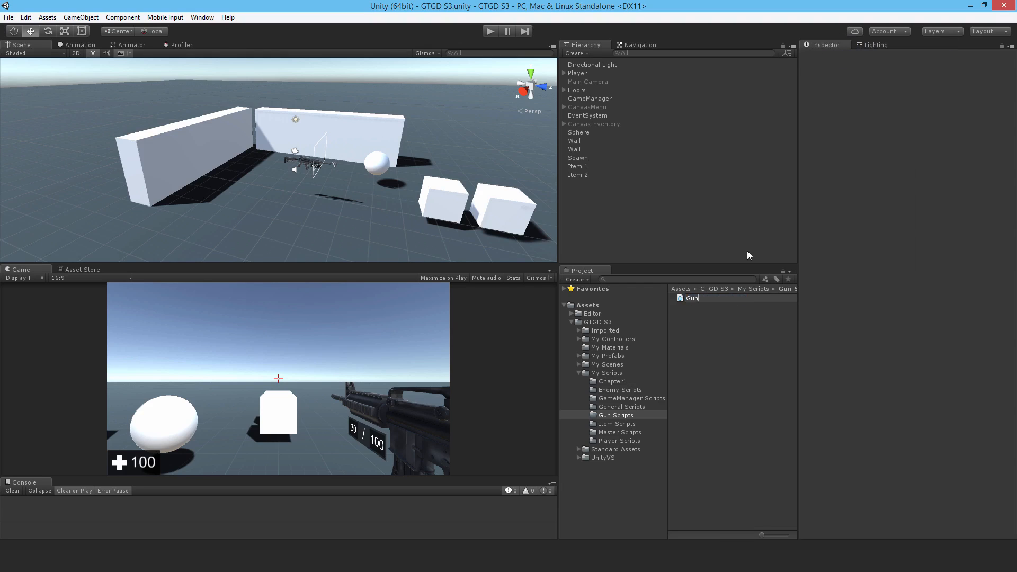
text(_StandardInput)
key(Return)
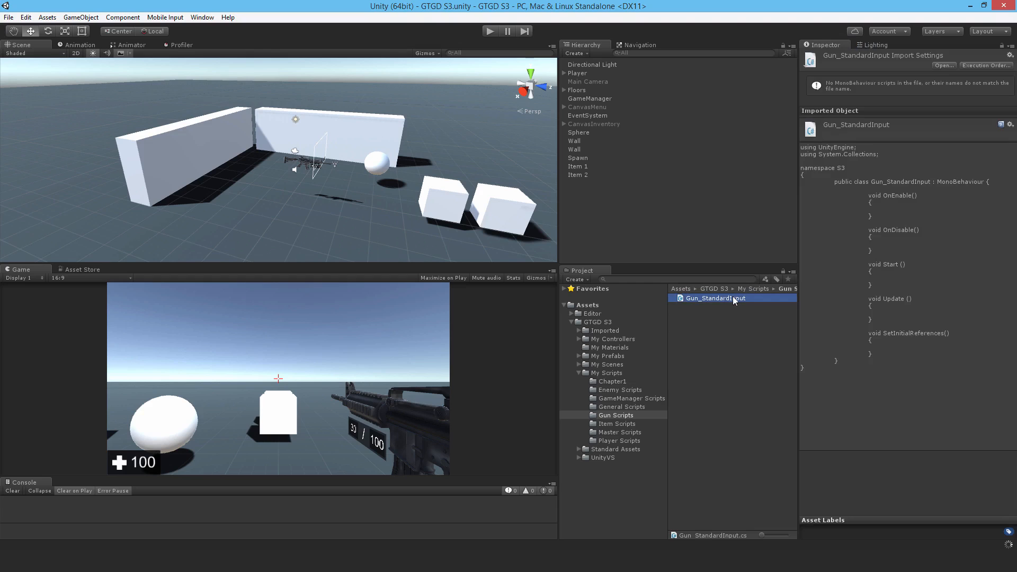
Declare gunMaster, nextAttack, attackRate = 0.5f and myTransform fields in the script
double_click(734, 299)
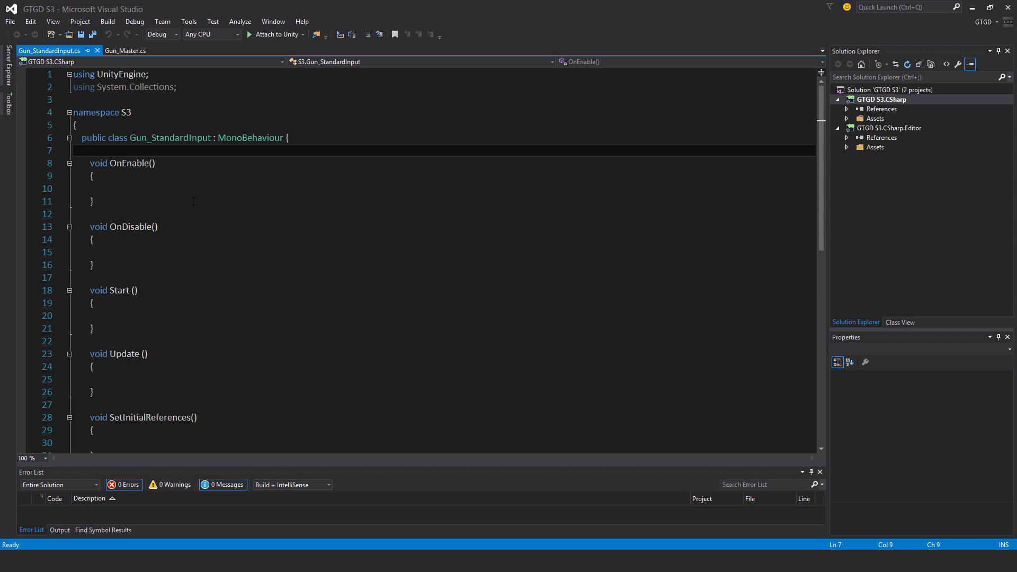
key(Return)
key(Return)
text(private Gun_Master gunMaster;)
key(Return)
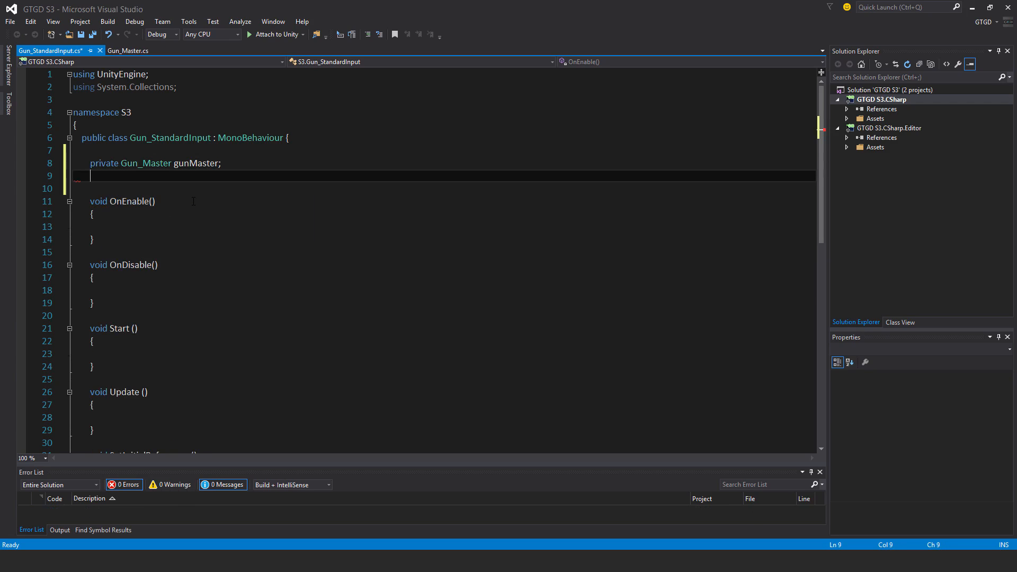
text(private )
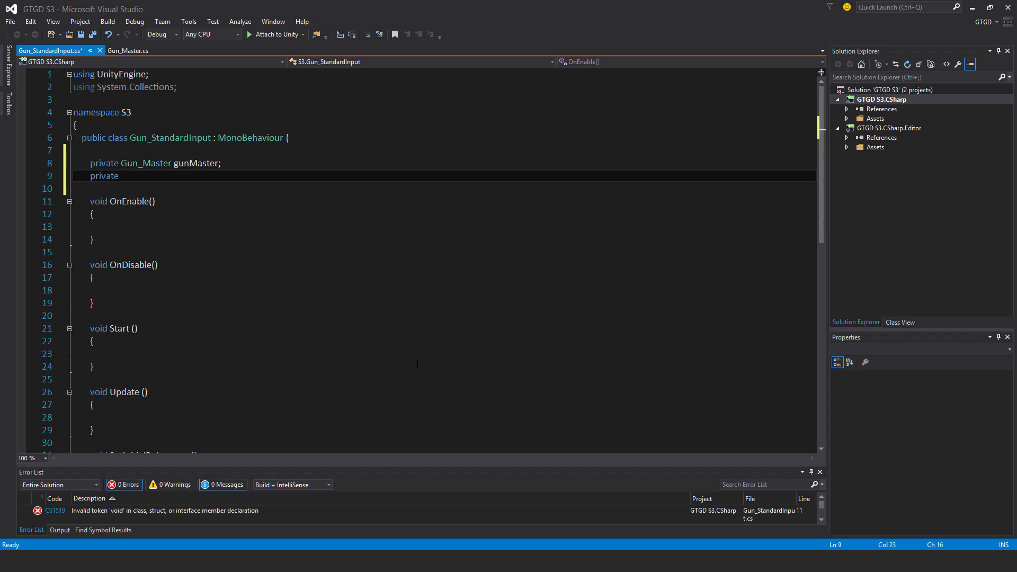
text(float Next)
key(BackSpace)
key(BackSpace)
key(BackSpace)
text(nextAttack;)
key(Return)
text(public float att)
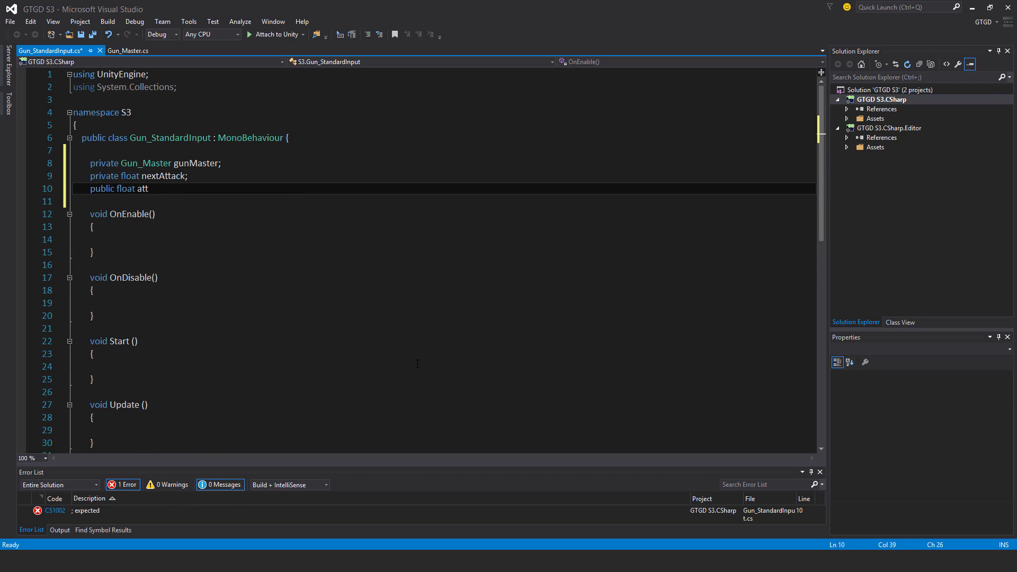
text(ackRate = 0.5f;)
key(Return)
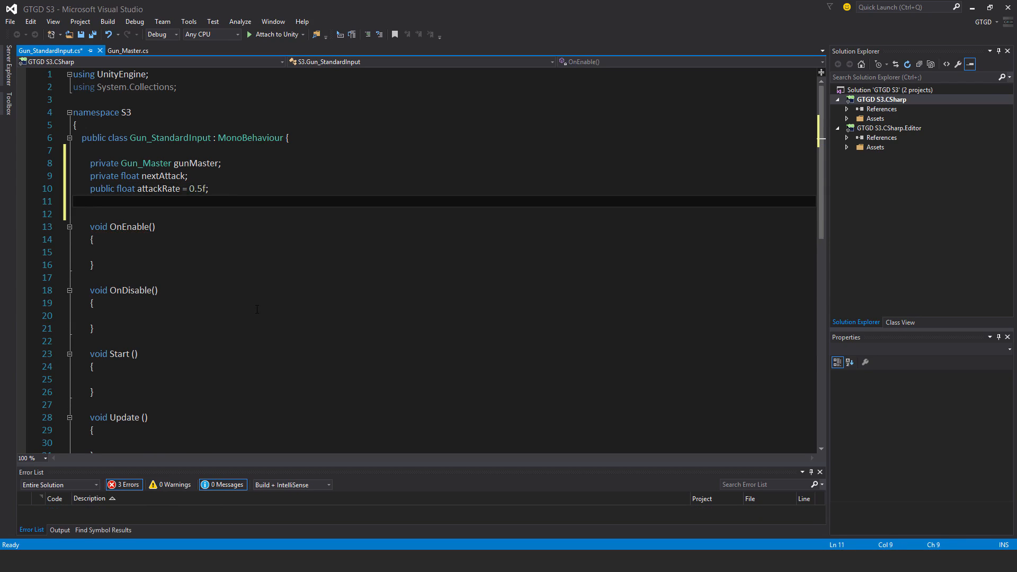
text(private )
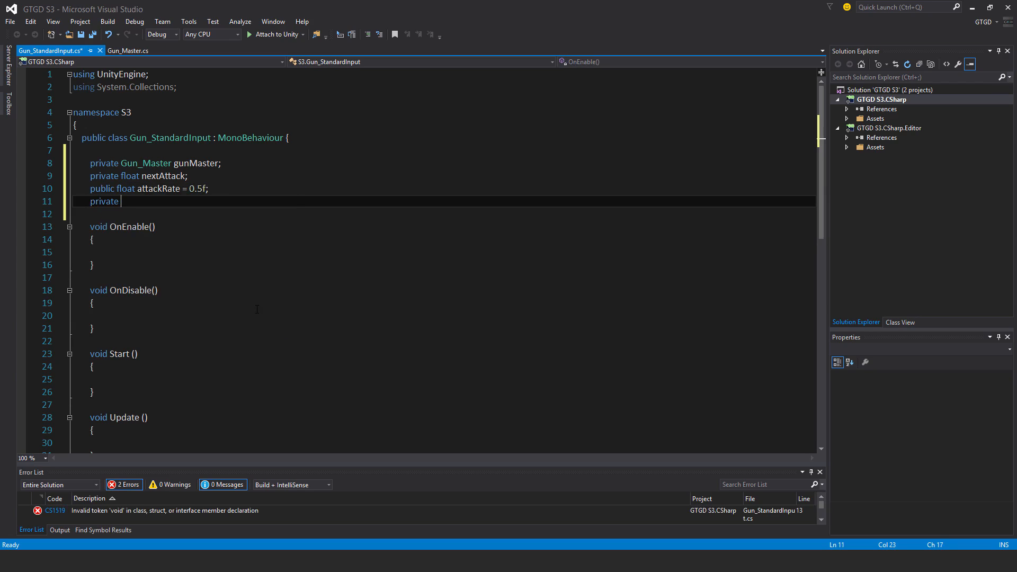
text(Transform myTransform;)
key(Return)
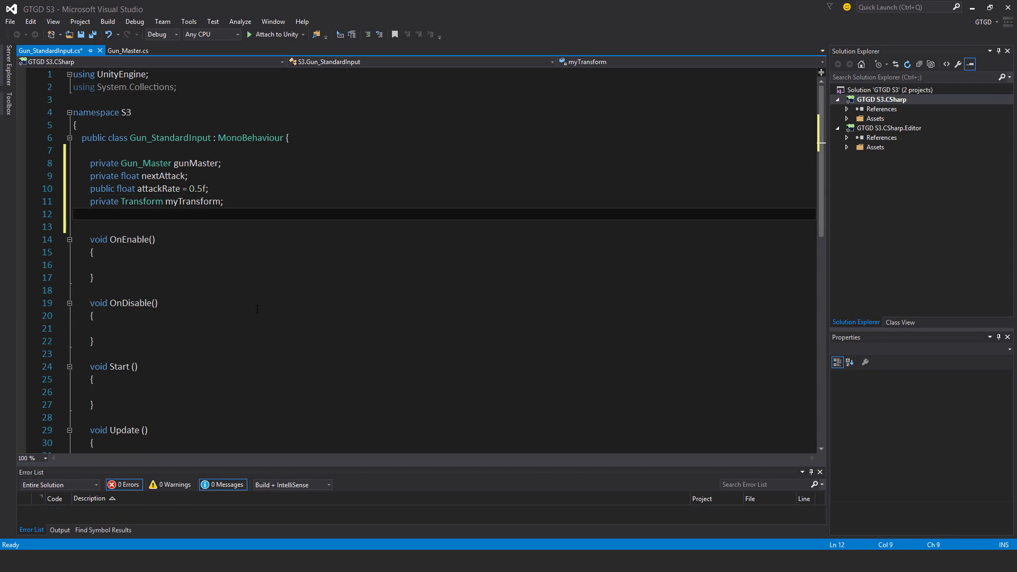
text(public bool isAu)
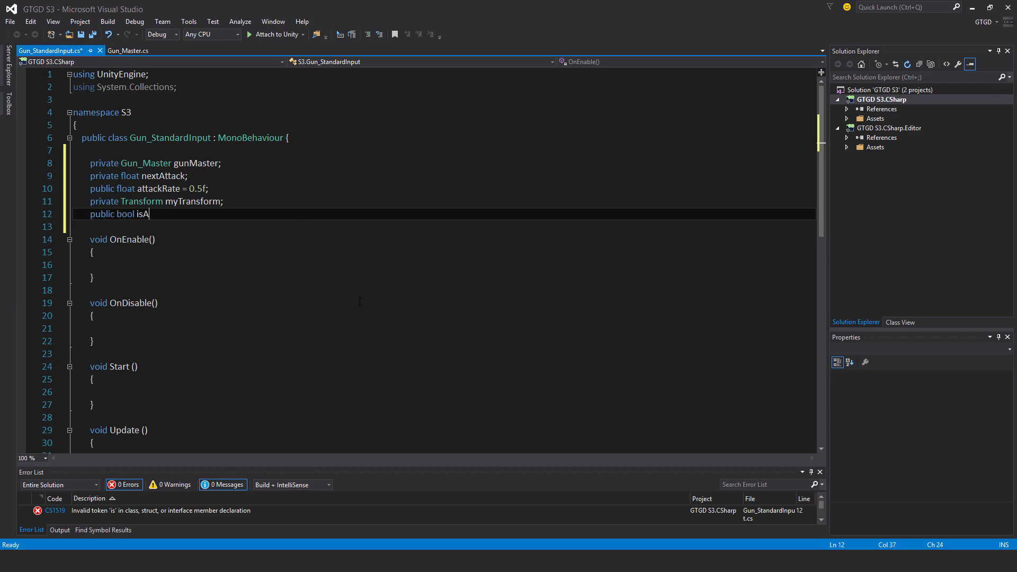
text(tomatic;)
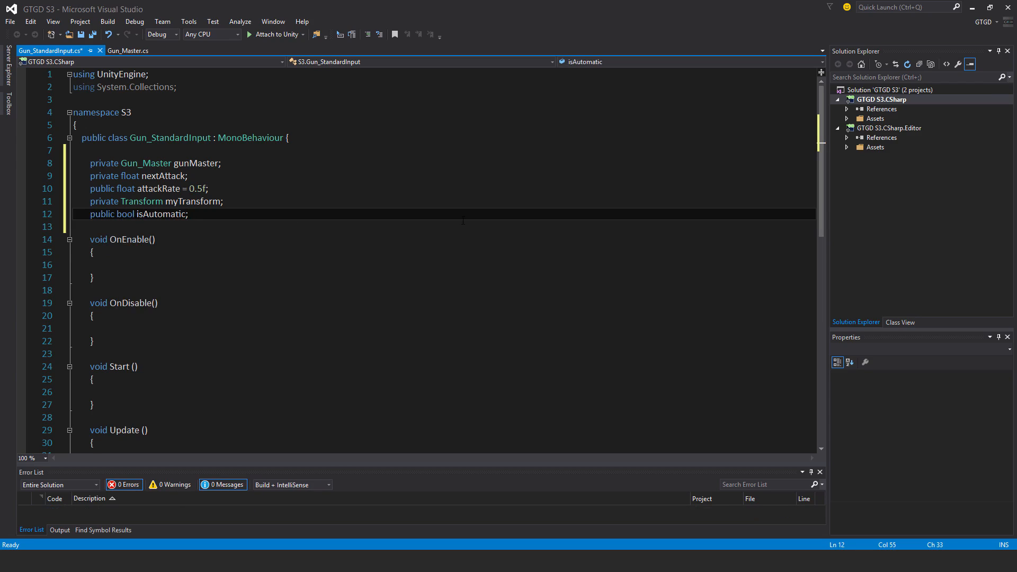
Declare isAutomatic, hasBurstFire, isBurstFireActive and attack, reload, burst-fire button name strings
key(Return)
text(public bool hasBurstFire;)
key(Return)
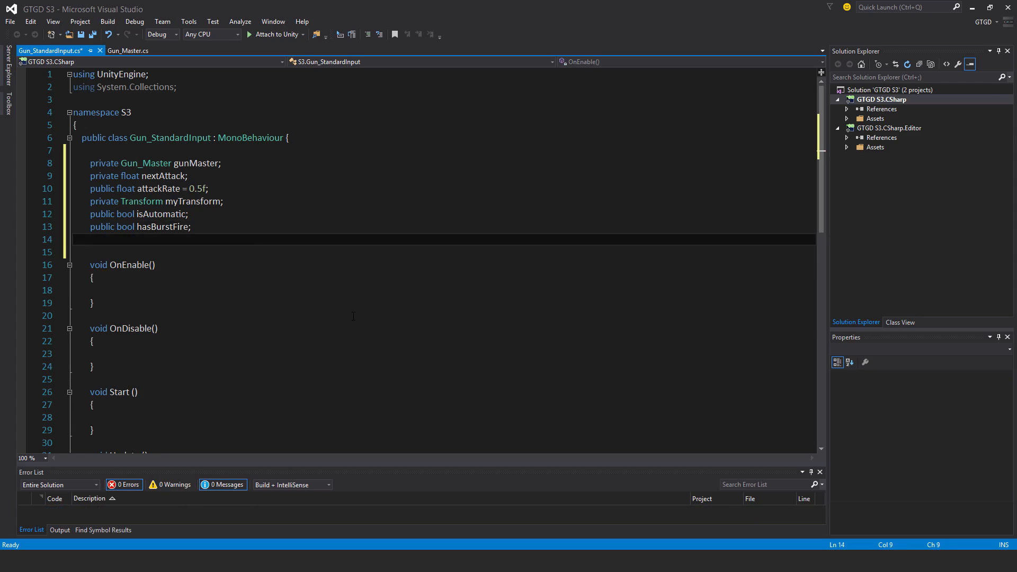
text(private bool isBurstFireAc)
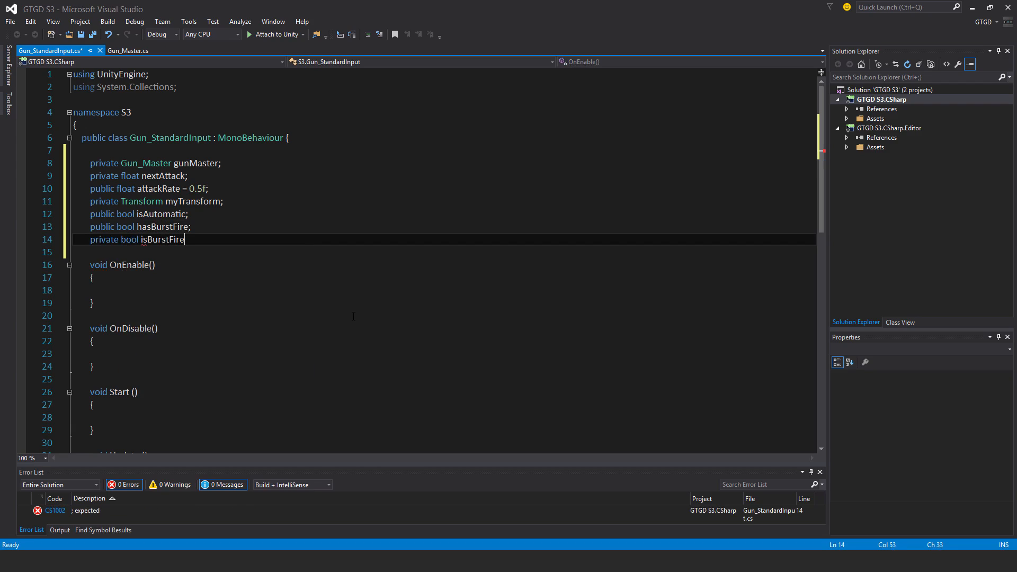
text(tive;)
key(Return)
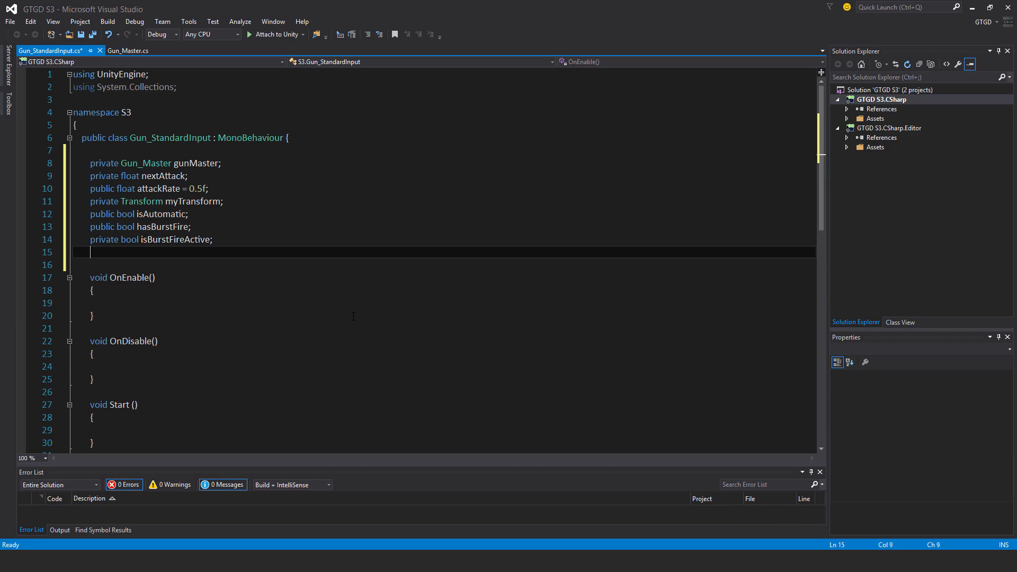
text(public str)
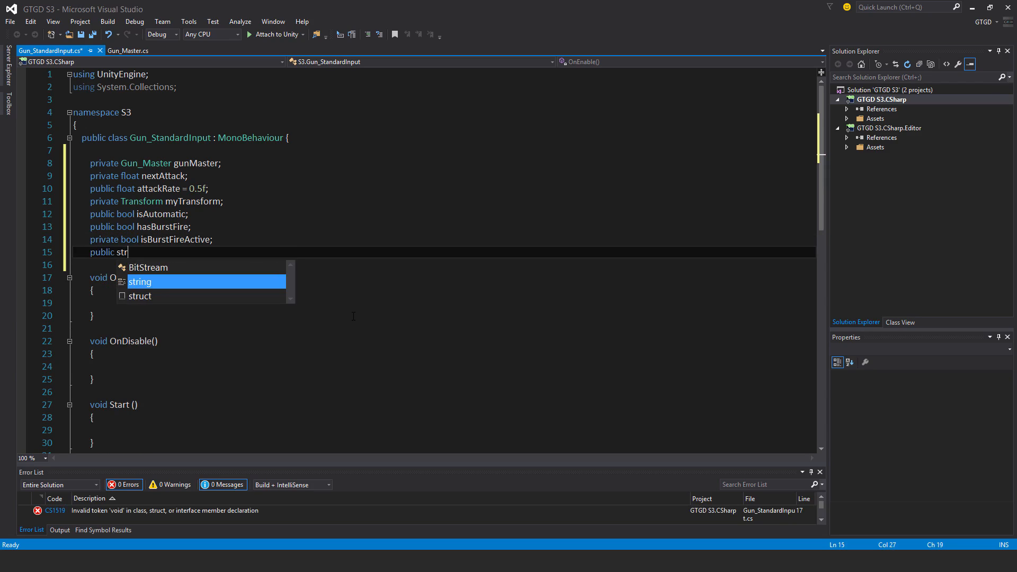
text(ing attackButtonName;)
key(Return)
text(public string reloadButtonName;)
key(Return)
text(public string burstFireButtonName;)
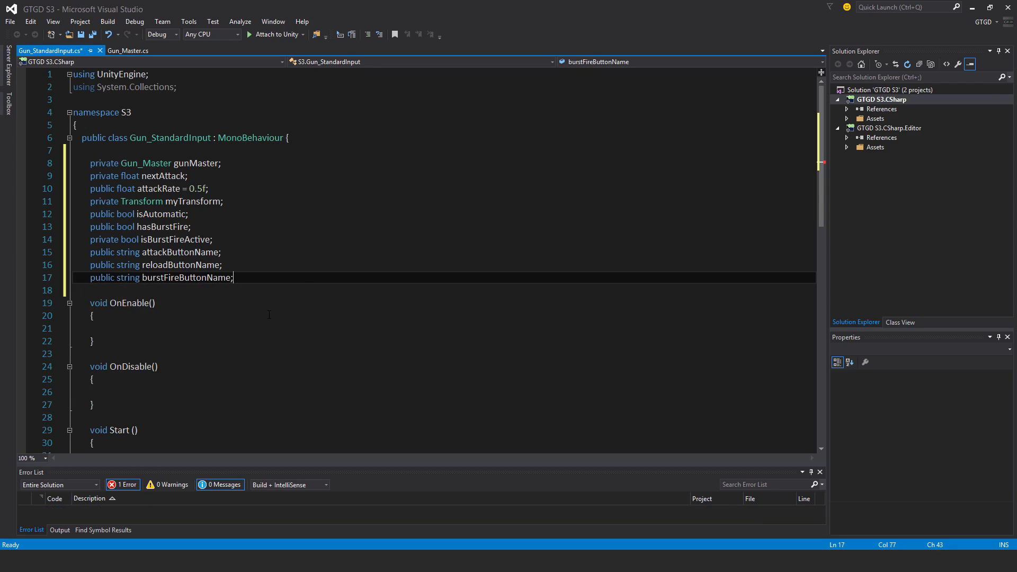
scroll(466, 352, down, 2)
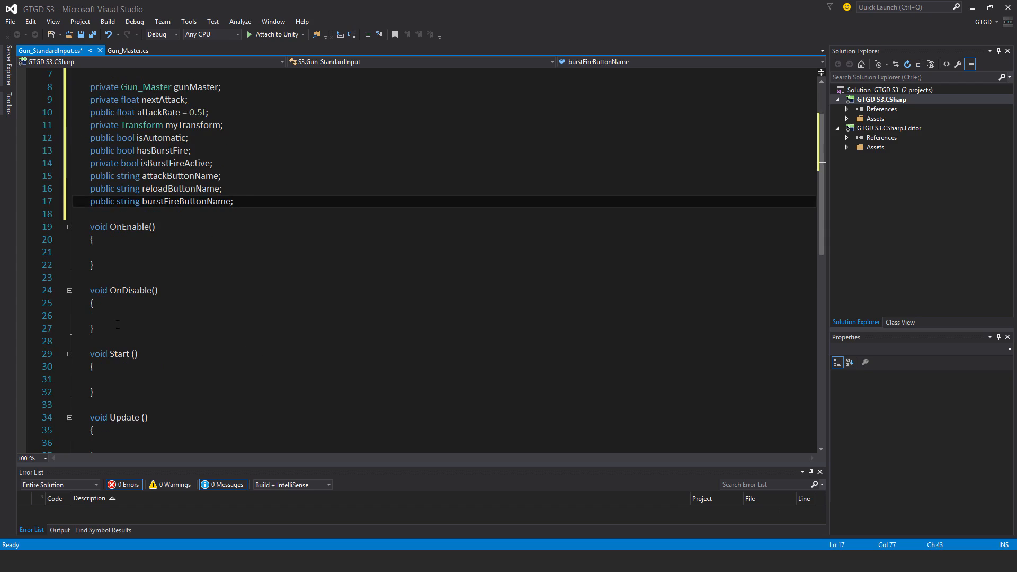
Remove the OnEnable and OnDisable methods and make room below SetInitialReferences
drag(118, 334, 80, 227)
key(Delete)
key(Delete)
key(Delete)
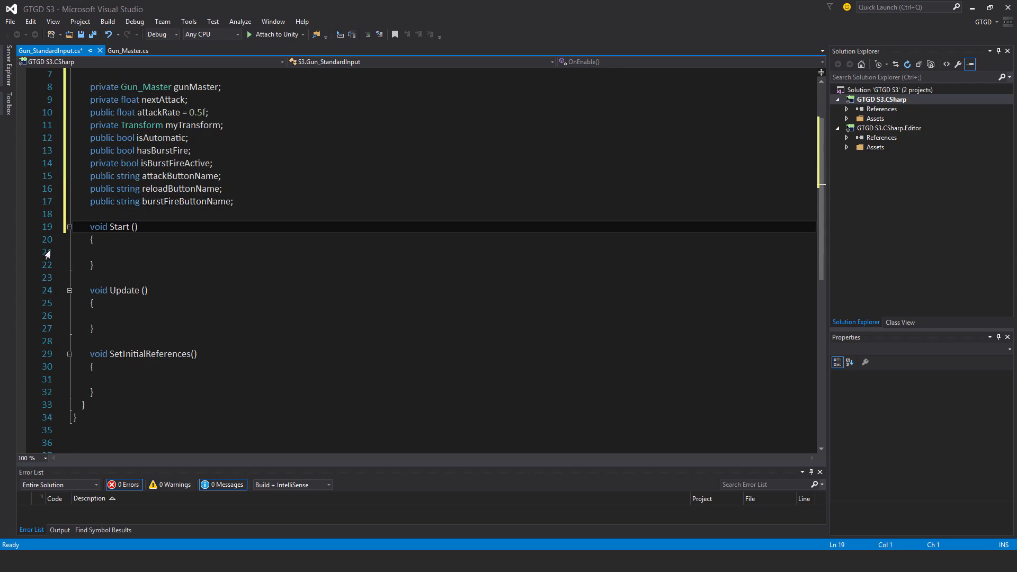
scroll(46, 255, down, 1)
click(103, 353)
key(Return)
text(})
key(Return)
key(Return)
scroll(235, 295, down, 1)
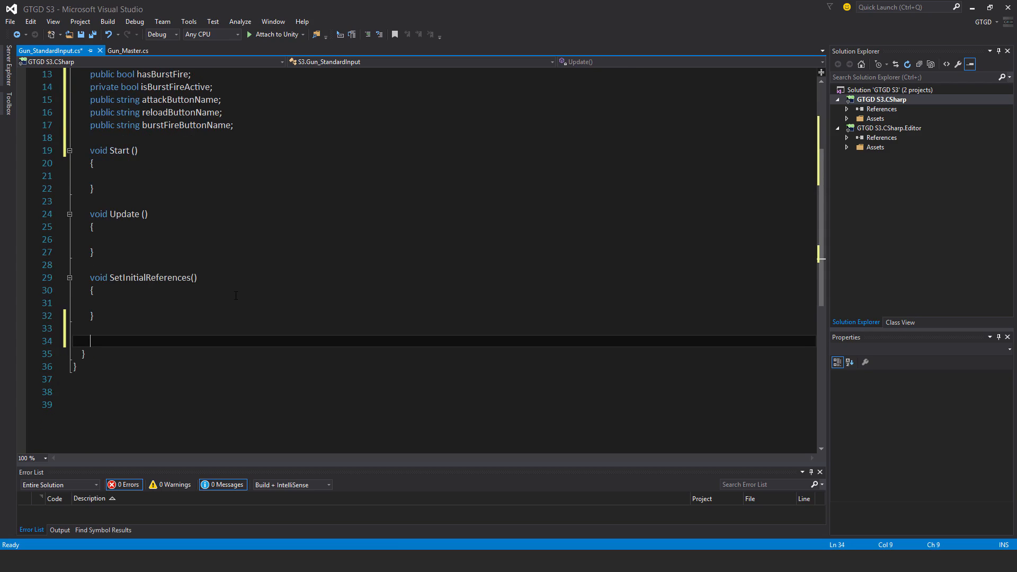
text(void )
text(Chec)
text(fWeaponShoul)
Add empty CheckIfWeaponShouldAttack and AttemptAttack method stubs
key(BackSpace)
key(BackSpace)
key(BackSpace)
text(houldAttack())
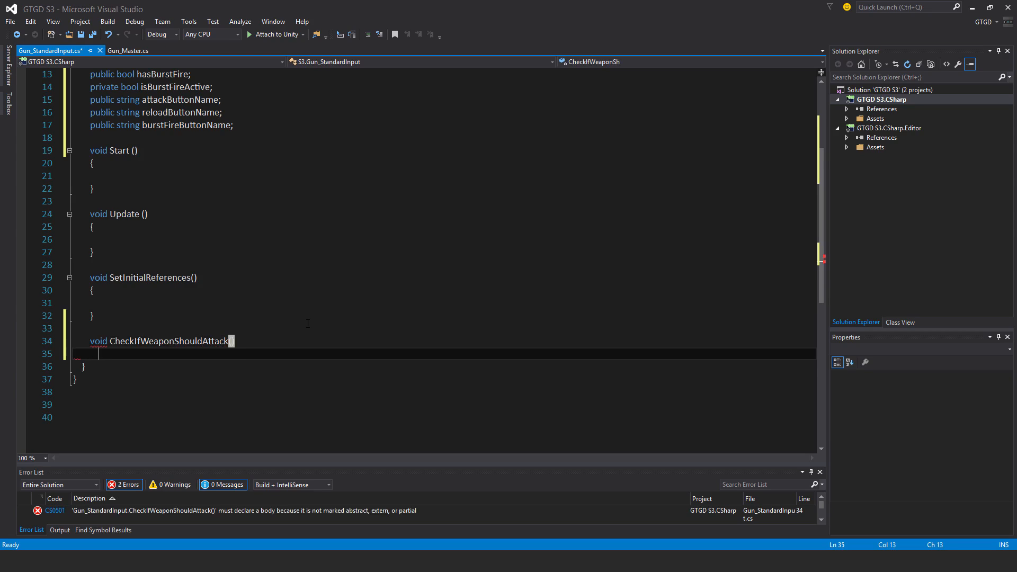
key(Return)
text({)
key(Return)
key(Return)
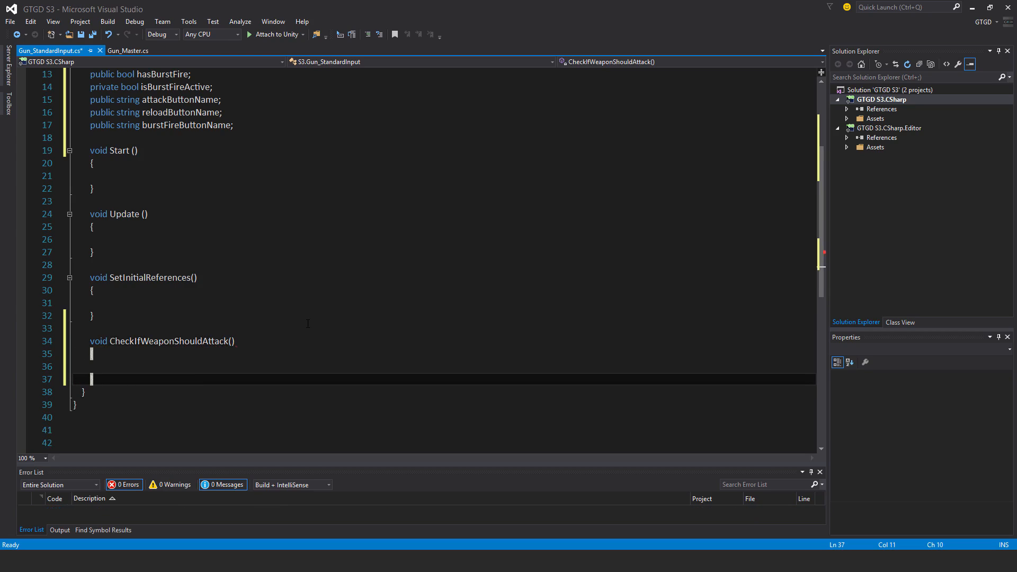
key(Return)
key(Return)
text(void Attempt)
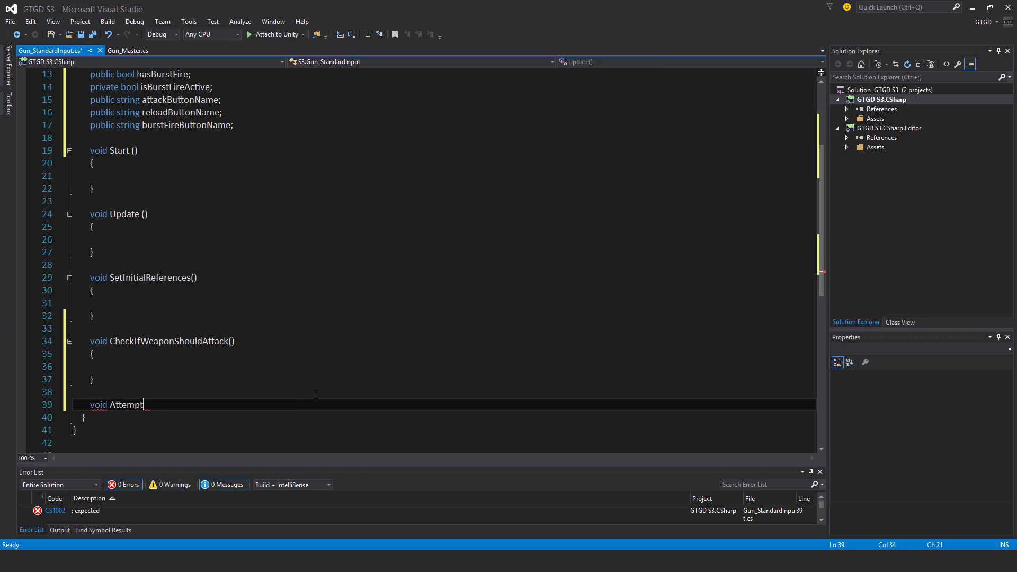
text(Attack()
key(Return)
text({)
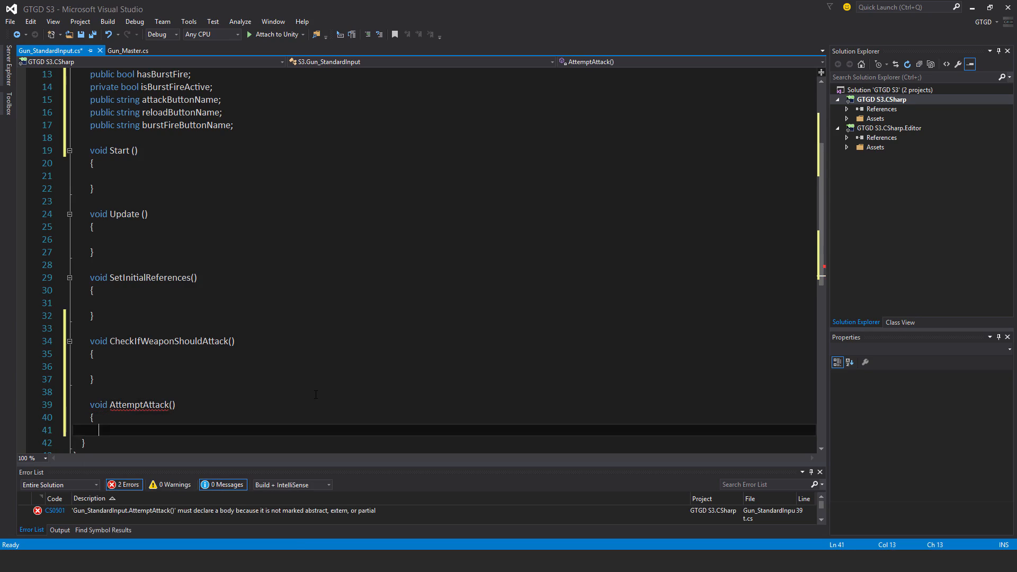
key(Return)
key(Return)
text(})
scroll(316, 396, down, 2)
scroll(316, 395, down, 2)
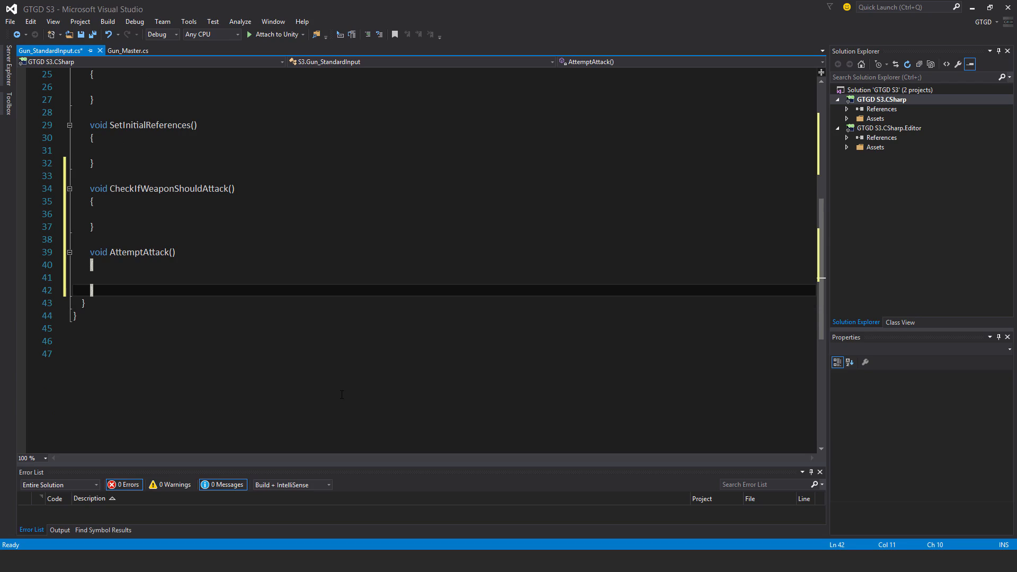
key(Return)
key(Return)
text(void Check)
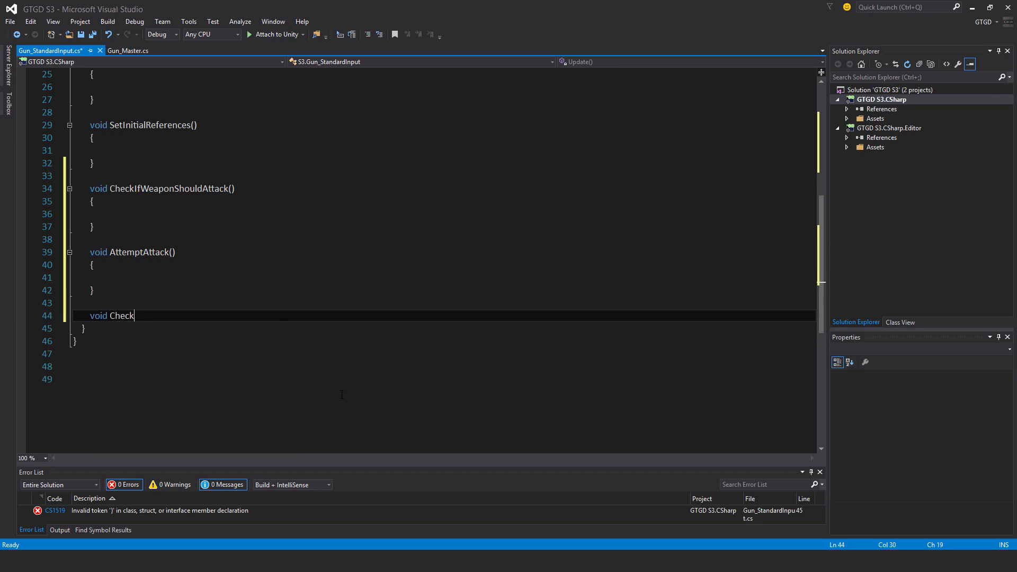
text(ForReloadRequest()
Add empty CheckForReloadRequest and CheckForBurstFireToggle method stubs
key(Return)
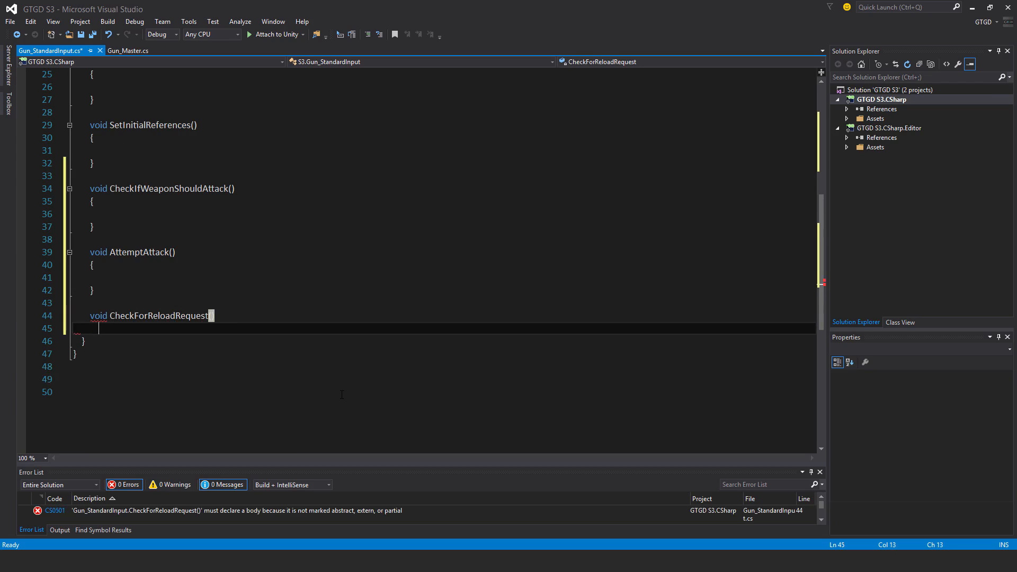
text({)
text(())
key(Return)
key(Return)
text(})
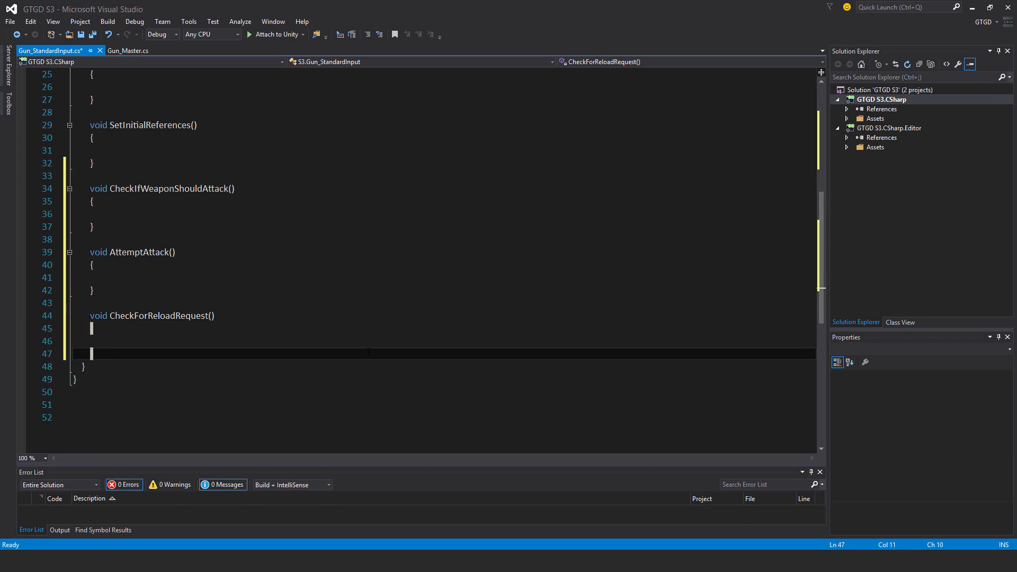
key(Return)
key(Return)
text(void )
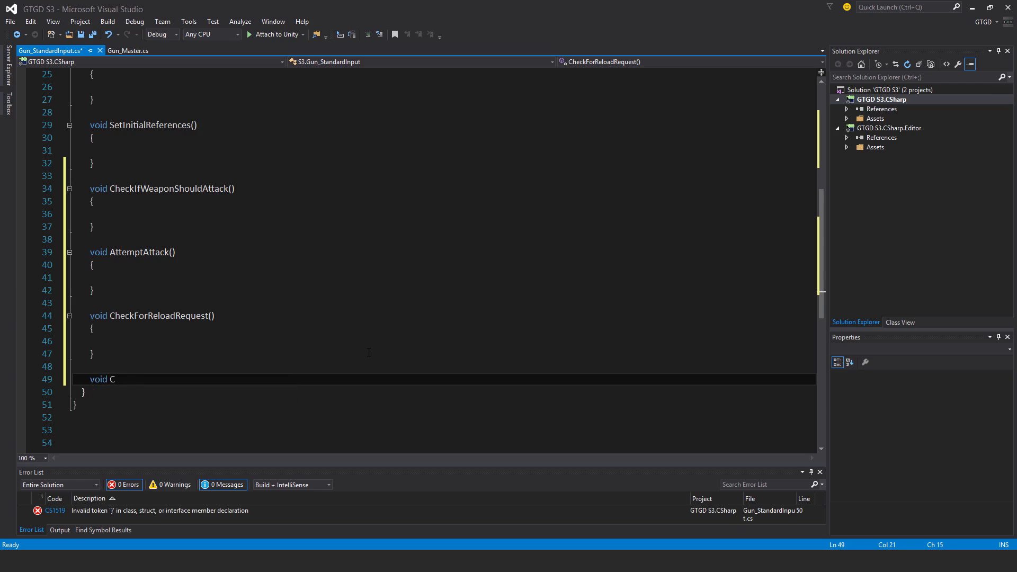
text(CheckForBur)
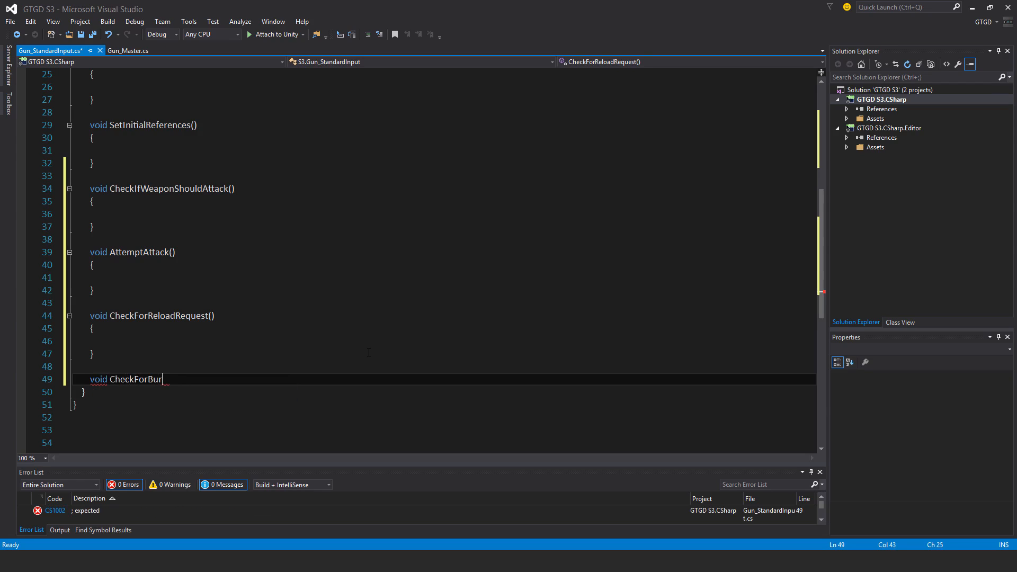
text(stFireToggle9))
key(Return)
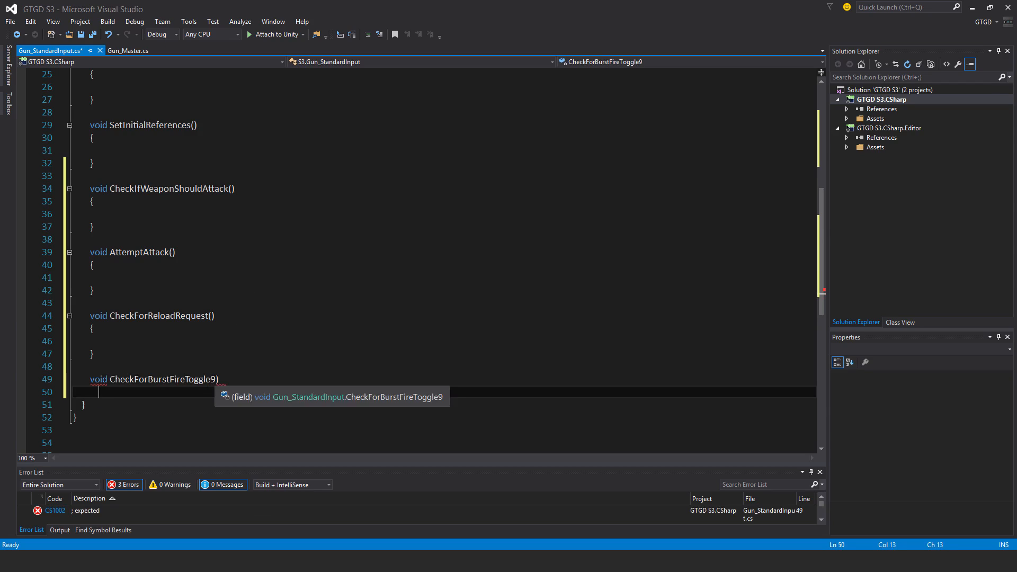
click(215, 379)
key(BackSpace)
text(()
click(232, 392)
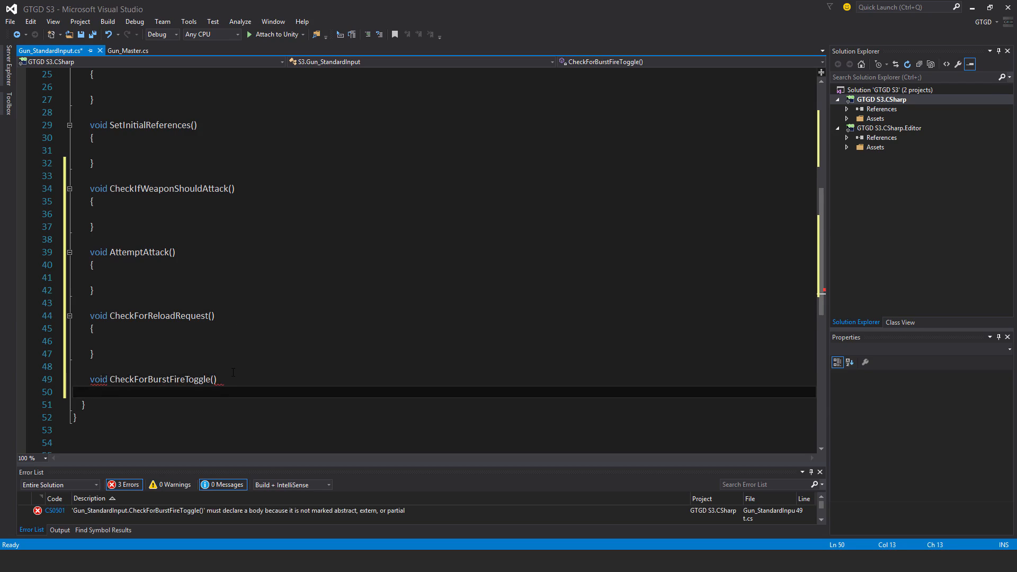
text({)
key(Return)
key(Return)
text(})
key(Return)
key(Return)
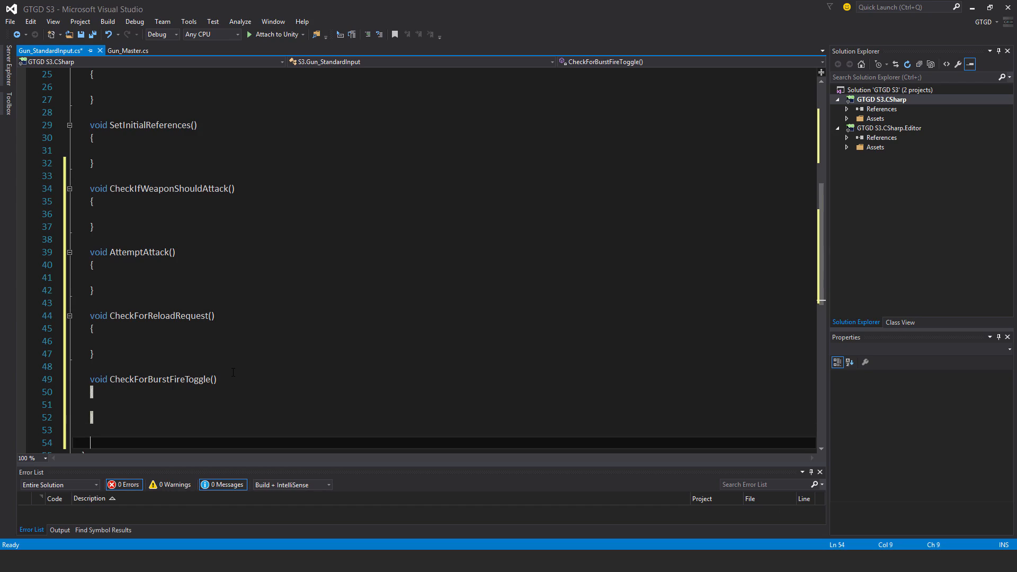
scroll(233, 372, down, 2)
scroll(223, 343, down, 2)
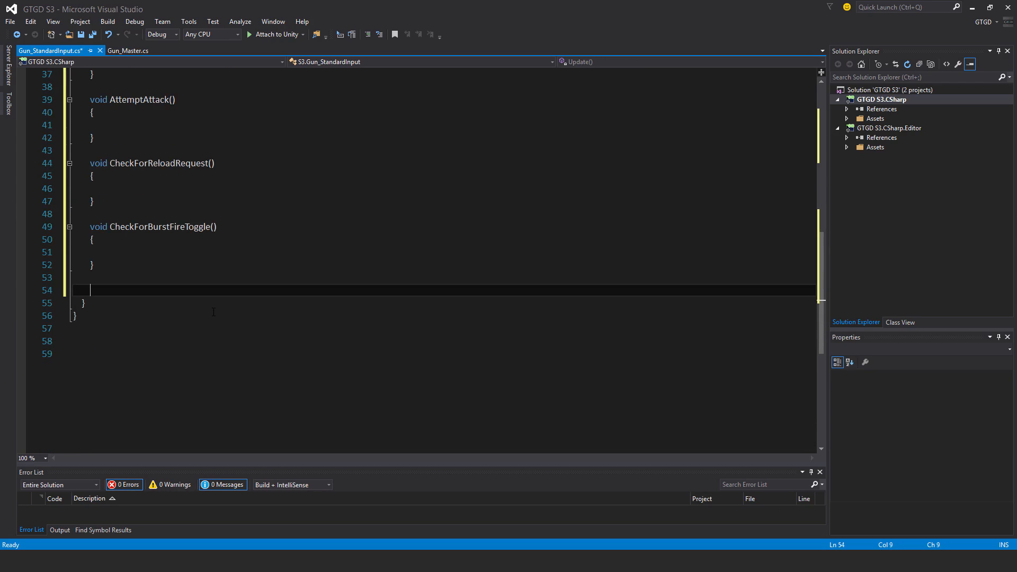
text(ienu)
Declare an IEnumerator RunBurstFire coroutine with an empty body
key(Down)
key(Tab)
text(Ru)
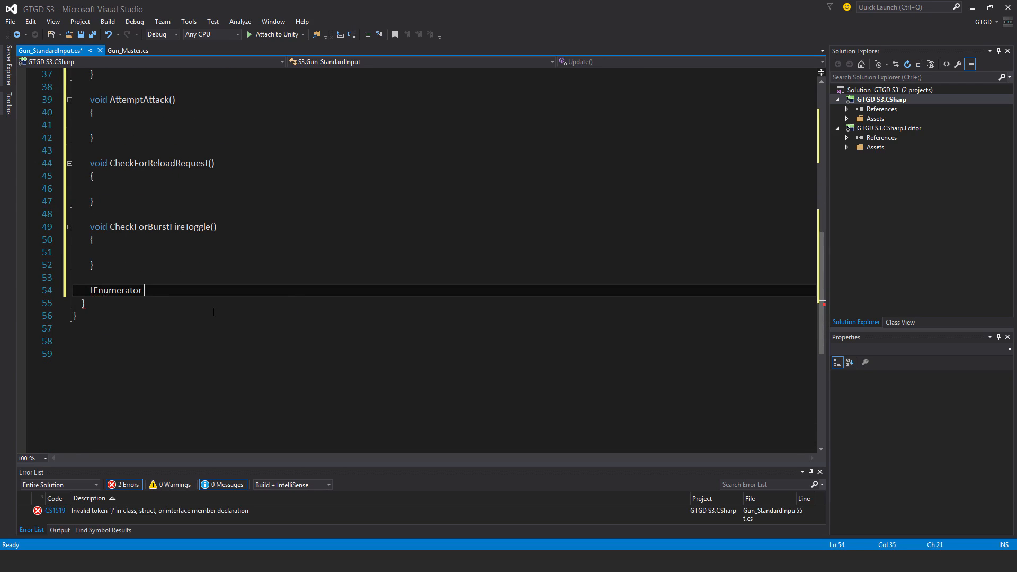
text(nBurstFi)
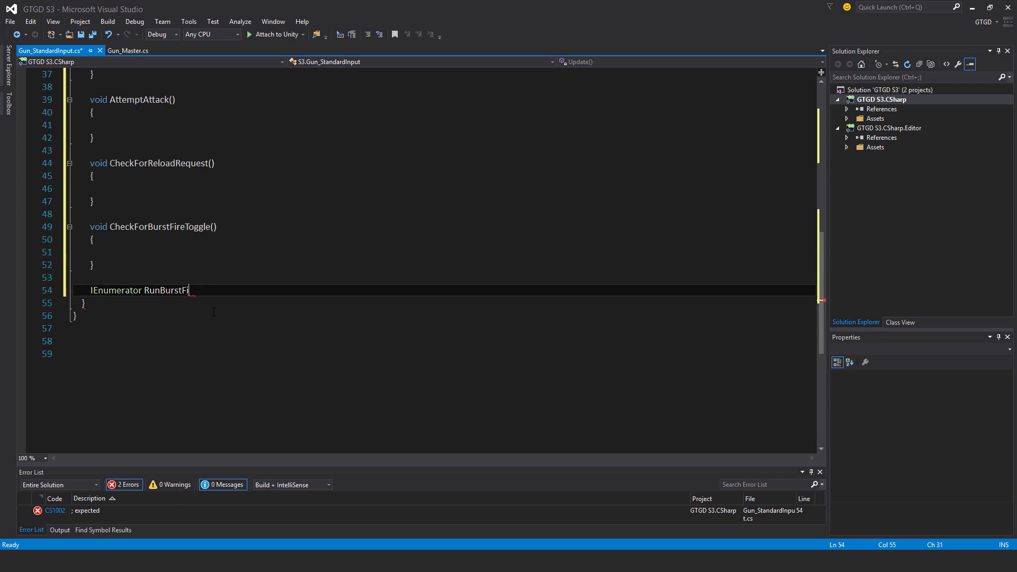
text(re())
key(Return)
text({)
key(Return)
key(Return)
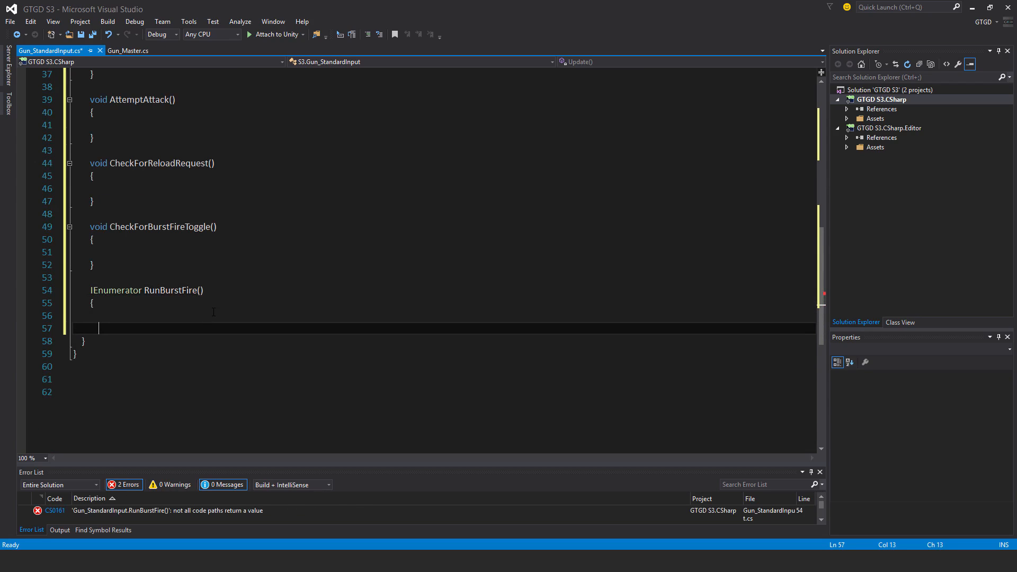
text(})
key(Up)
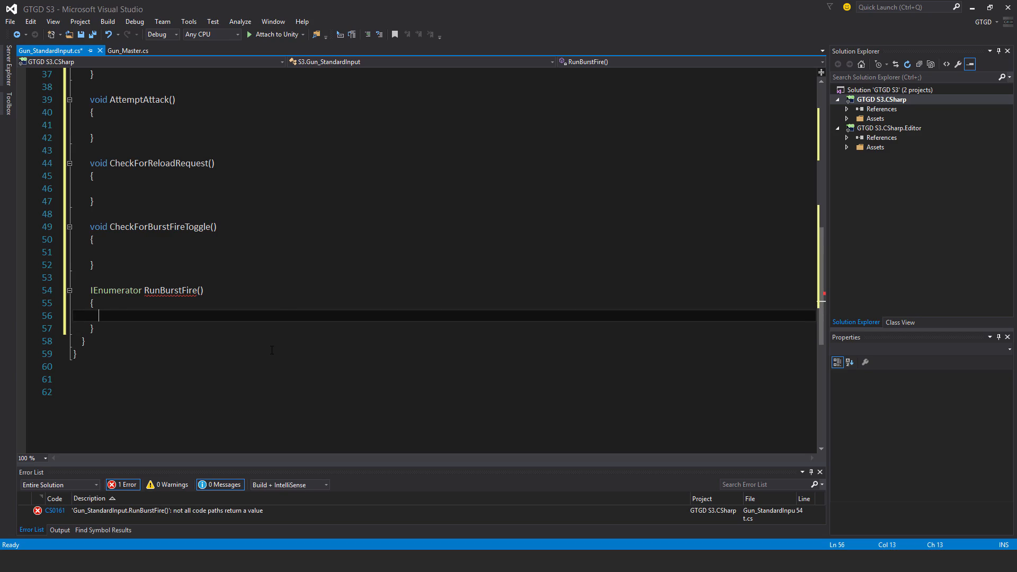
text(Atte)
In RunBurstFire, call AttemptAttack then yield WaitForSeconds(attackRate)
key(Tab)
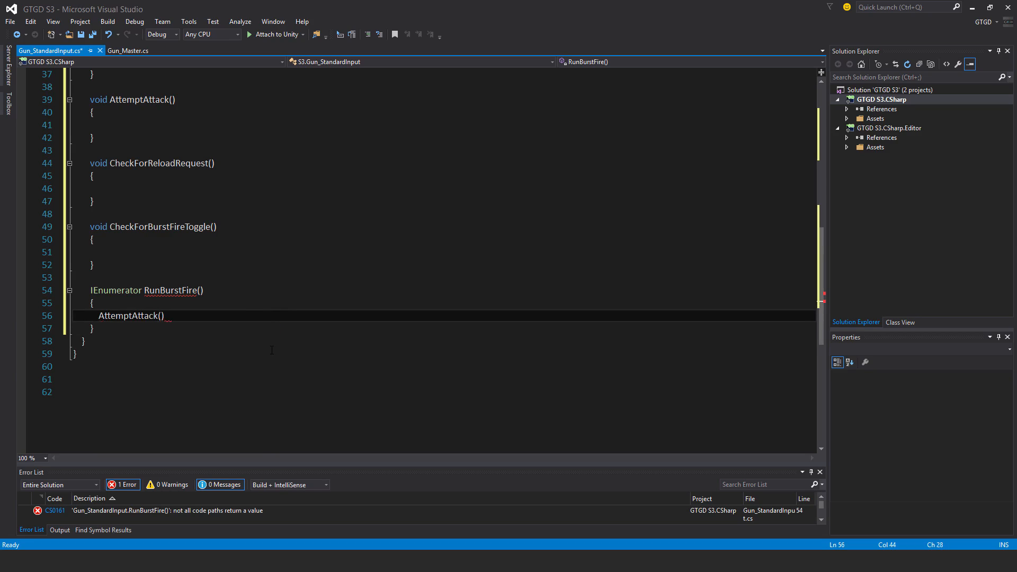
key(Return)
key(Up)
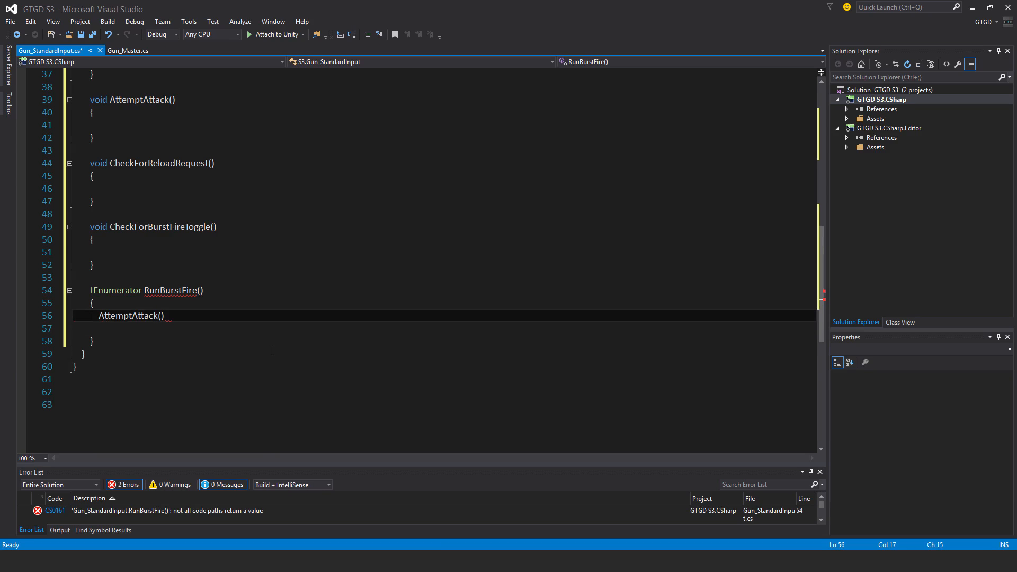
key(End)
text(;)
key(Down)
text(yield return enw)
key(BackSpace)
key(BackSpace)
key(BackSpace)
text(new Wait)
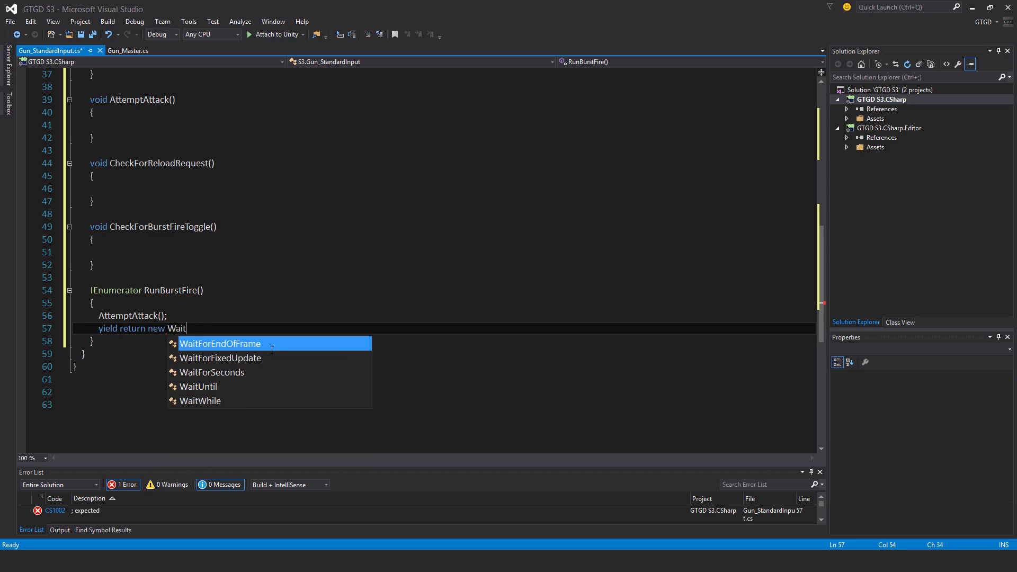
text(for)
key(Tab)
text(()
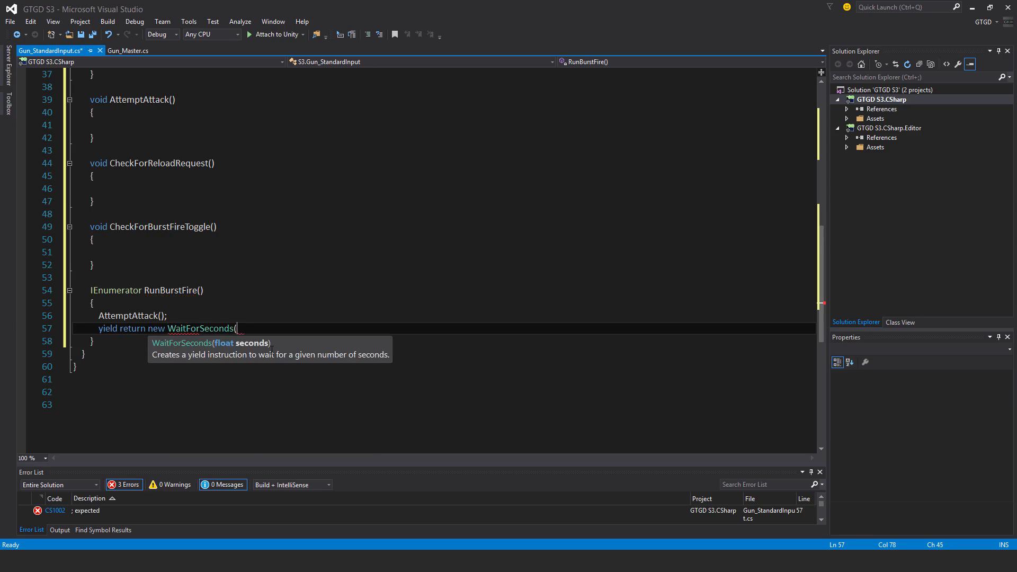
text(attackr)
key(Tab)
text();)
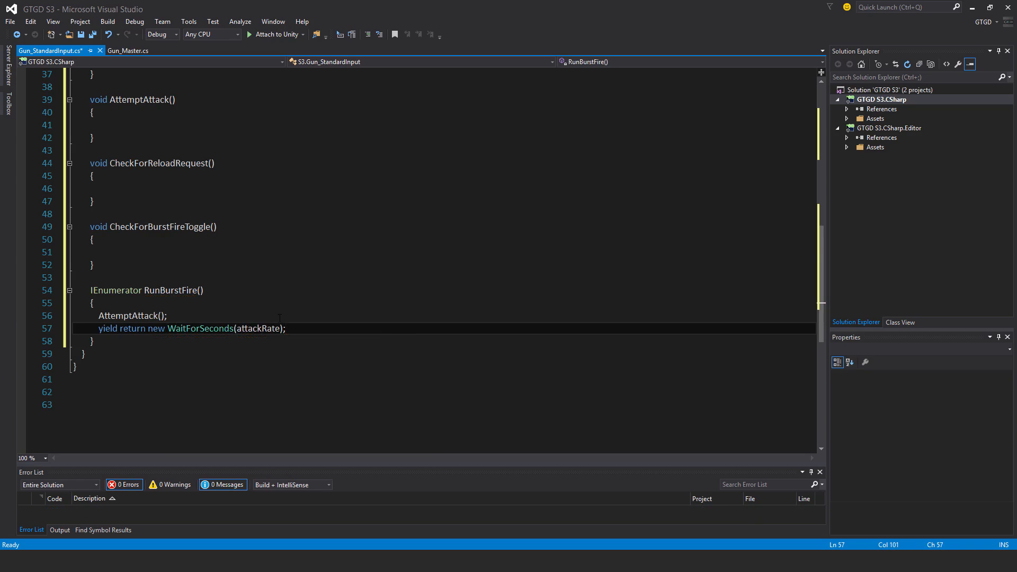
Duplicate the attack-and-wait pair and add a third AttemptAttack call
key(shift+Up)
key(shift+Home)
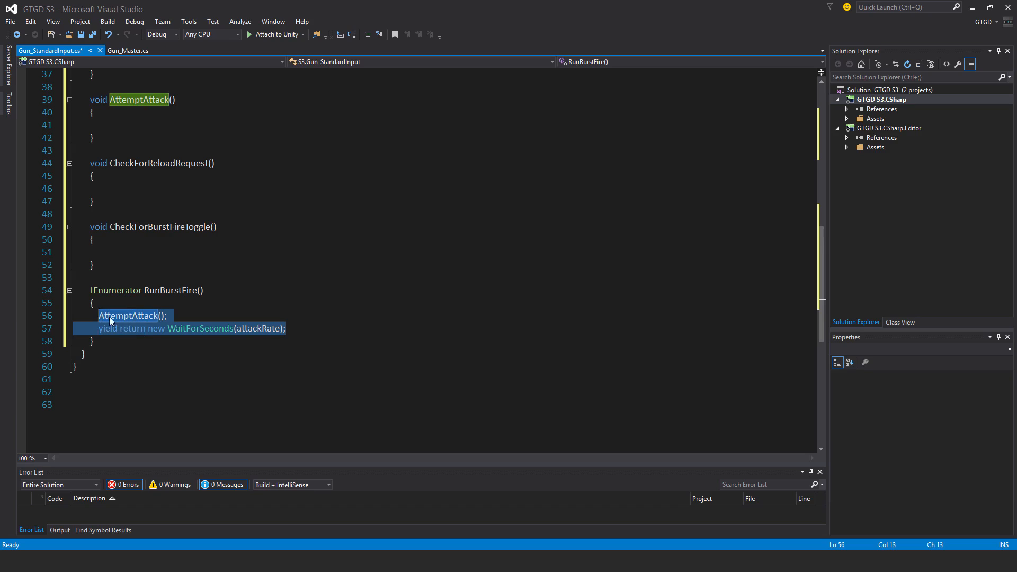
key(ctrl+c)
key(Right)
key(Return)
key(ctrl+v)
key(Return)
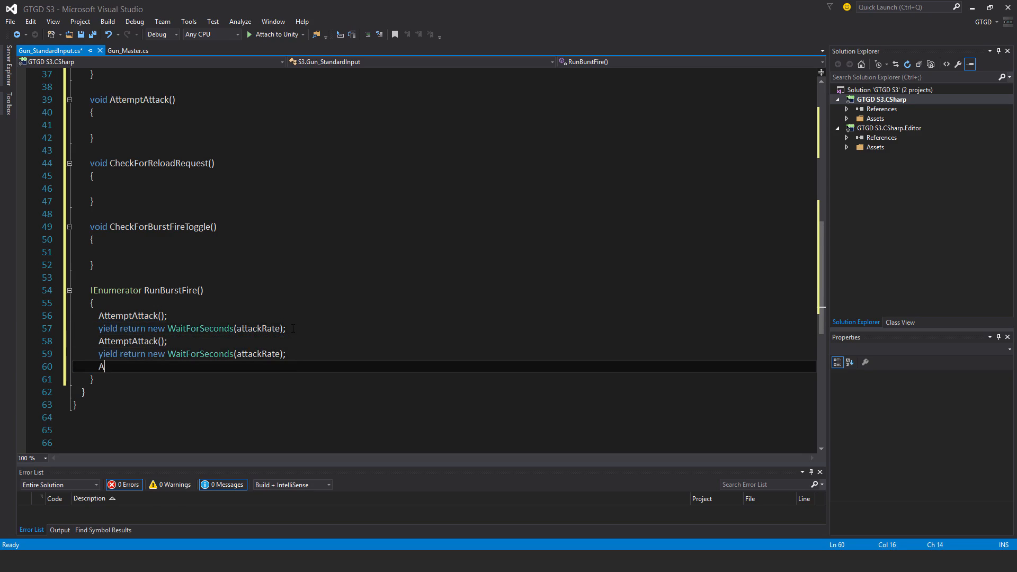
text(Atte)
key(Tab)
text(();)
scroll(167, 262, up, 5)
scroll(167, 262, up, 3)
In SetInitialReferences, cache gunMaster via GetComponent<Gun_Master> and myTransform from transform
click(147, 303)
text(gunMaster)
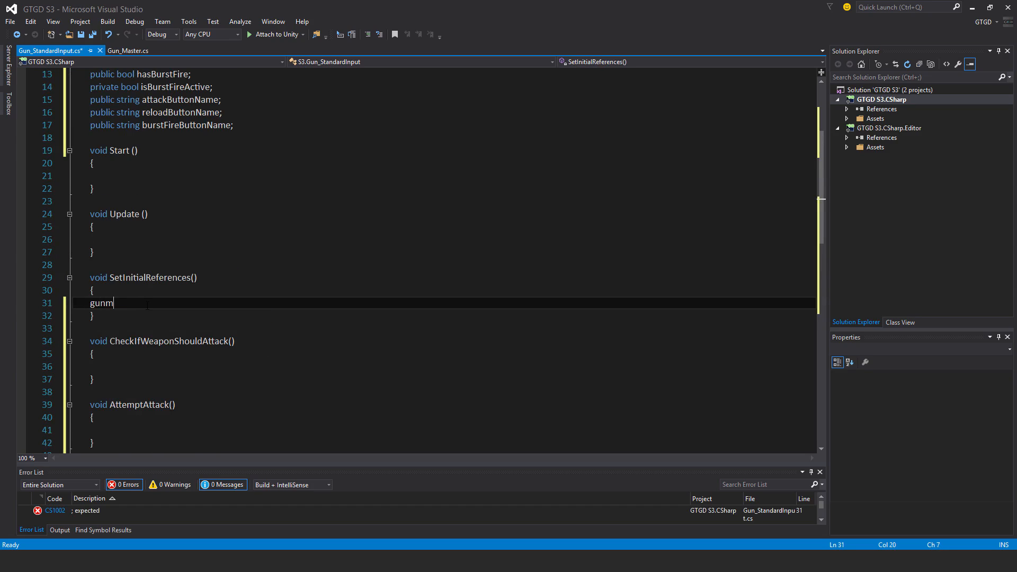
text( = get)
key(Tab)
text(<>)
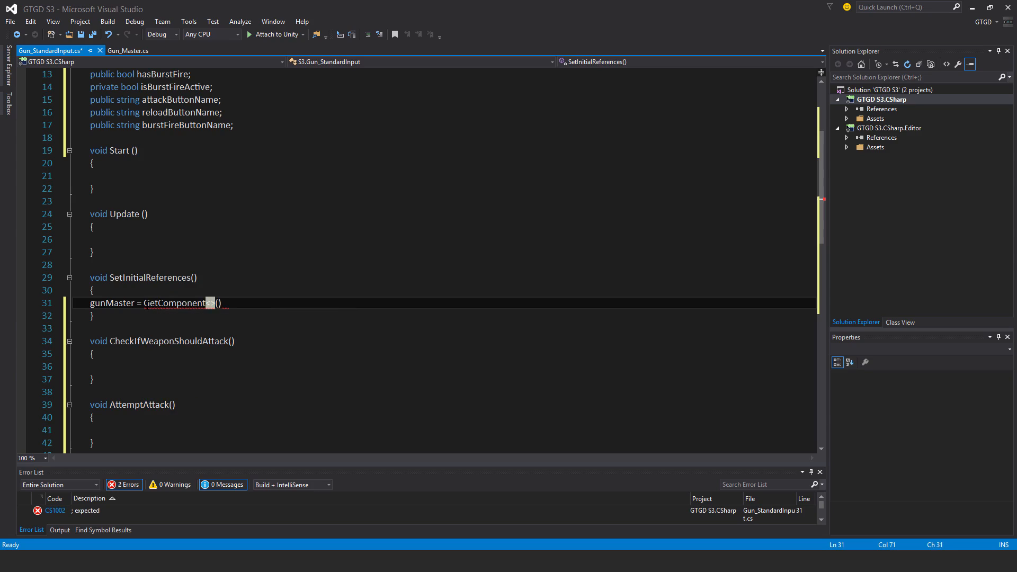
text(Gun)
key(Tab)
key(End)
text(;)
key(Return)
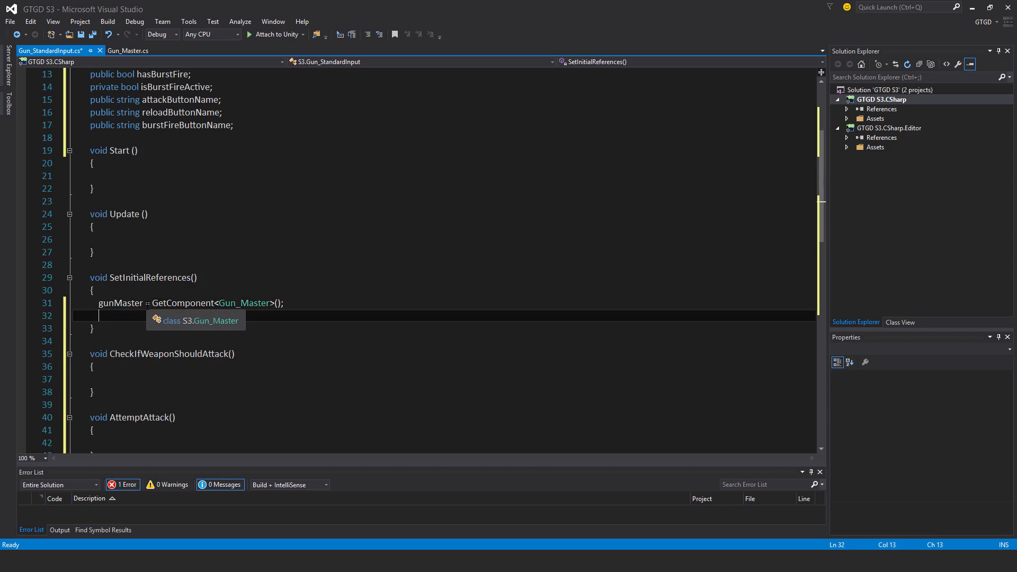
text(my)
key(Tab)
text(= tran)
key(Tab)
text(;)
key(Return)
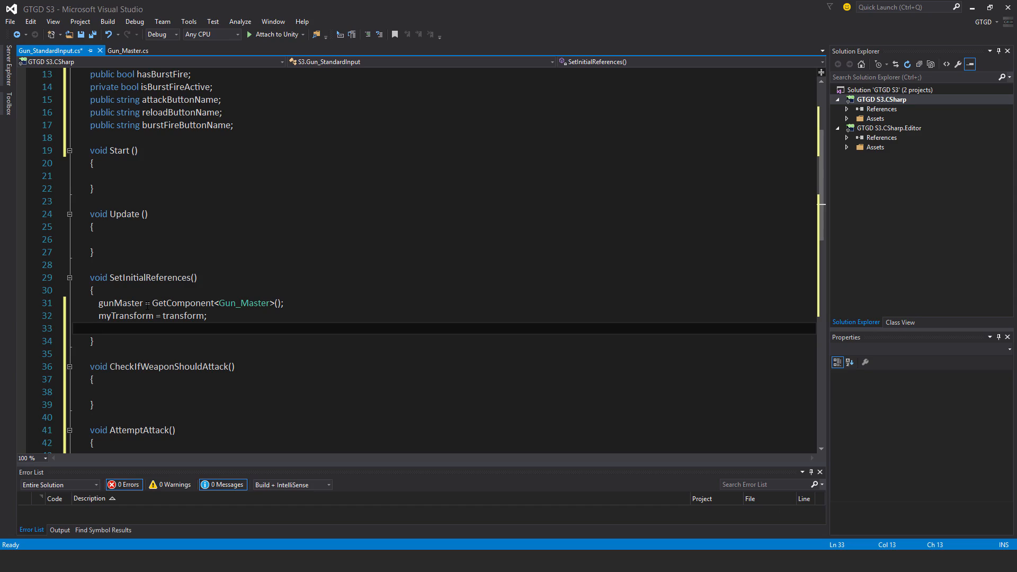
text(gu)
Set gunMaster.isGunLoaded true with a comment that the player can shoot immediately, and save
key(Tab)
text(.isg)
key(Down)
key(Tab)
text(= true //So the palye)
key(BackSpace)
key(BackSpace)
key(BackSpace)
text(can attemp shoo)
key(BackSpace)
key(BackSpace)
key(BackSpace)
text(hooting )
text(right aw)
text(ya.)
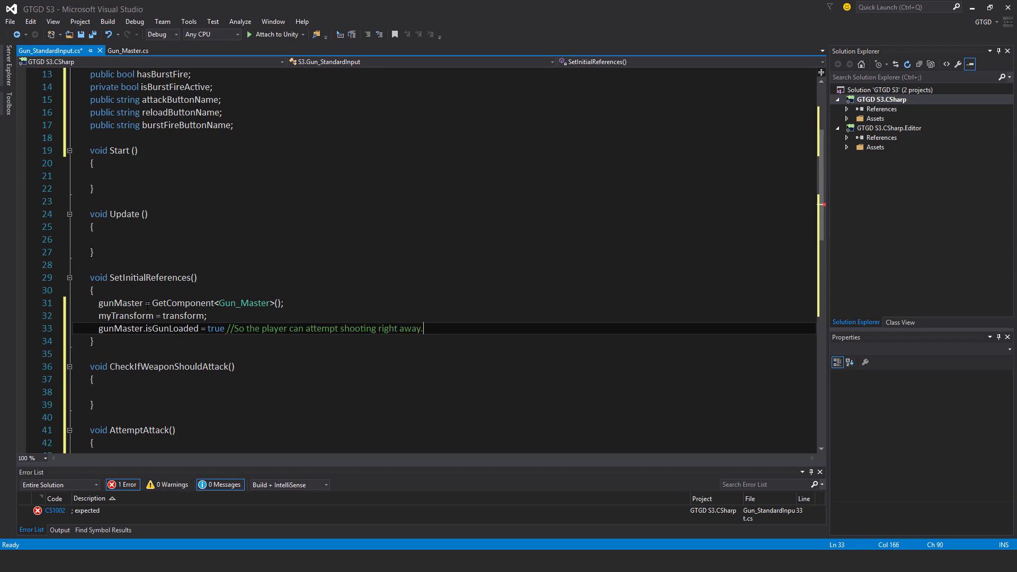
key(ctrl+s)
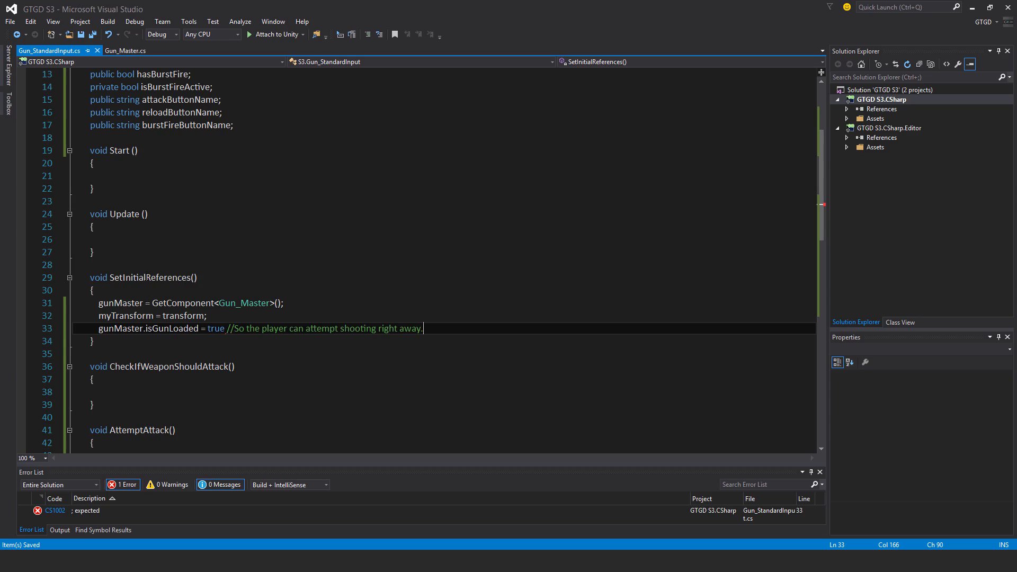
Make Start call SetInitialReferences and Update call CheckIfWeaponShouldAttack
click(103, 176)
text(Set)
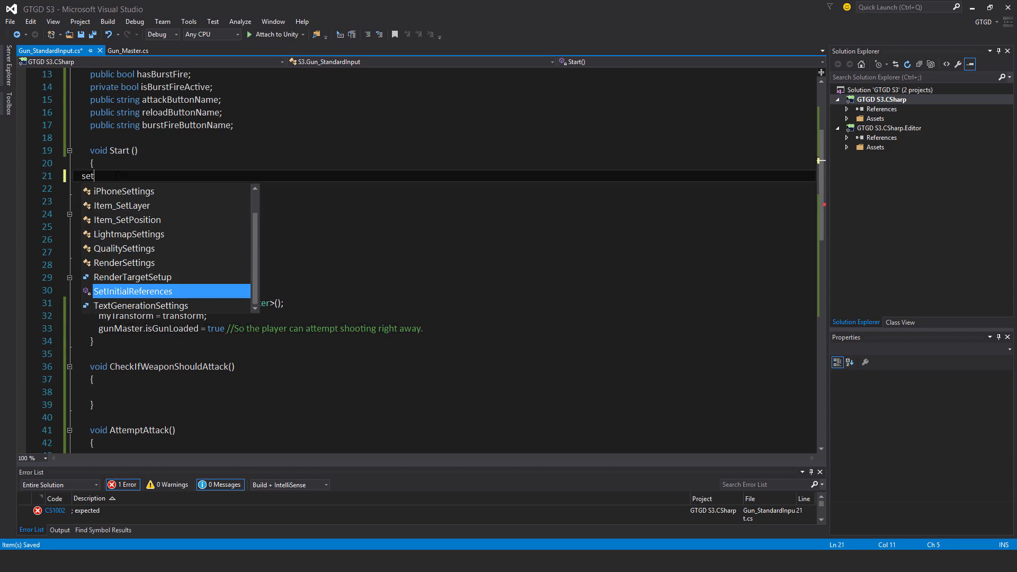
key(Tab)
text(();)
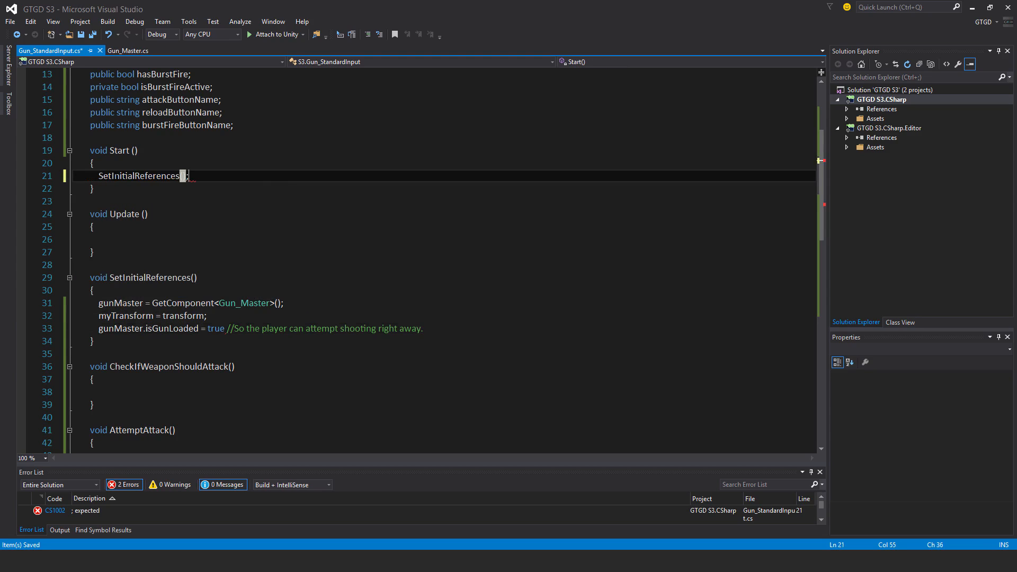
click(118, 241)
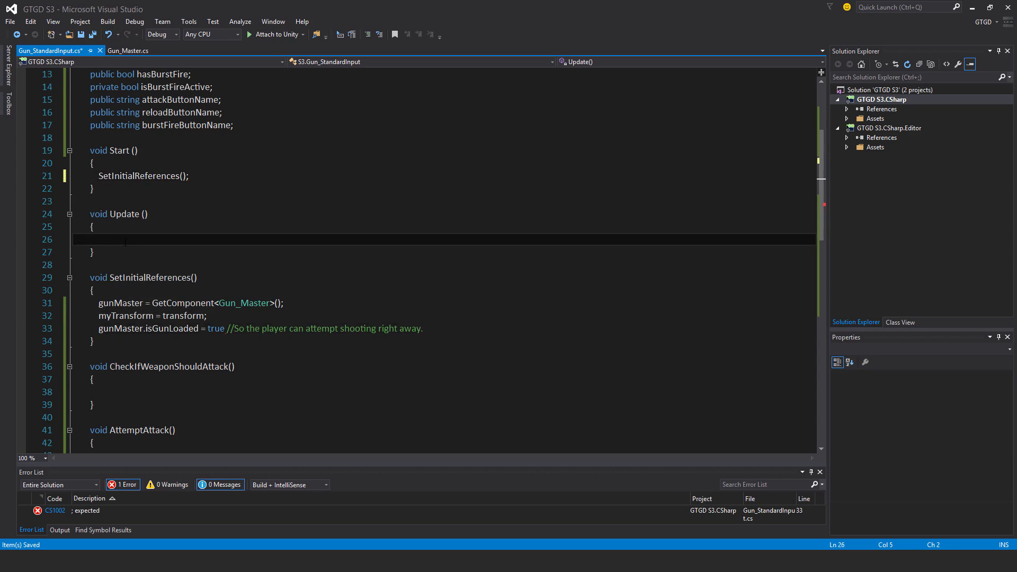
text(check)
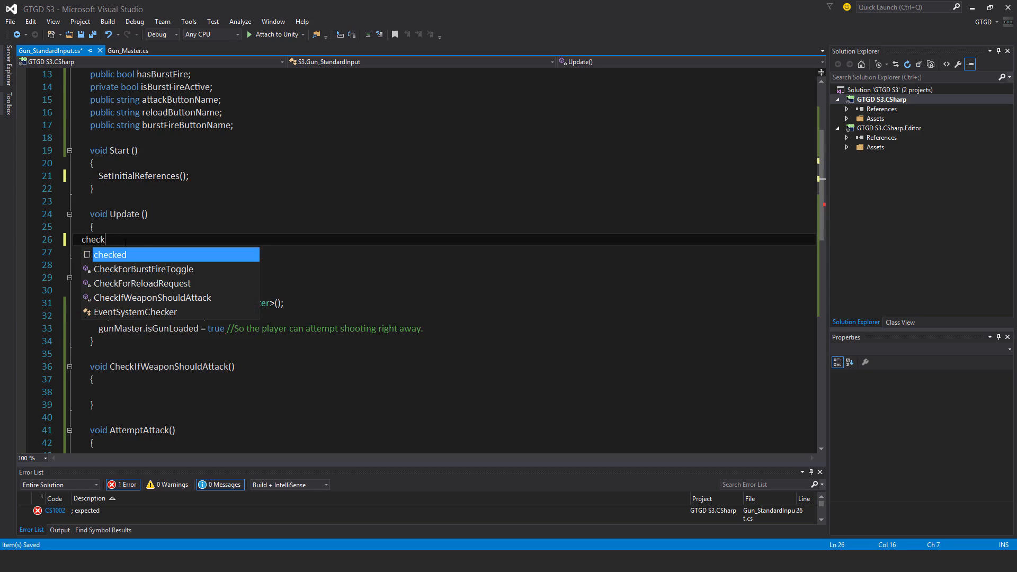
key(Tab)
text(();)
key(Return)
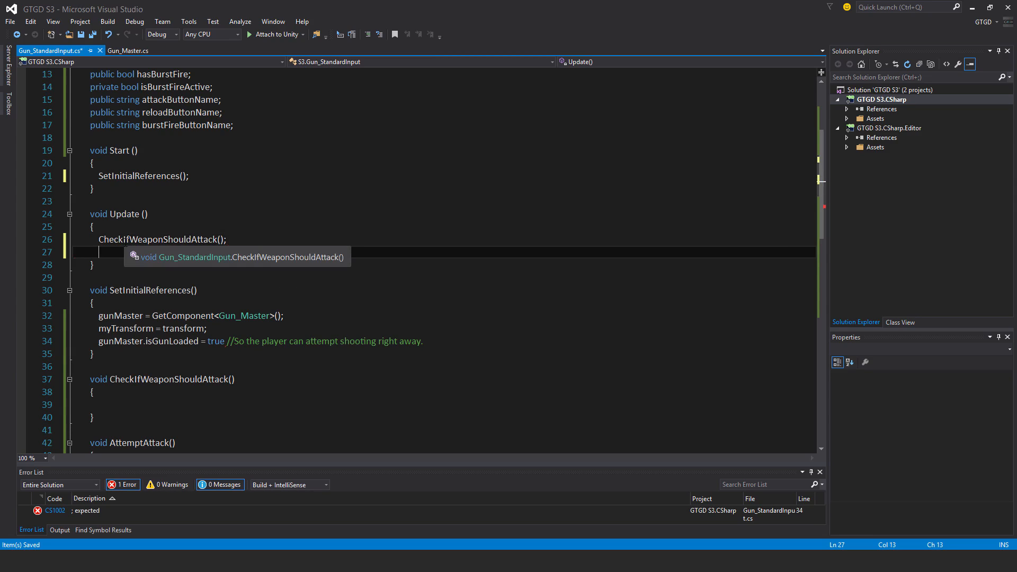
scroll(398, 262, down, 3)
text(checkfor)
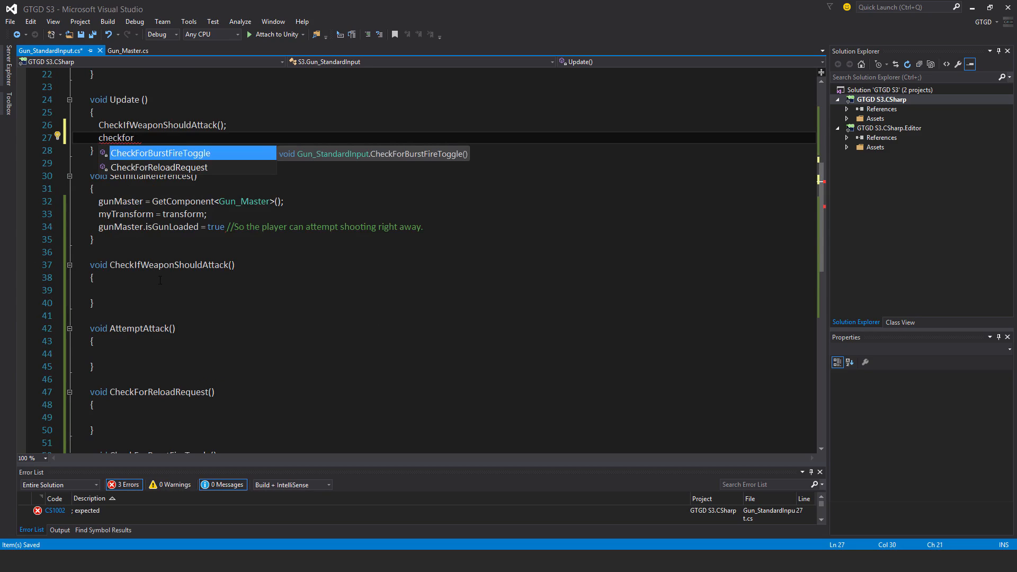
Add CheckForBurstFireToggle and CheckForReloadRequest calls to Update
key(Tab)
text(();)
key(Return)
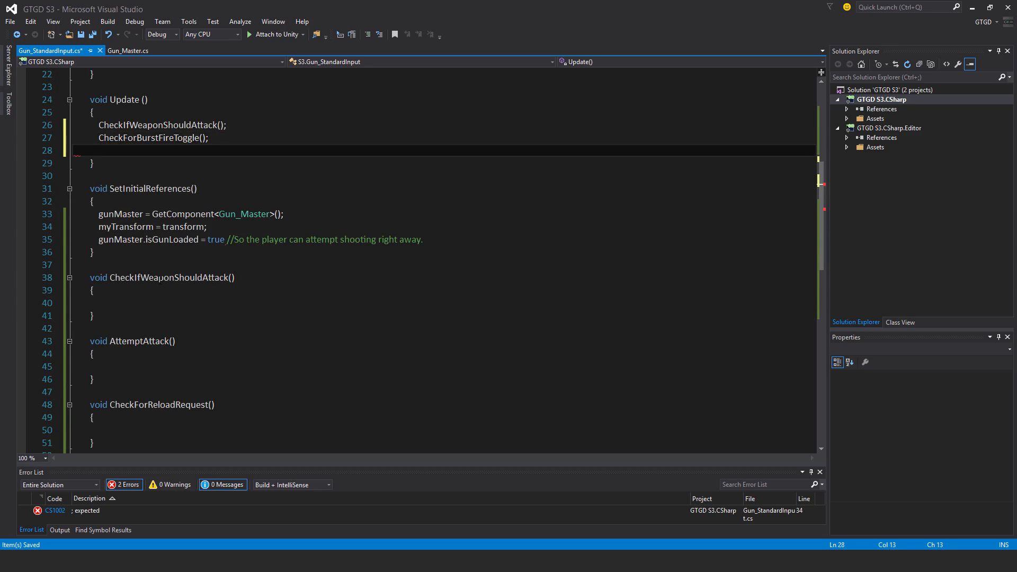
text(checkfor)
key(Down)
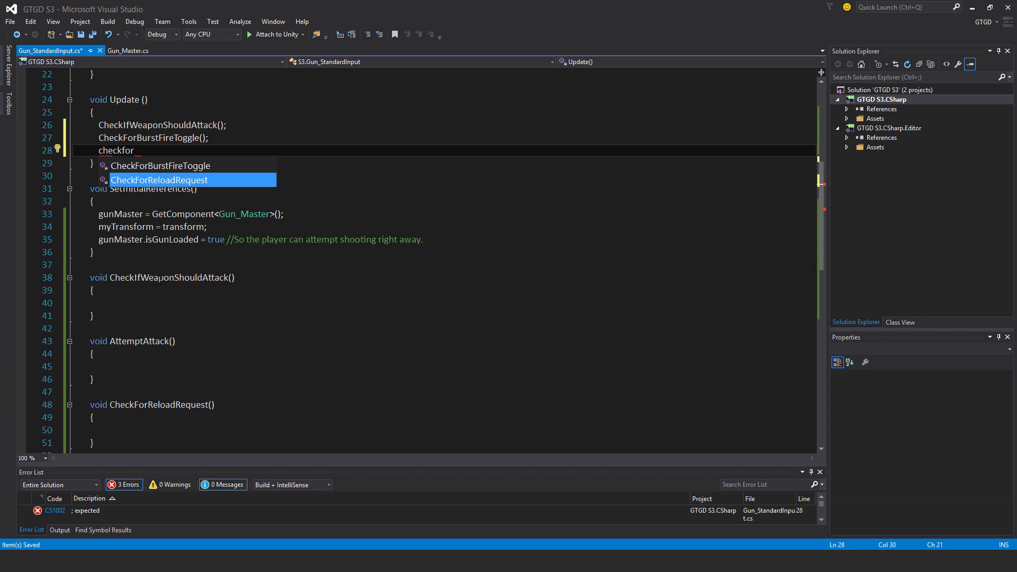
key(Tab)
text(())
scroll(160, 278, down, 1)
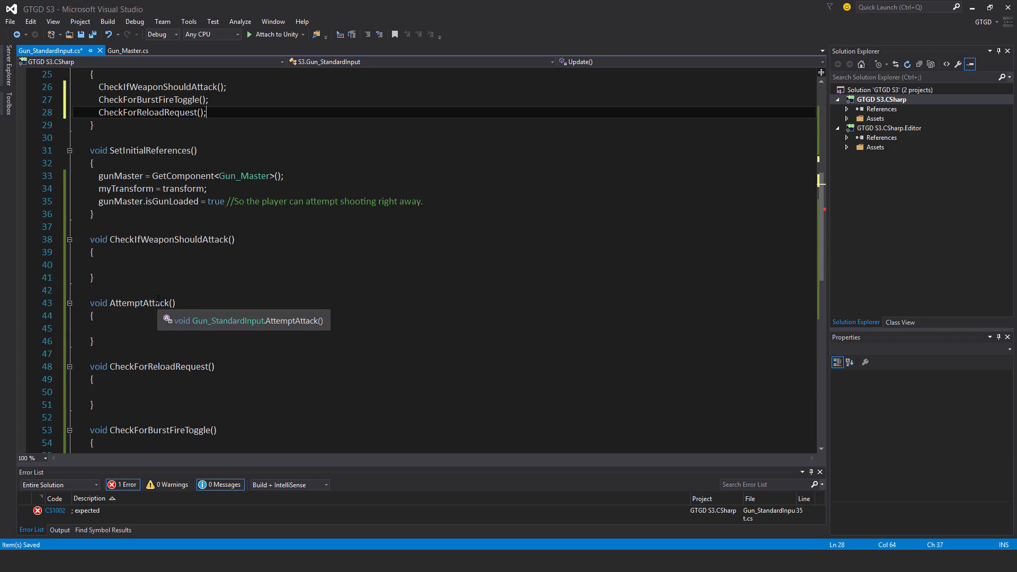
scroll(159, 301, down, 2)
scroll(159, 301, down, 1)
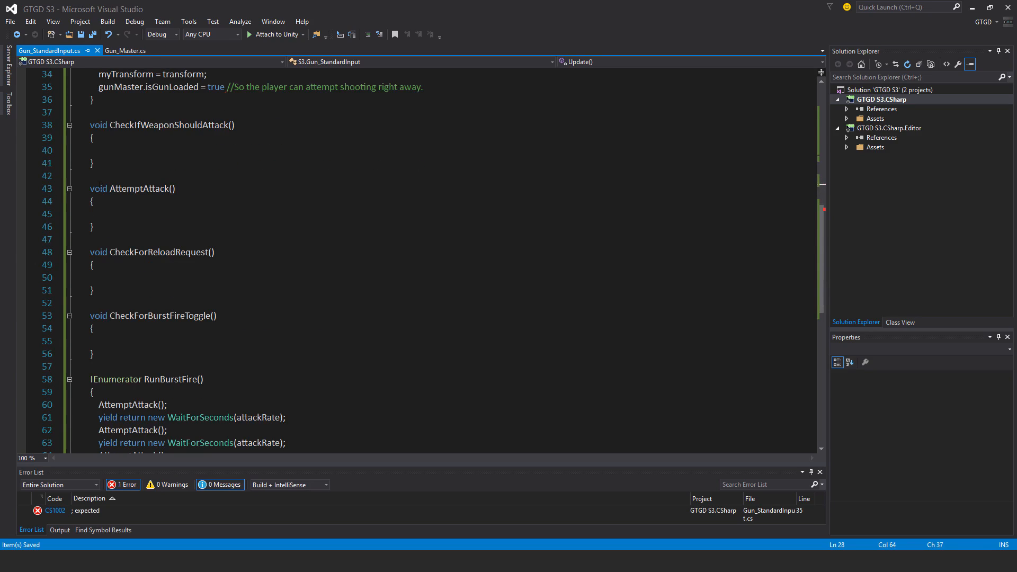
In AttemptAttack, set nextAttack to Time.time plus attackRate
click(111, 213)
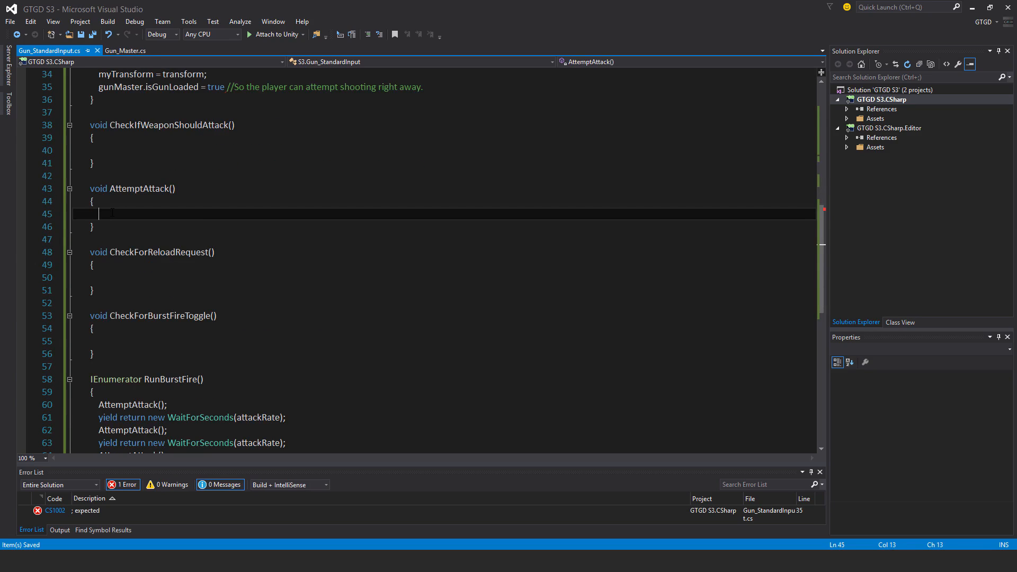
text(nex)
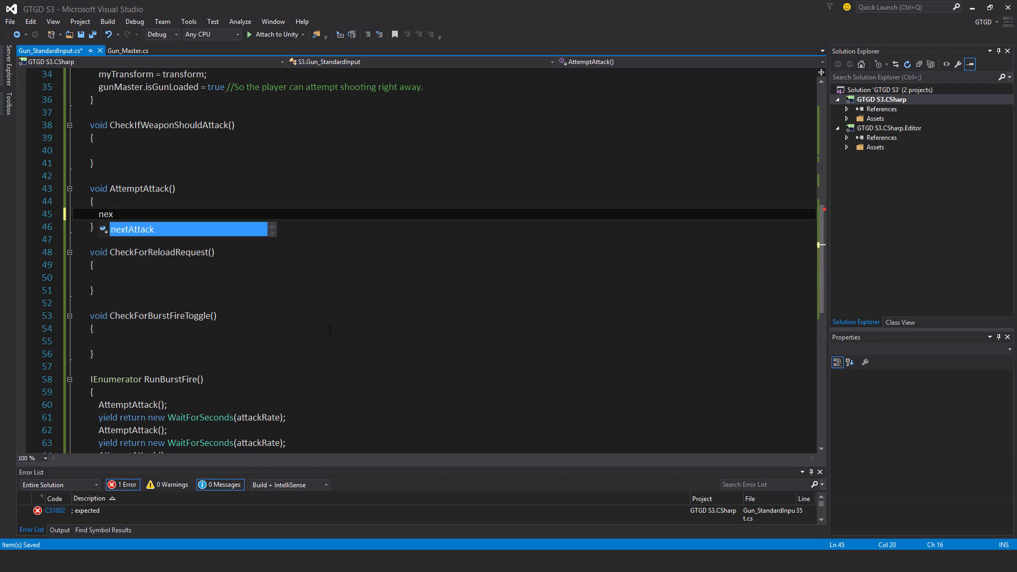
text(tAttack = Time.time)
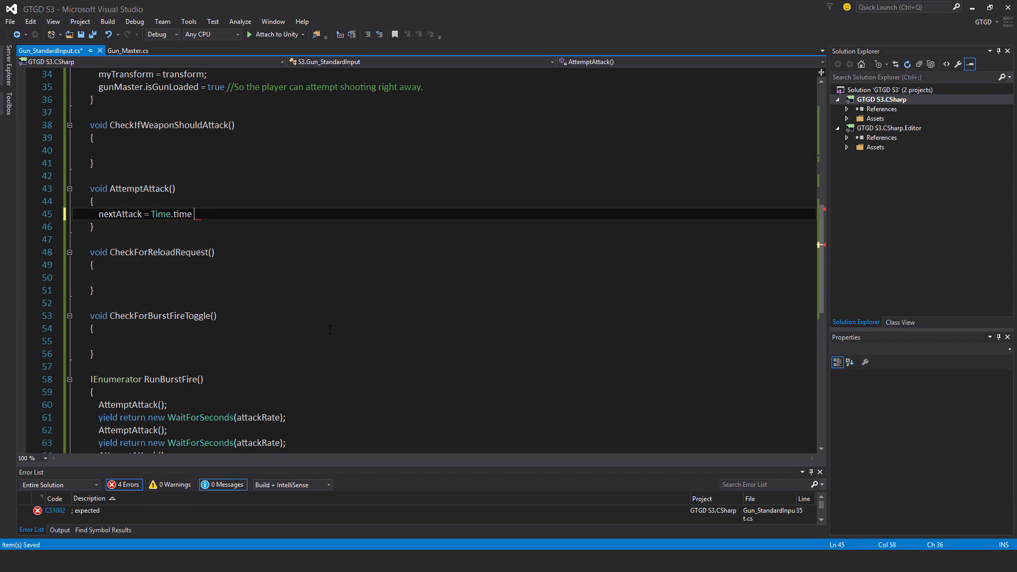
text( + attac)
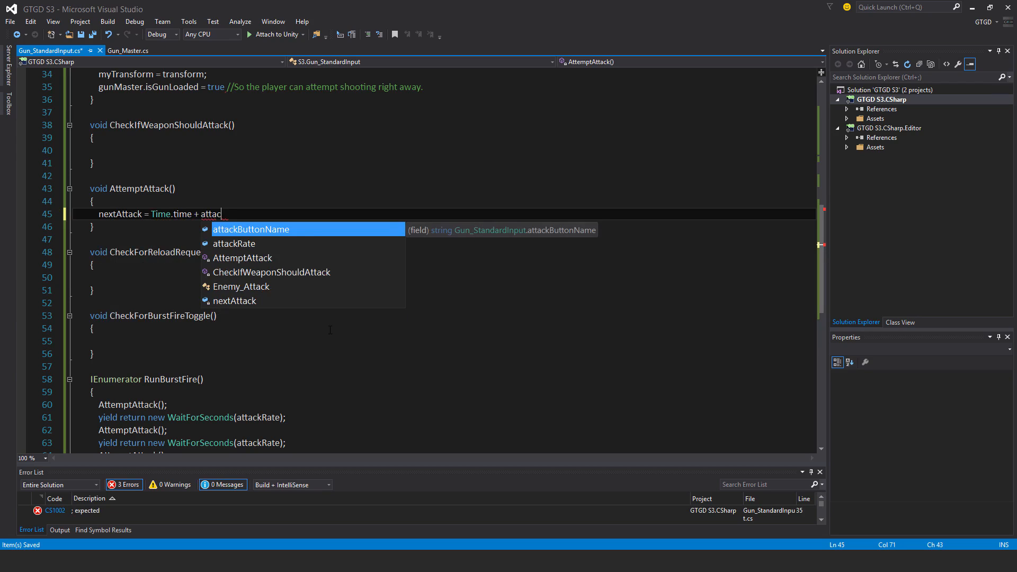
text(k)
key(Down)
key(Tab)
text(;)
key(Return)
key(Return)
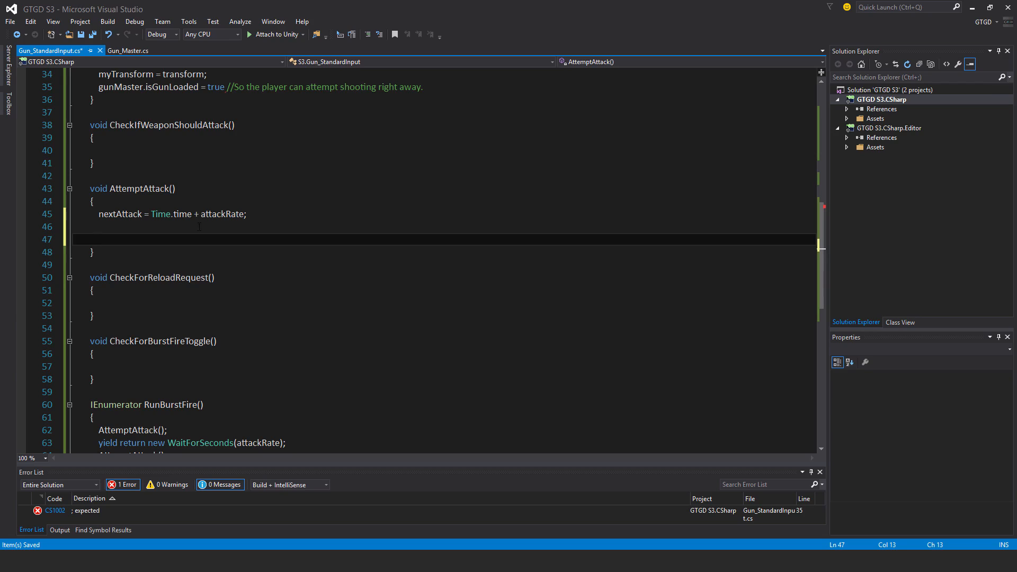
scroll(433, 257, up, 1)
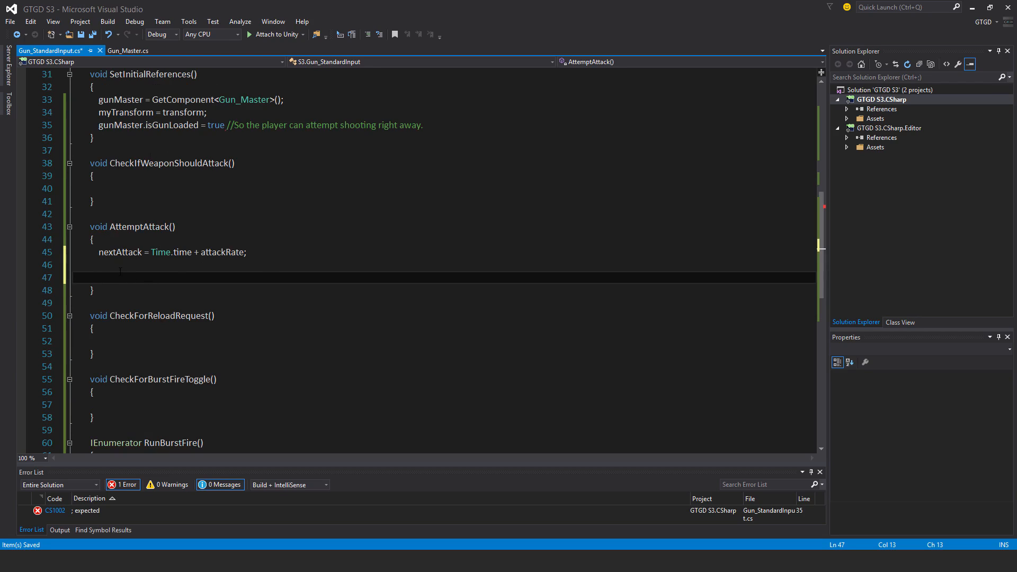
text(if(gunMaster.is)
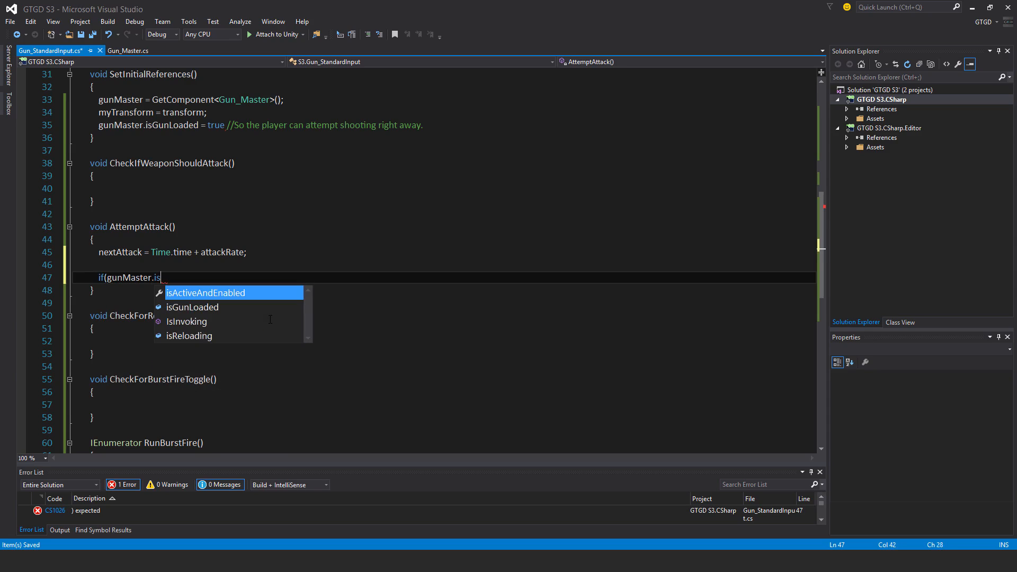
text(gu)
If gunMaster.isGunLoaded, log Shooting and call gunMaster.CallEventPlayerInput()
key(Tab)
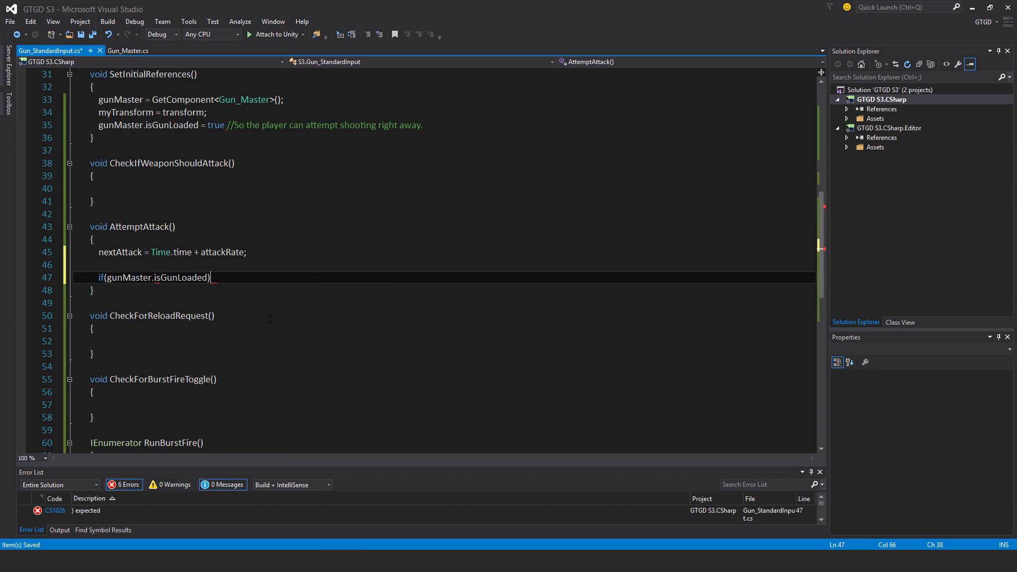
text())
key(Return)
text({)
key(Return)
key(Return)
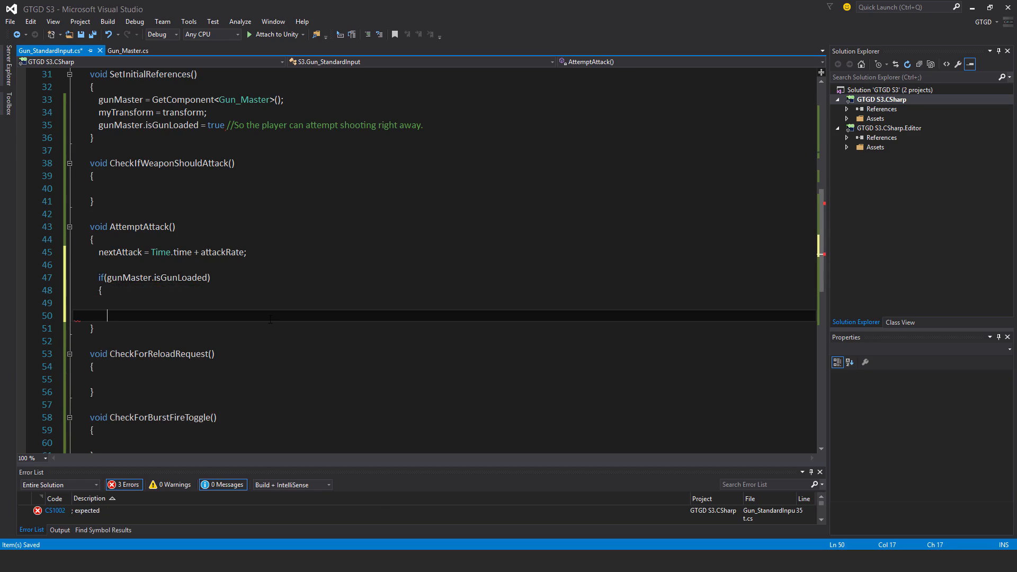
text(})
key(Up)
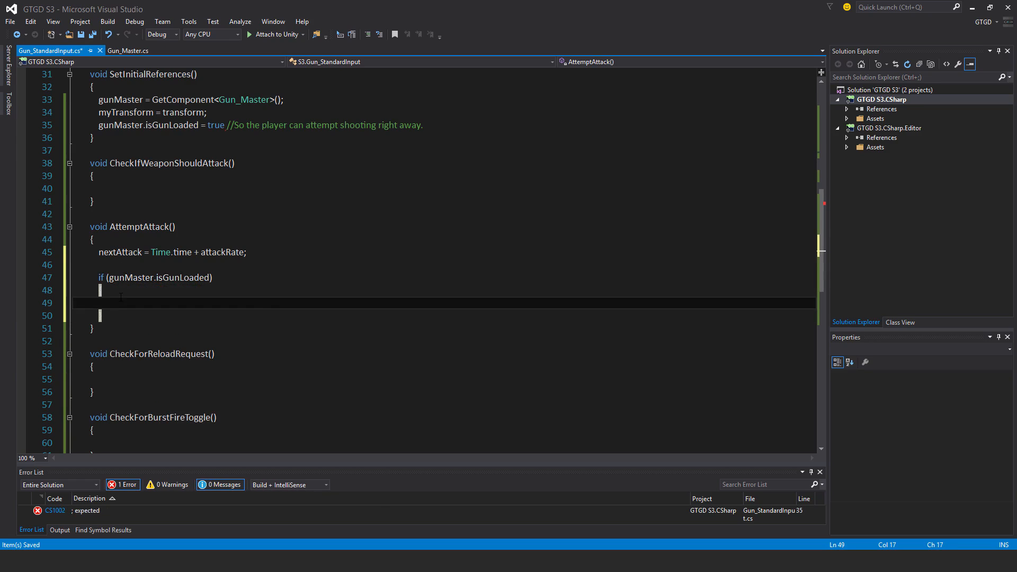
text(Debug.)
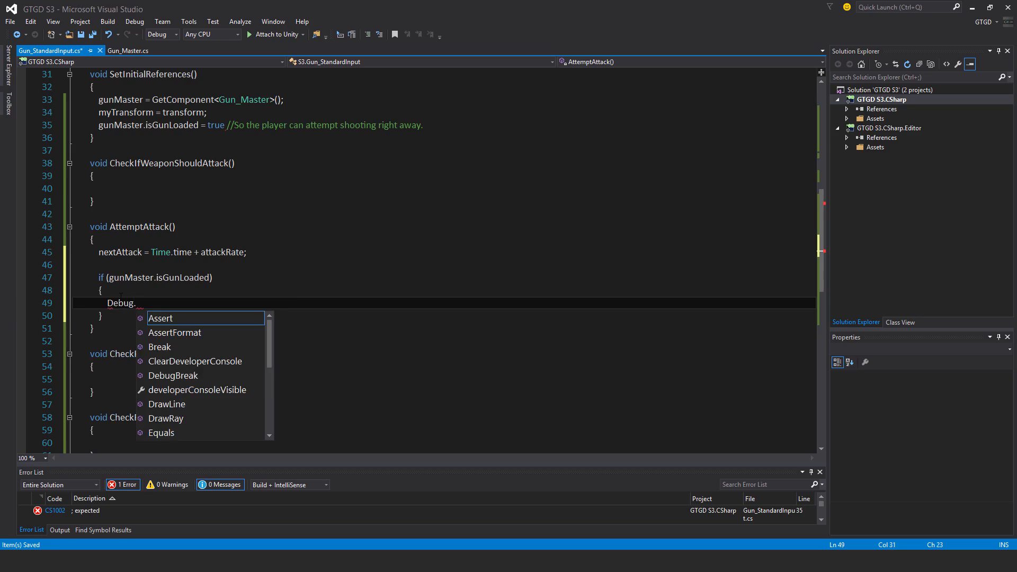
text(Log(")
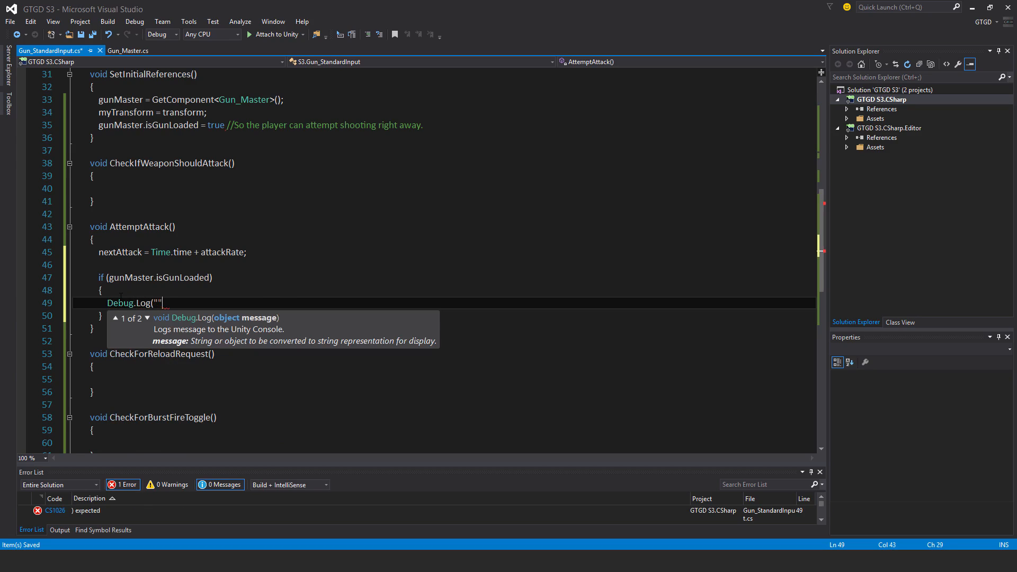
text(Shooting")
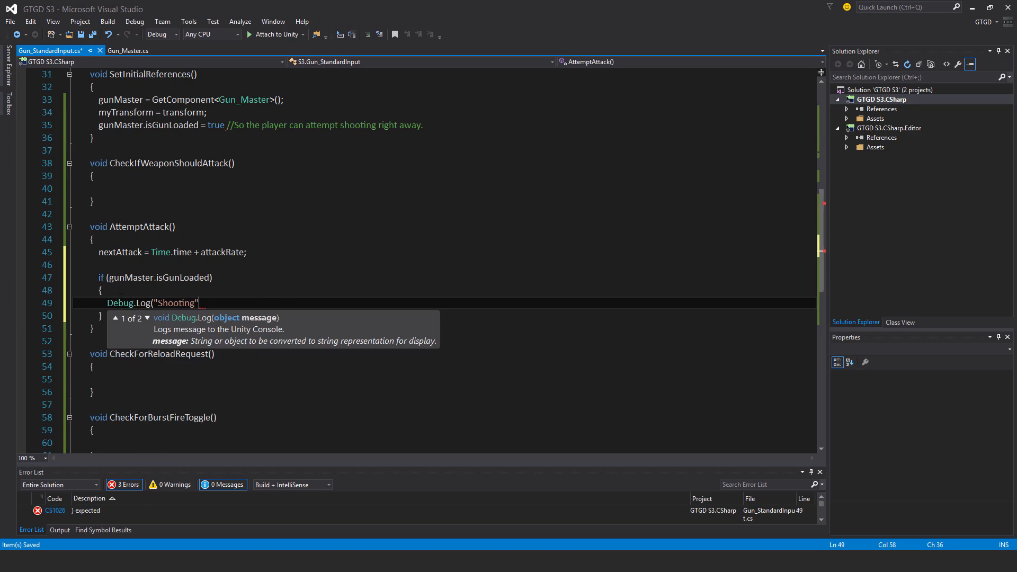
text();)
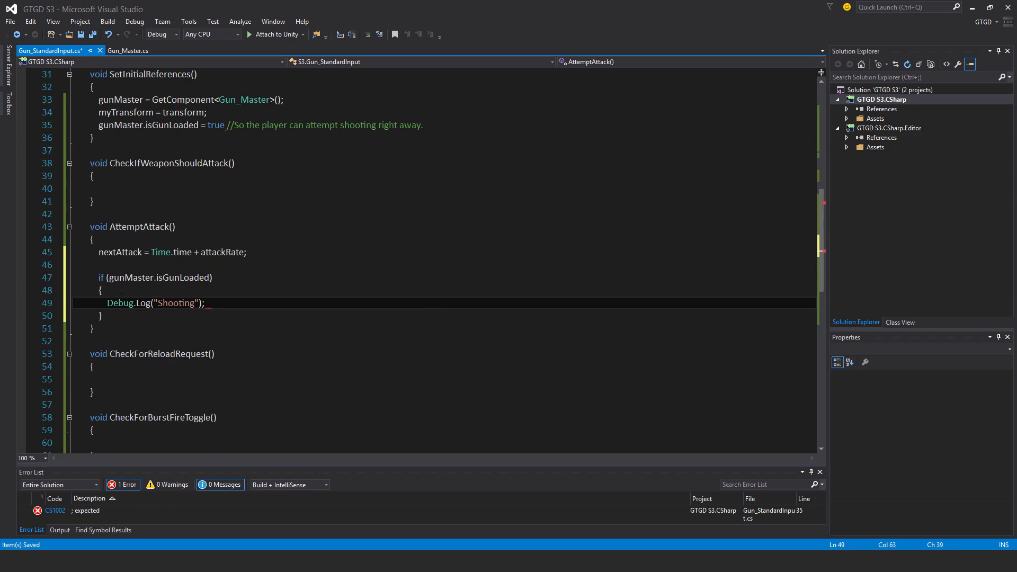
key(Return)
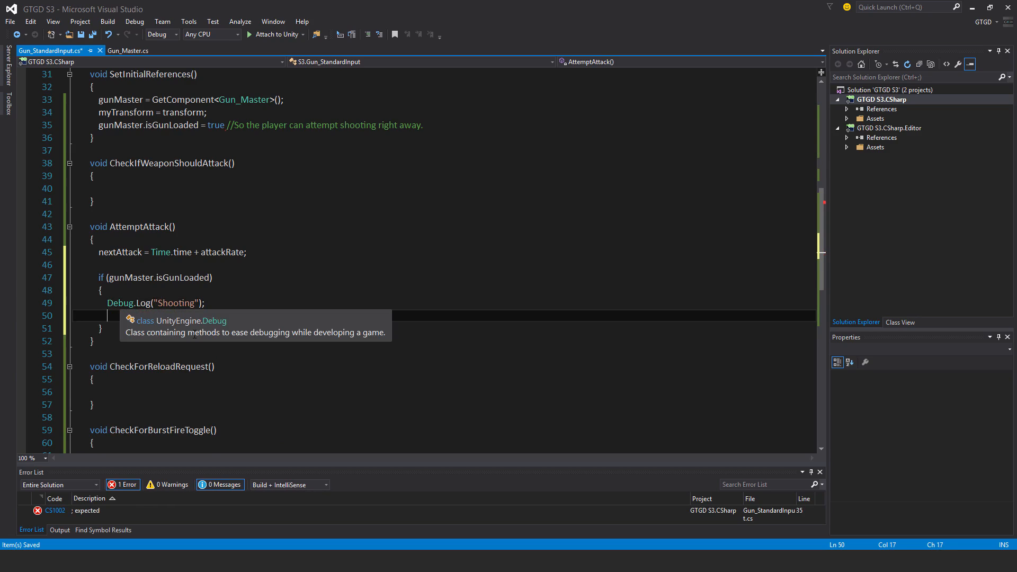
text(gunMaster.calleven)
key(Down)
key(Down)
key(Tab)
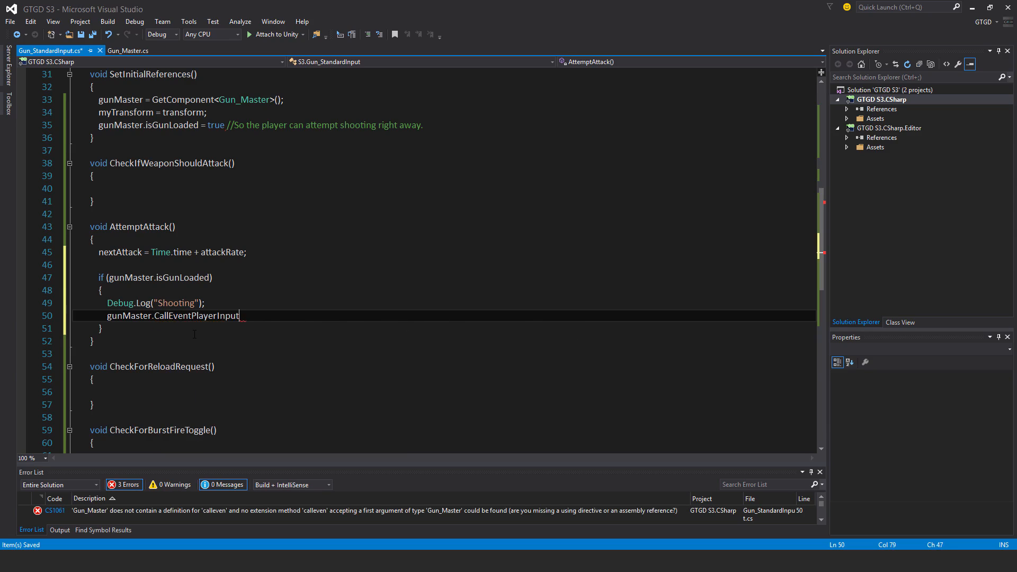
text(();)
scroll(194, 335, down, 1)
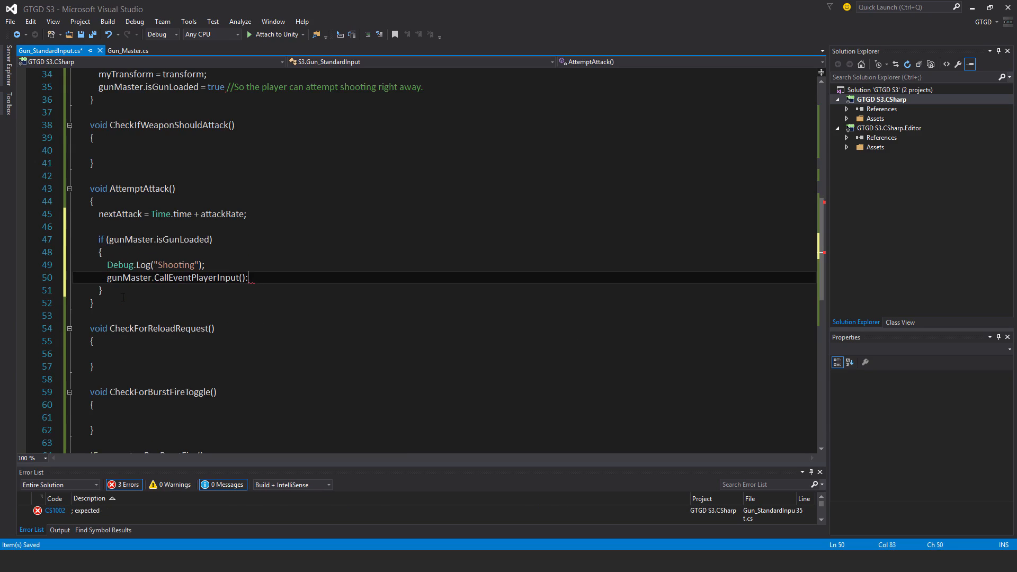
Add an else branch calling gunMaster.CallEventGunNotUsable()
key(Down)
key(End)
key(Return)
key(Return)
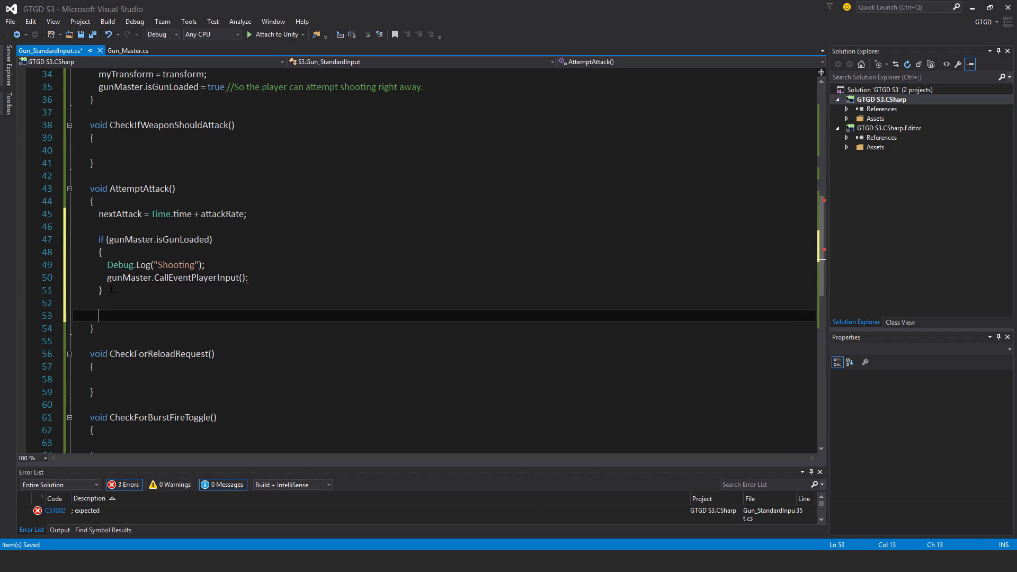
key(Up)
text(else)
key(Return)
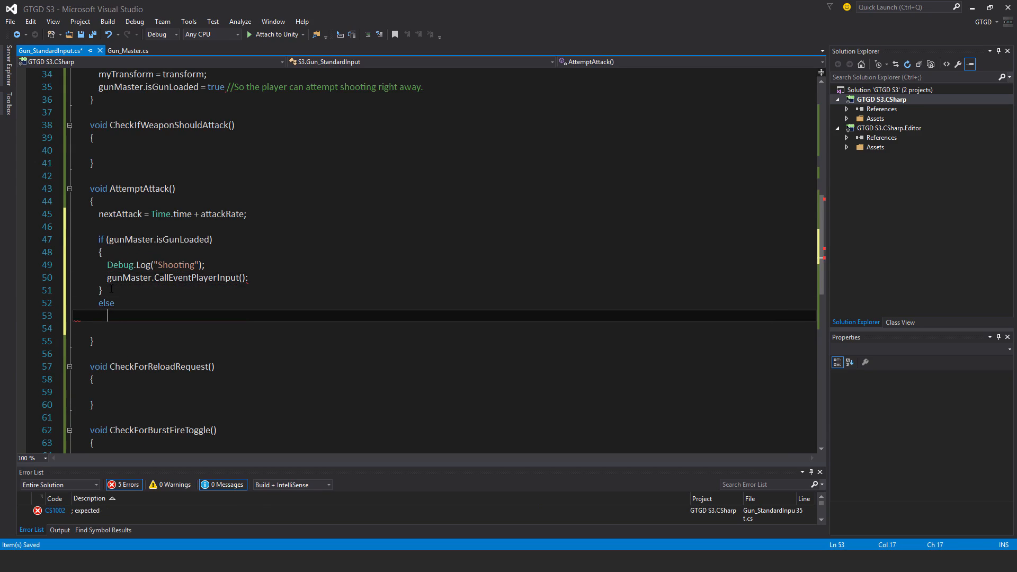
text({)
key(Return)
text(})
key(Up)
key(End)
key(Return)
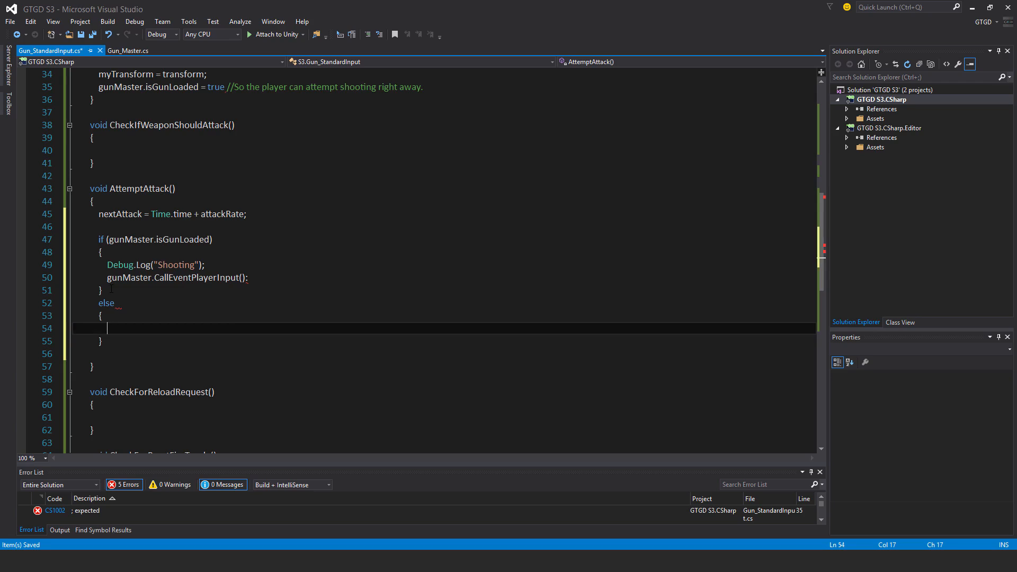
text(gun)
key(Tab)
text(.call)
key(Up)
key(Tab)
text(();)
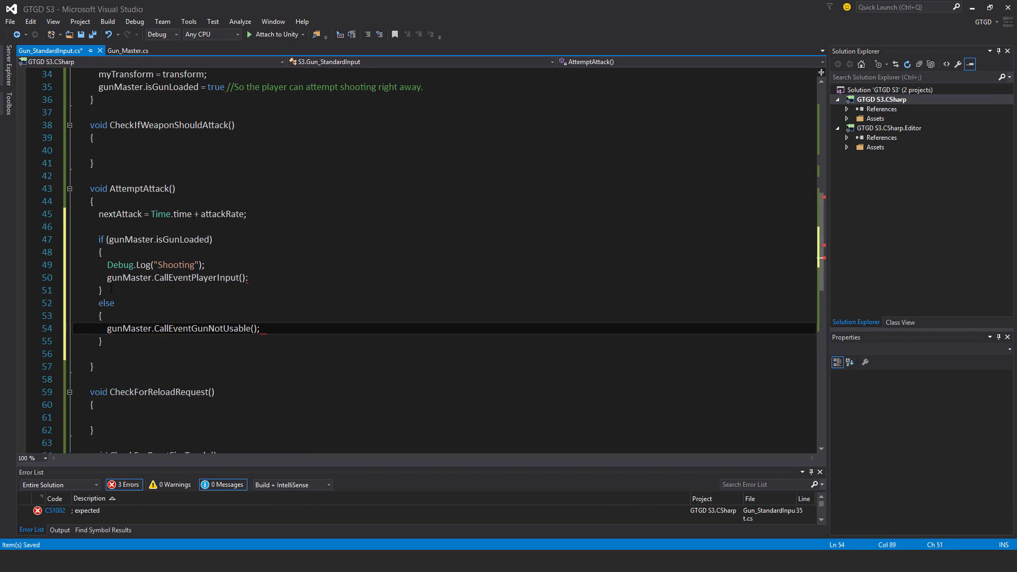
click(277, 277)
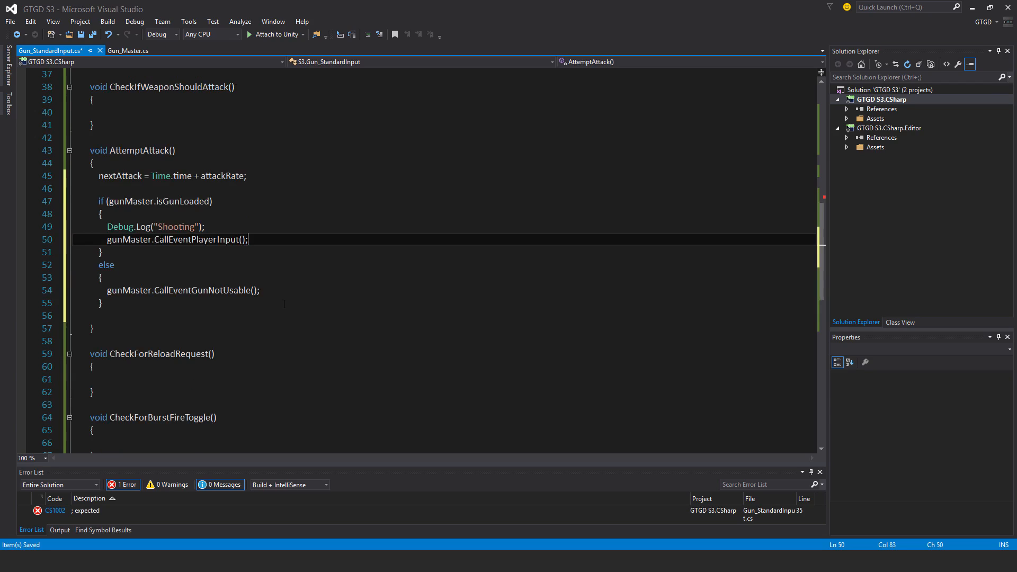
scroll(300, 386, down, 3)
Start an if checking Input.GetButtonDown(reloadButtonName) and Time.timeScale > 0
click(299, 303)
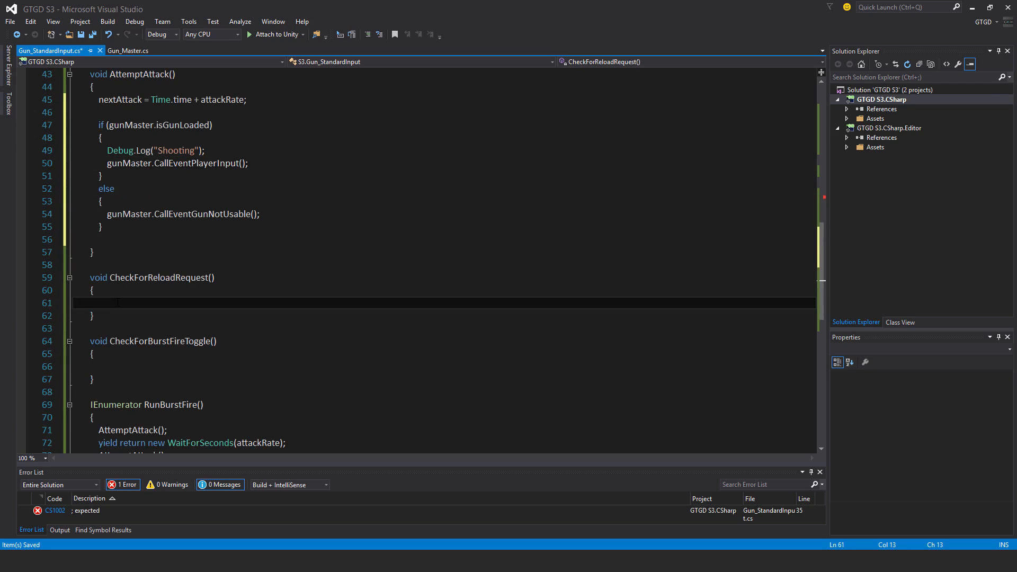
text(if()
text(Inp)
key(Tab)
text(.ge)
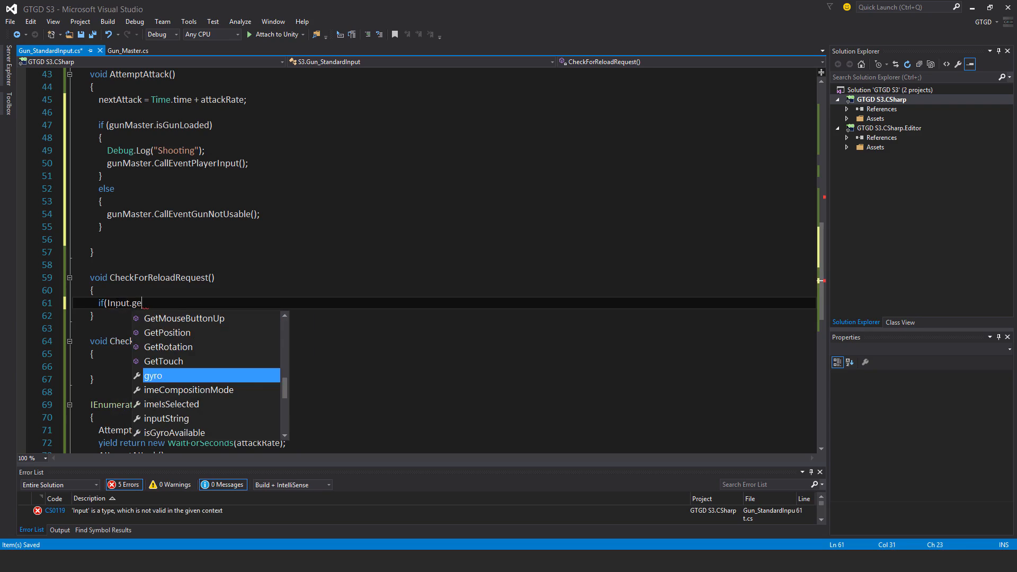
text(tbut)
key(Down)
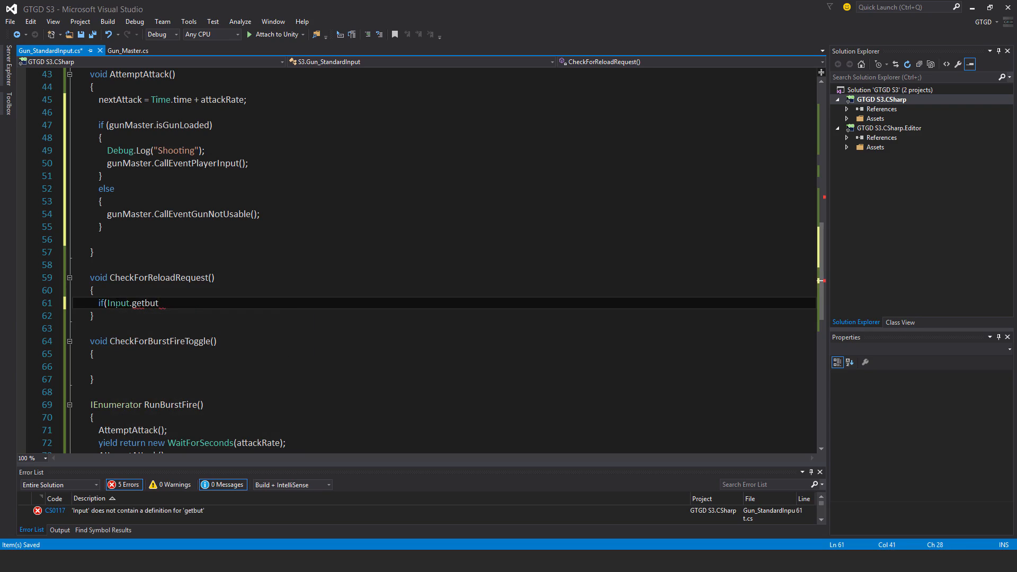
key(Tab)
text((rel)
key(Tab)
text() &7)
key(BackSpace)
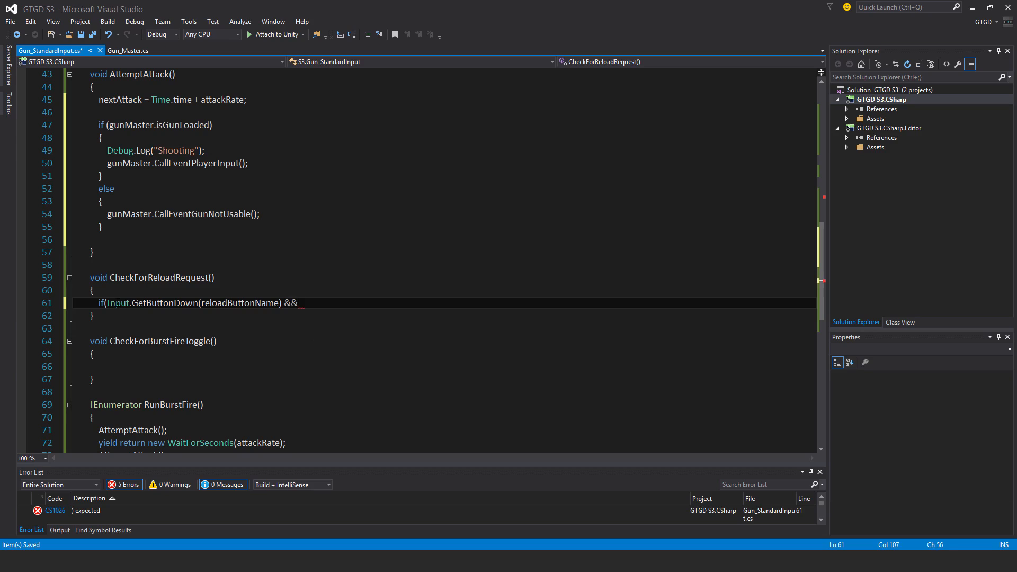
text(Time.tim)
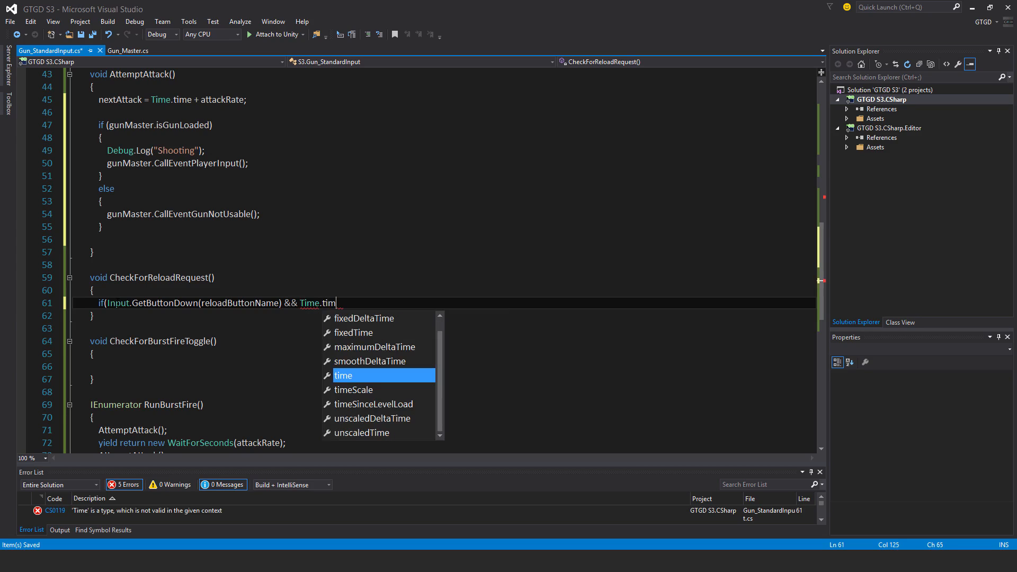
text(e)
text(sca)
key(Tab)
text(> 0 &&)
key(Return)
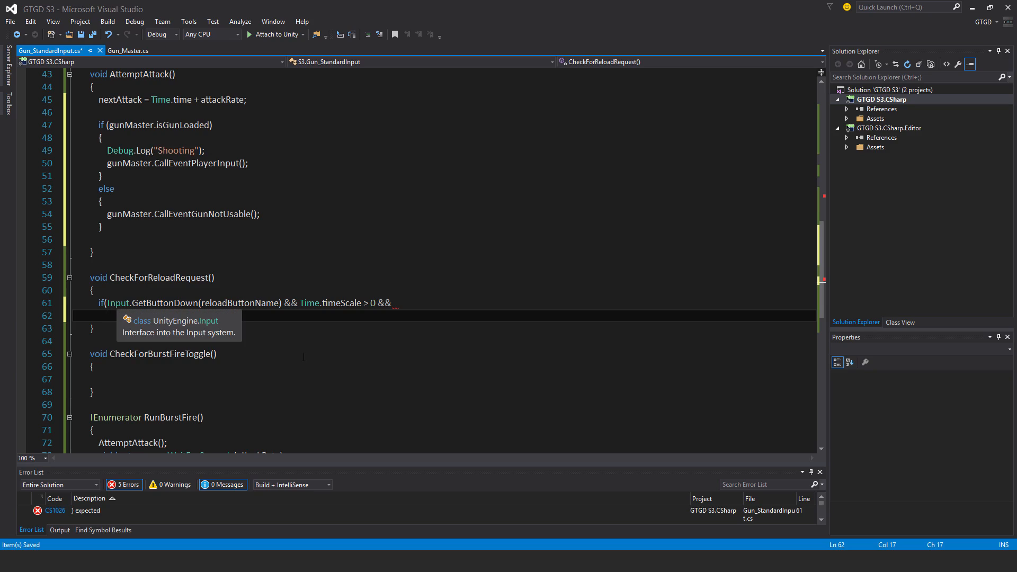
text(my)
Extend the condition with myTransform.root.CompareTag(GameManager_References._playerTag)
key(Tab)
text(.roo)
key(Tab)
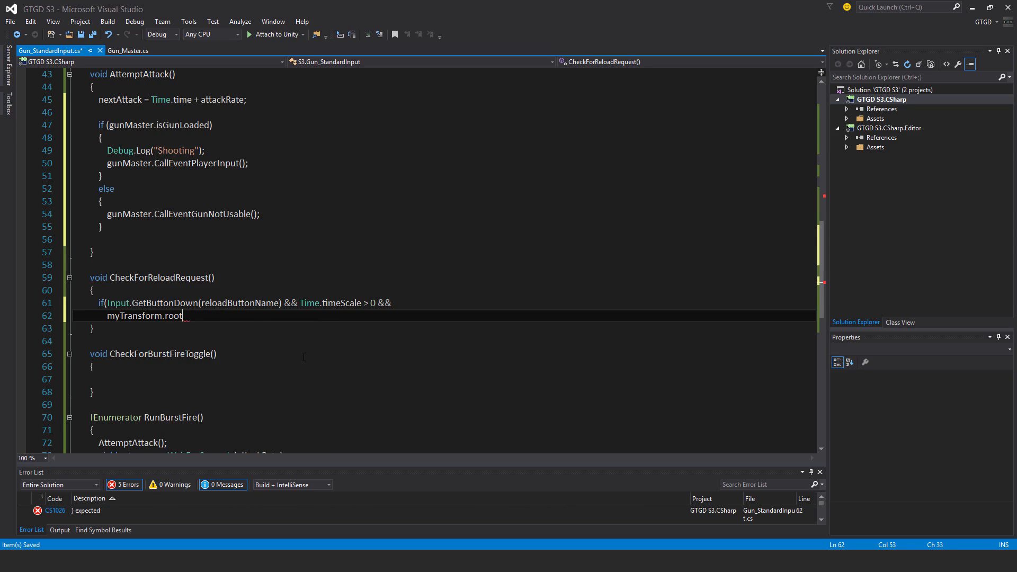
text(.com)
key(Tab)
text(()
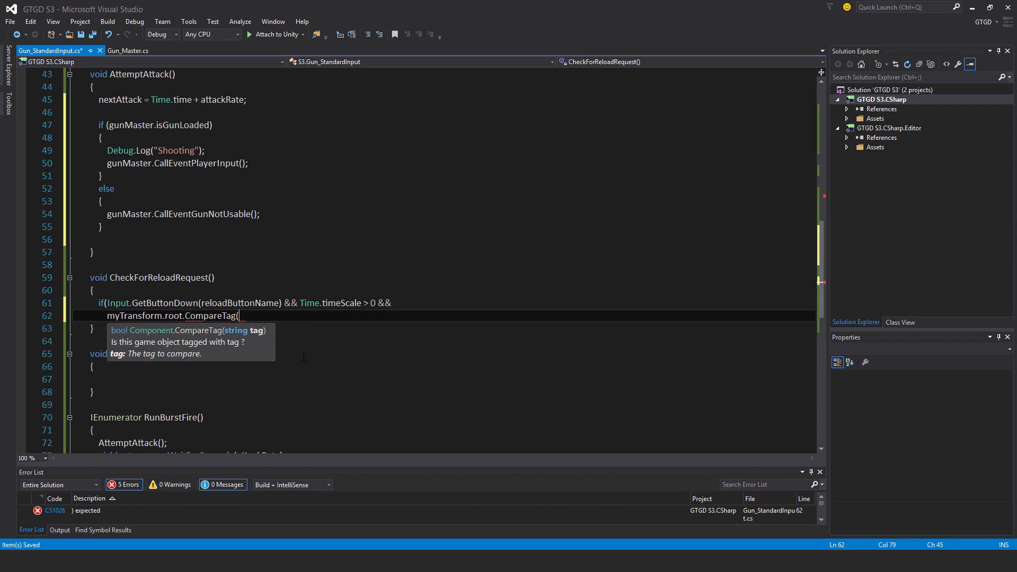
text(refer)
key(Up)
key(Up)
key(Tab)
text(.playe)
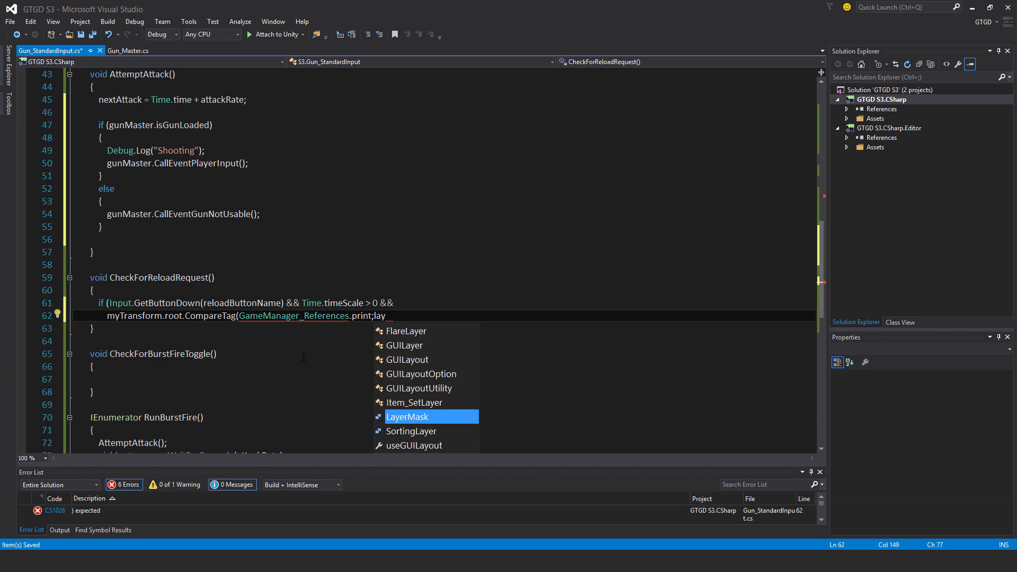
key(Escape)
key(BackSpace)
key(BackSpace)
key(BackSpace)
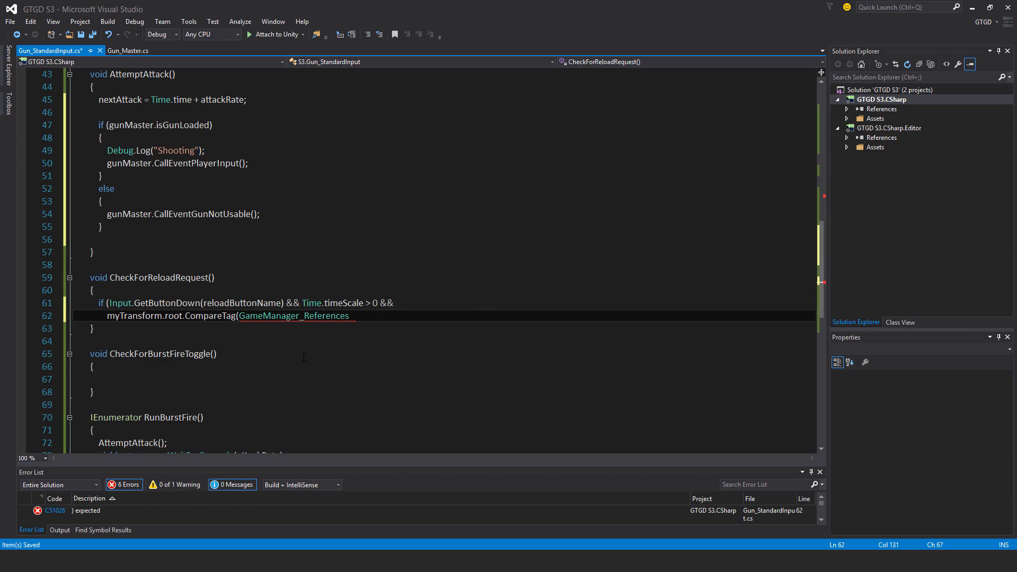
text(.playe)
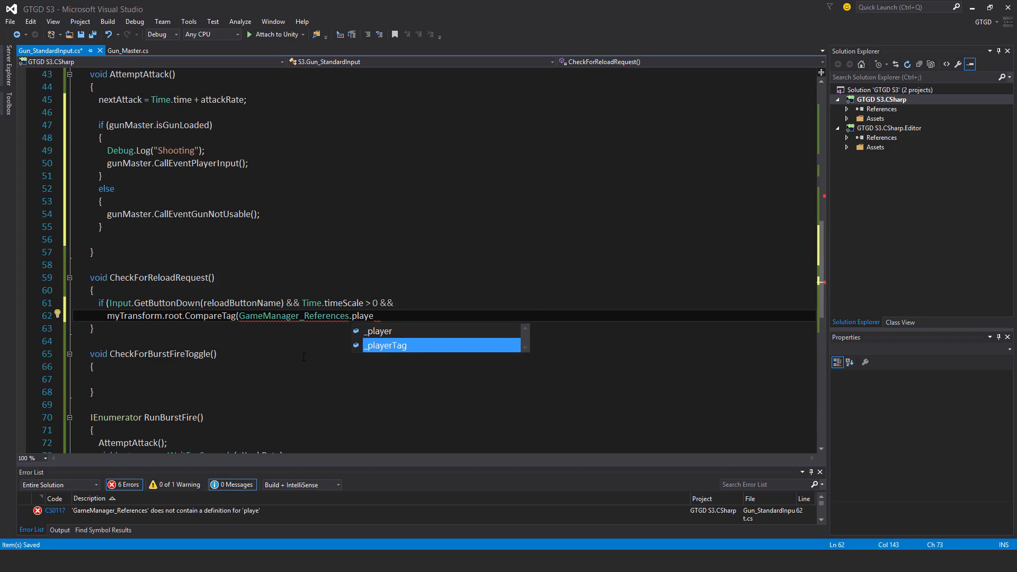
key(Tab)
text())
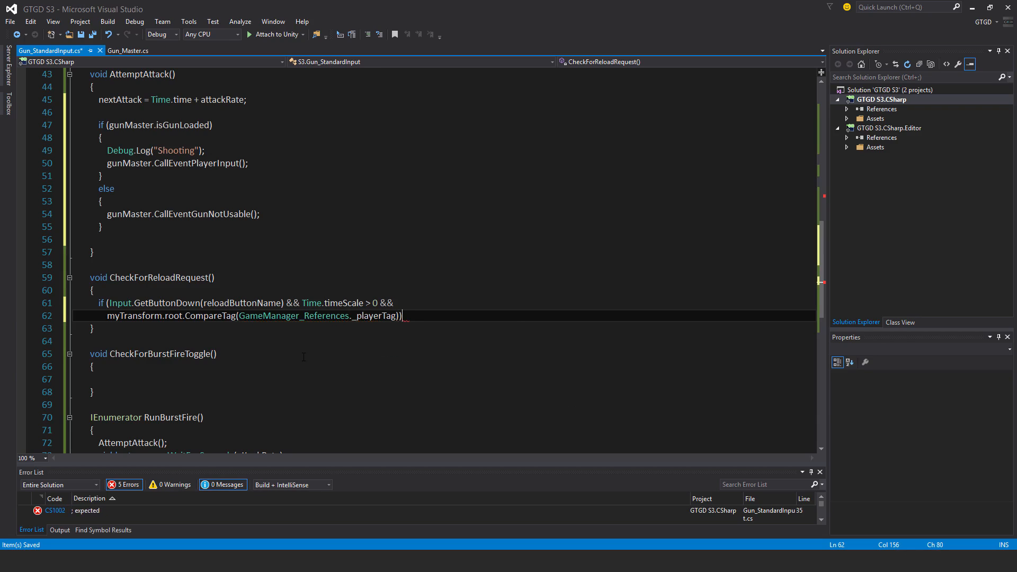
text())
Inside the if, call gunMaster.CallEventRequestReload()
key(Return)
text({)
key(Return)
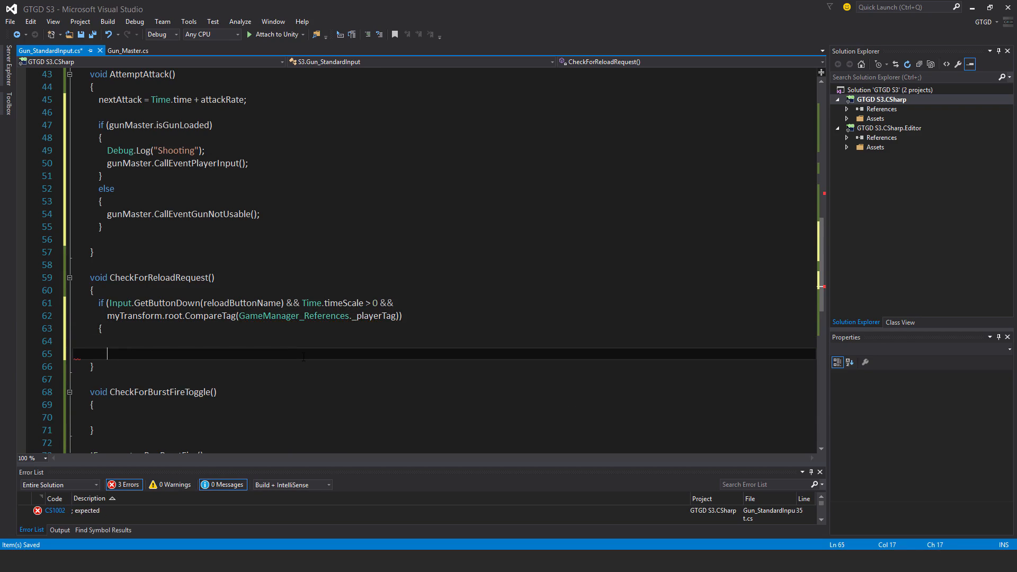
text(})
key(Up)
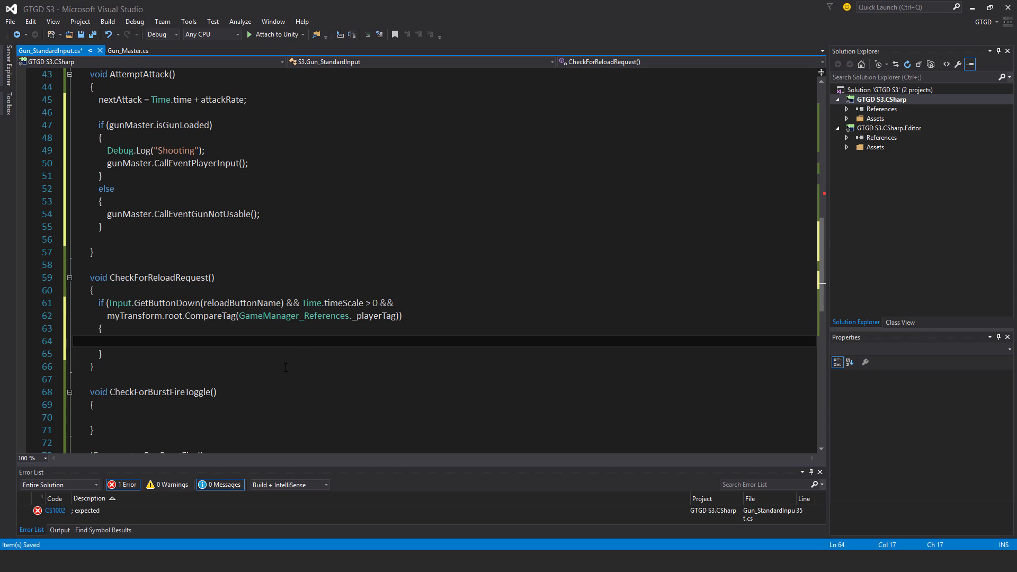
text(gunMaster.call)
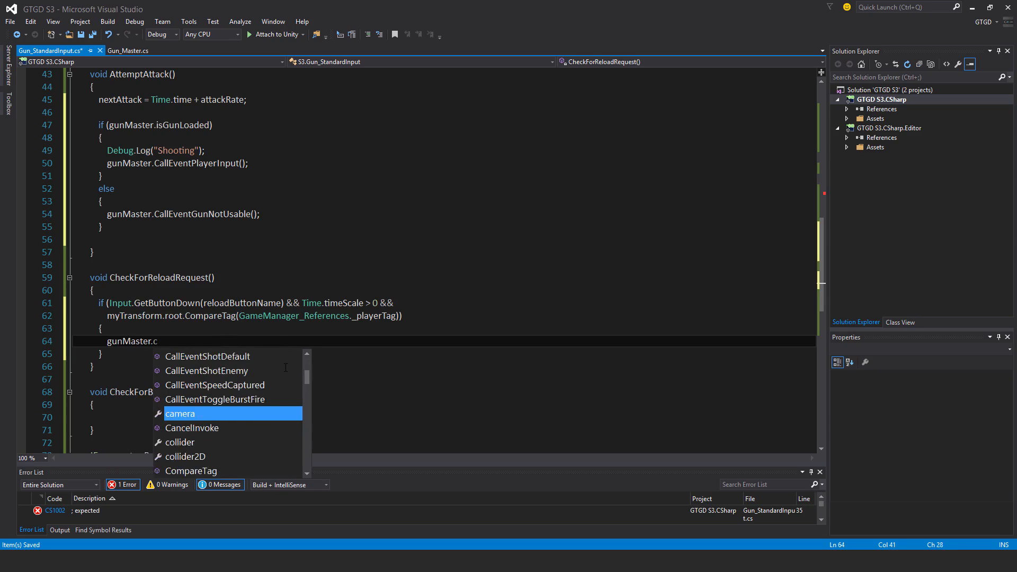
text(eve)
key(Down)
key(Down)
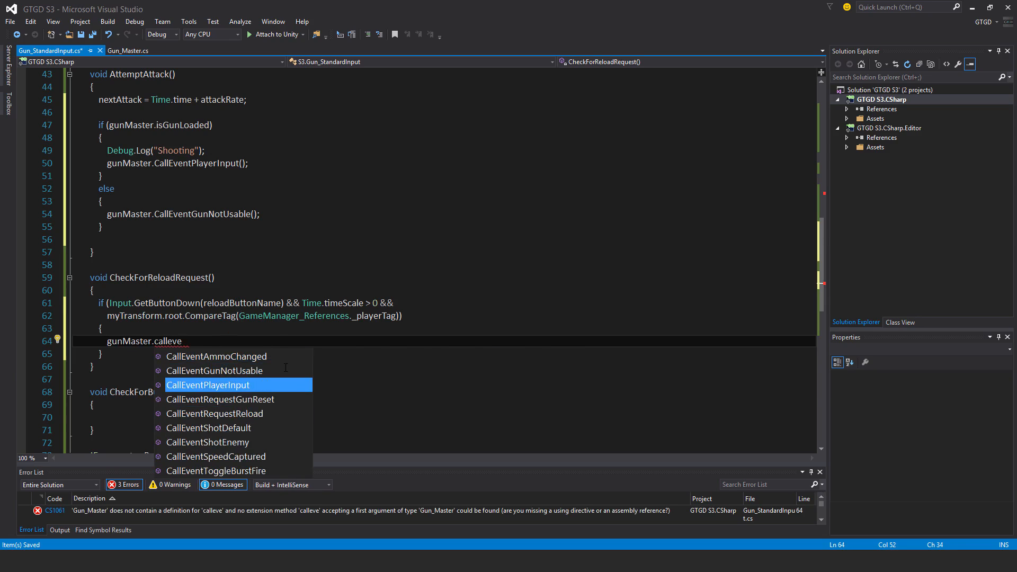
key(Down)
key(Down)
key(Tab)
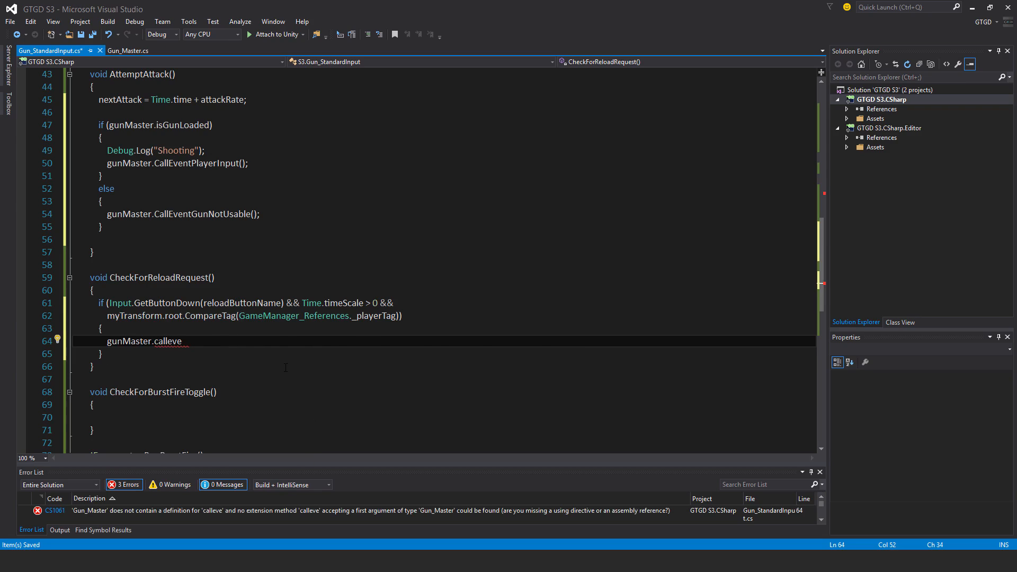
text(();)
scroll(397, 318, down, 1)
Reuse the reload check inside CheckForBurstFireToggle and change its log to "Burst Fire Toggled"
drag(103, 315, 98, 265)
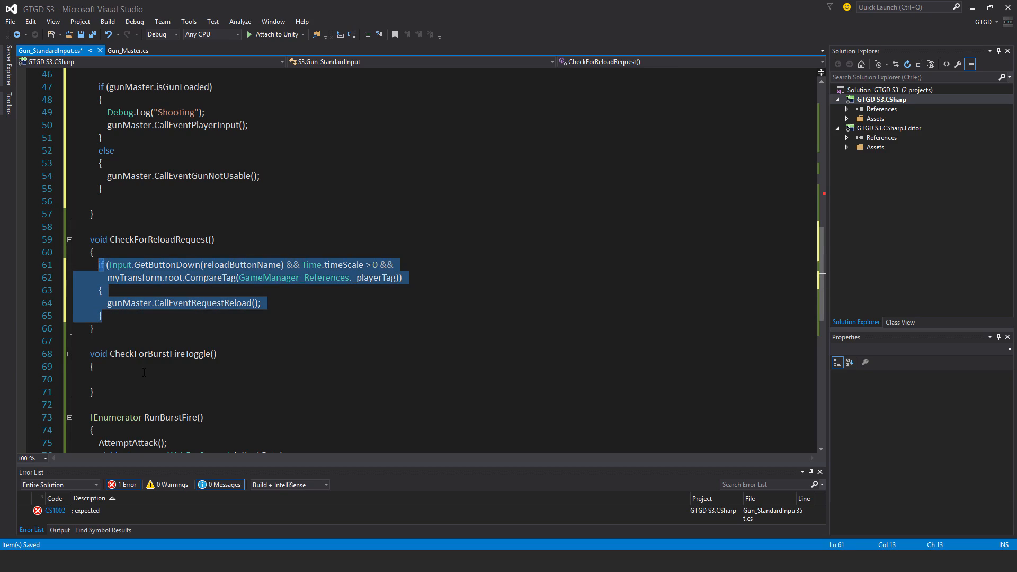
key(ctrl+c)
click(123, 380)
key(ctrl+v)
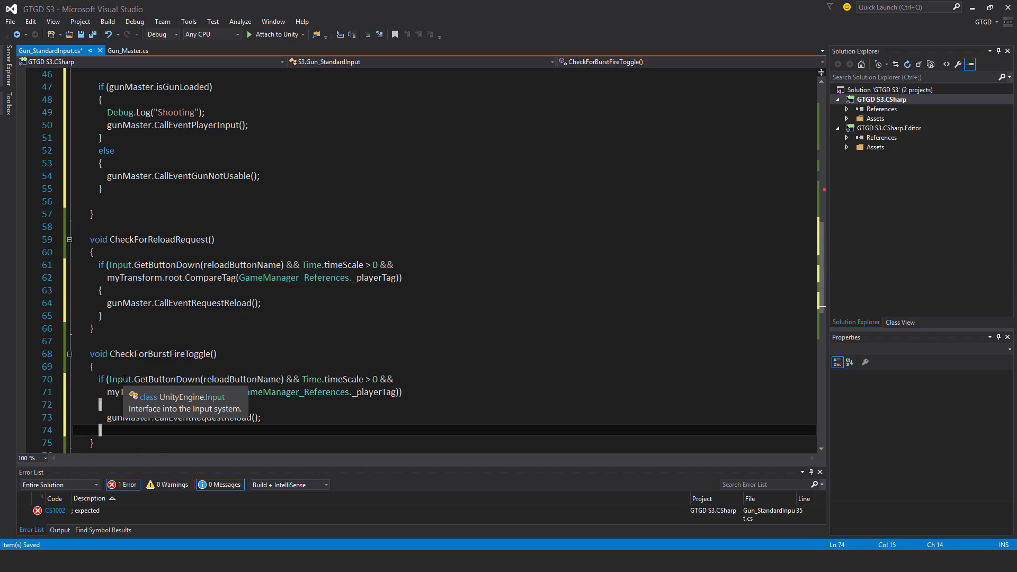
drag(262, 418, 108, 417)
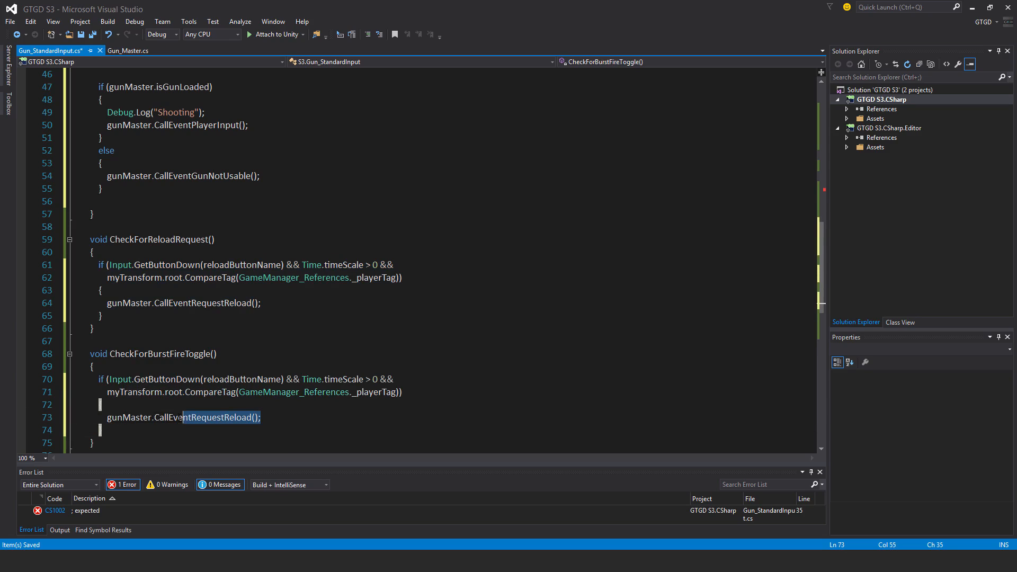
text(Debug.l)
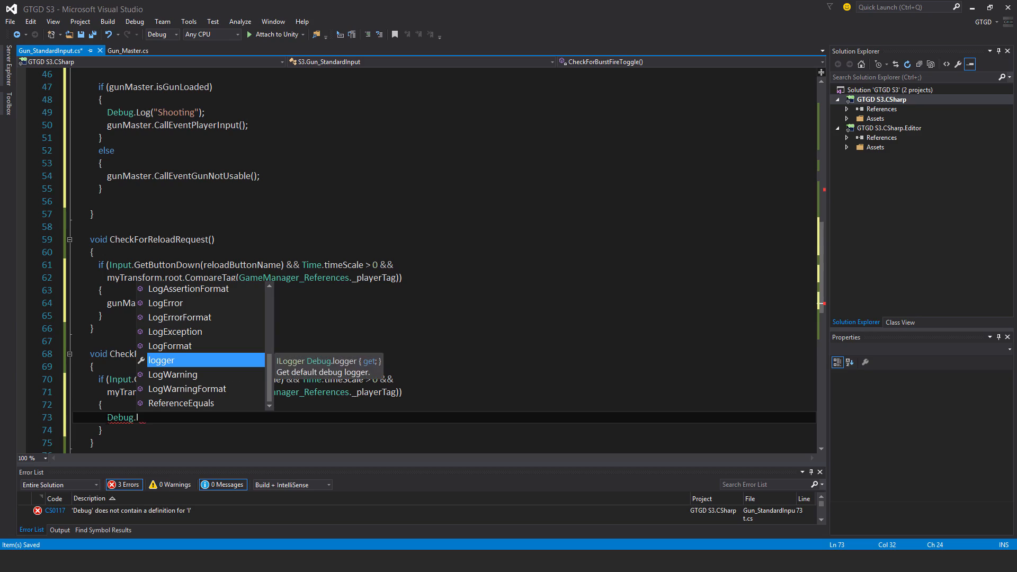
text(og)
key(Escape)
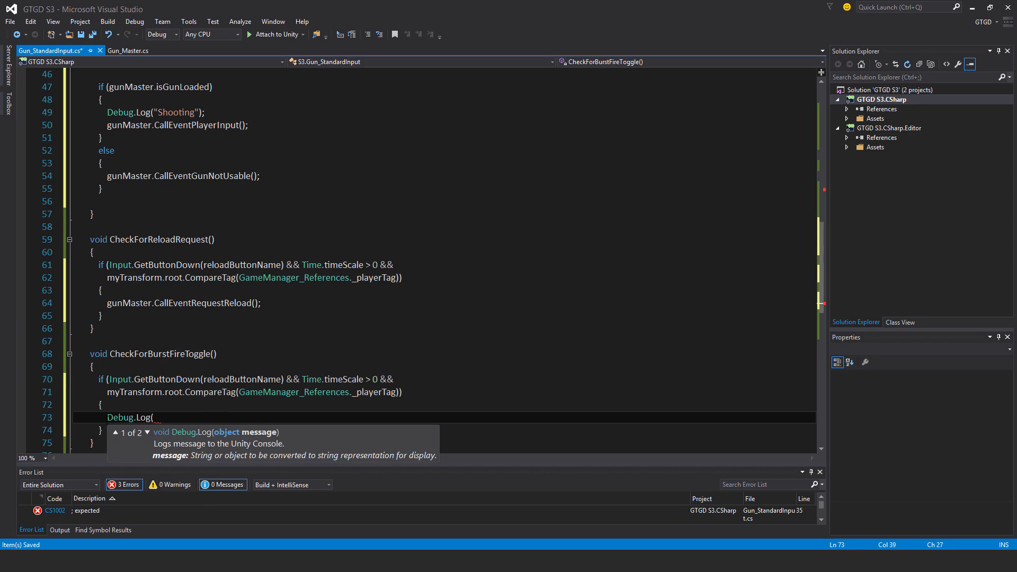
text("Burst Fir)
text(e Toggled)
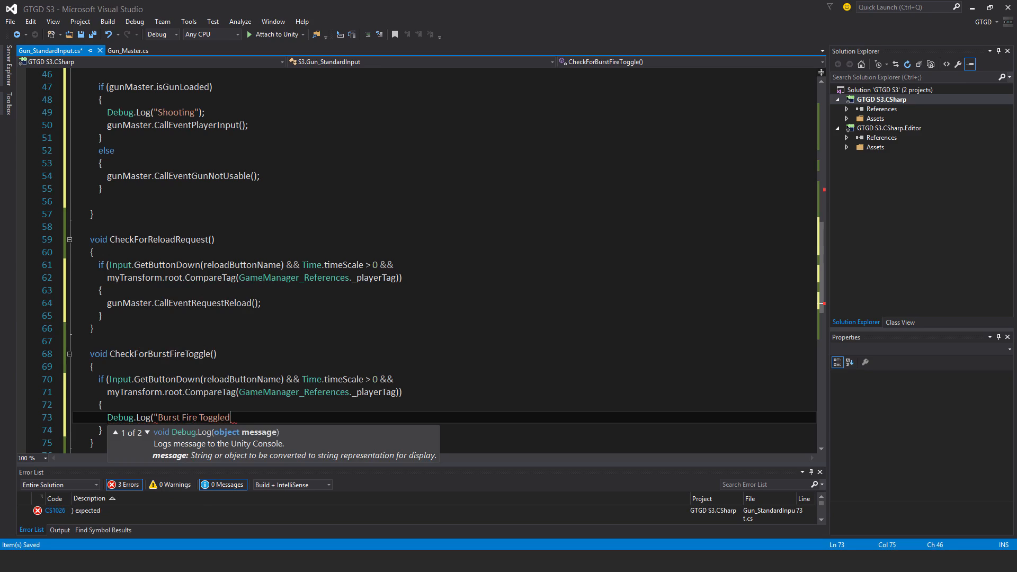
text(");)
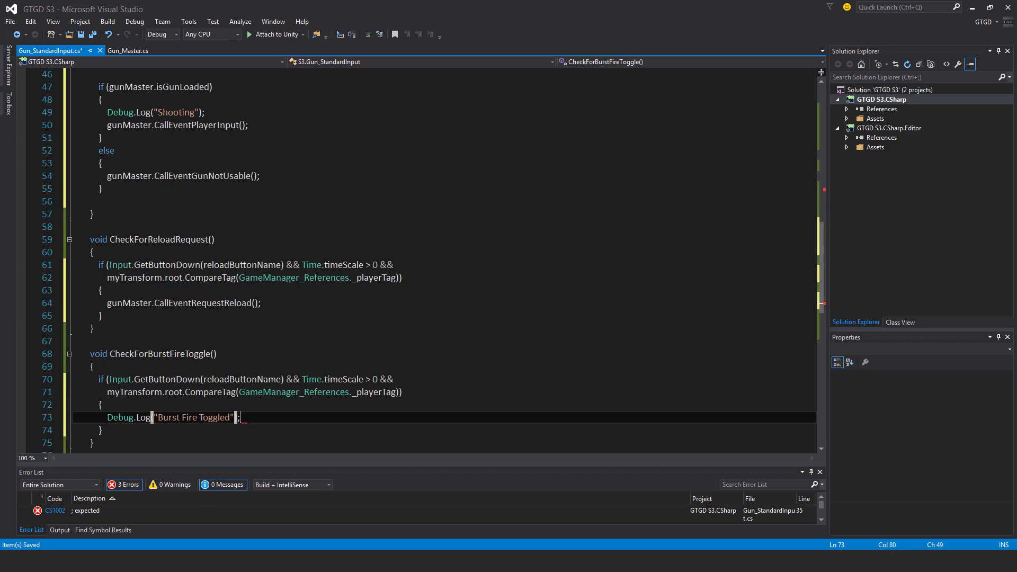
Add the gunMaster.CallEventToggleBurstFire() call below the log via IntelliSense
key(Return)
scroll(430, 263, down, 2)
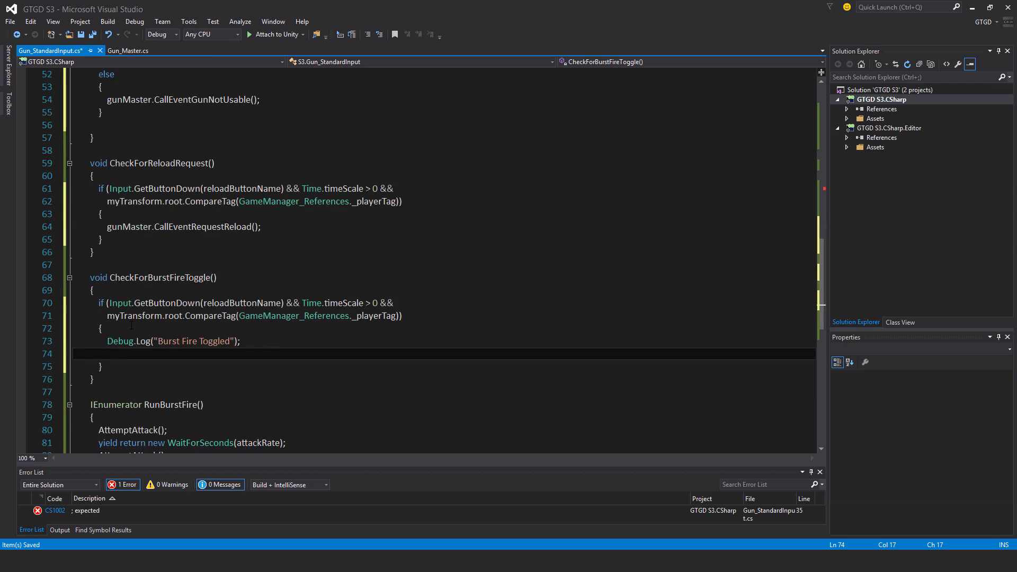
text(gunm)
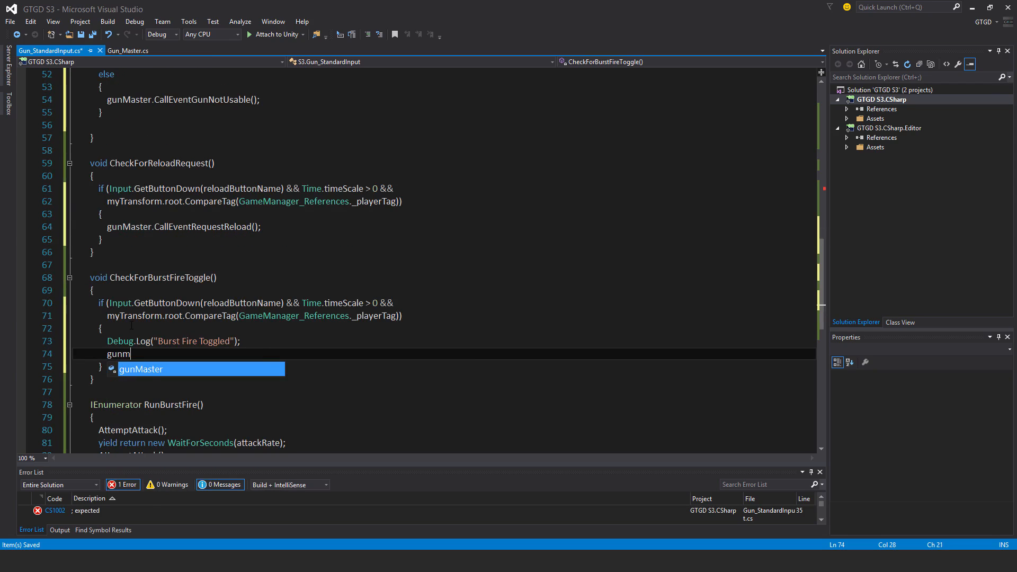
key(Tab)
text(.callv)
key(BackSpace)
text(even)
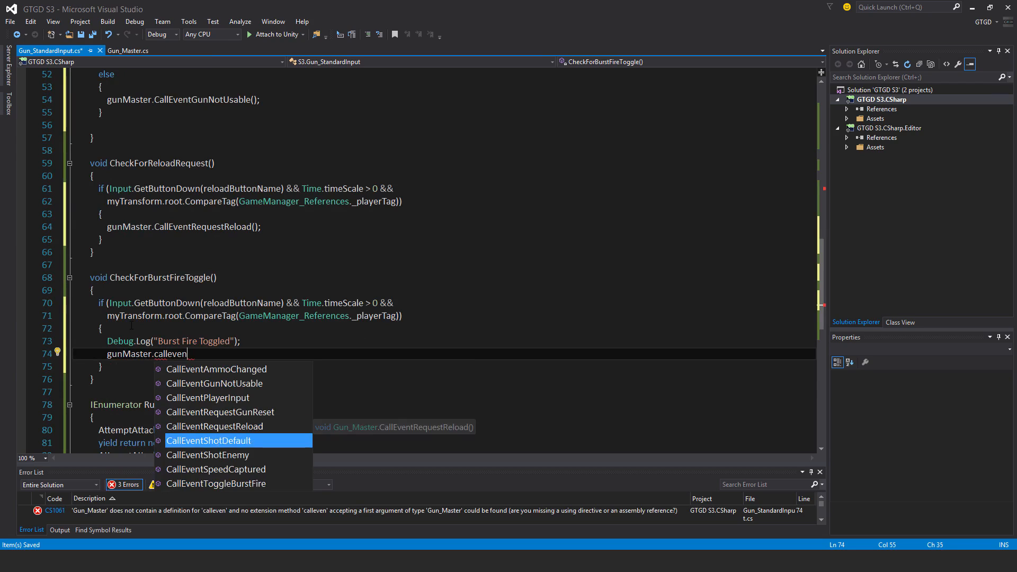
key(Down)
key(Down)
key(Down)
key(Down)
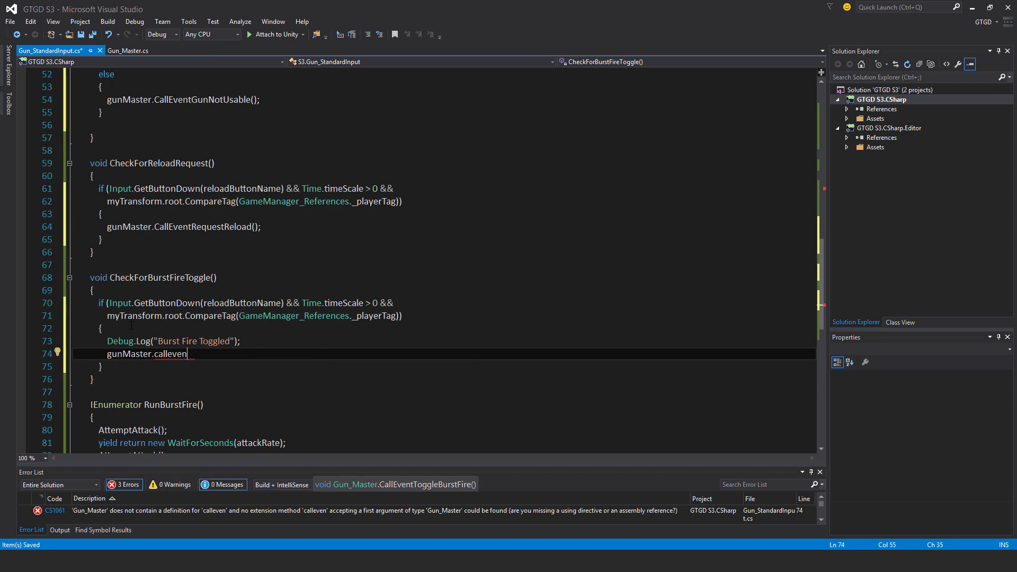
key(Tab)
text(()
Insert isBurstFireActive = !isBurstFireActive; above the event call
key(Up)
key(End)
key(Return)
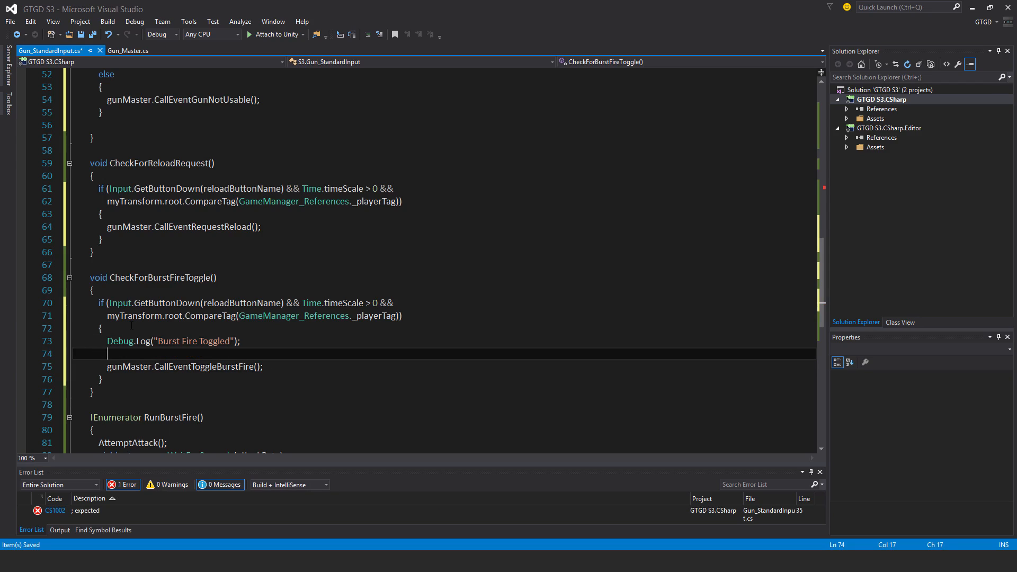
text(isbur)
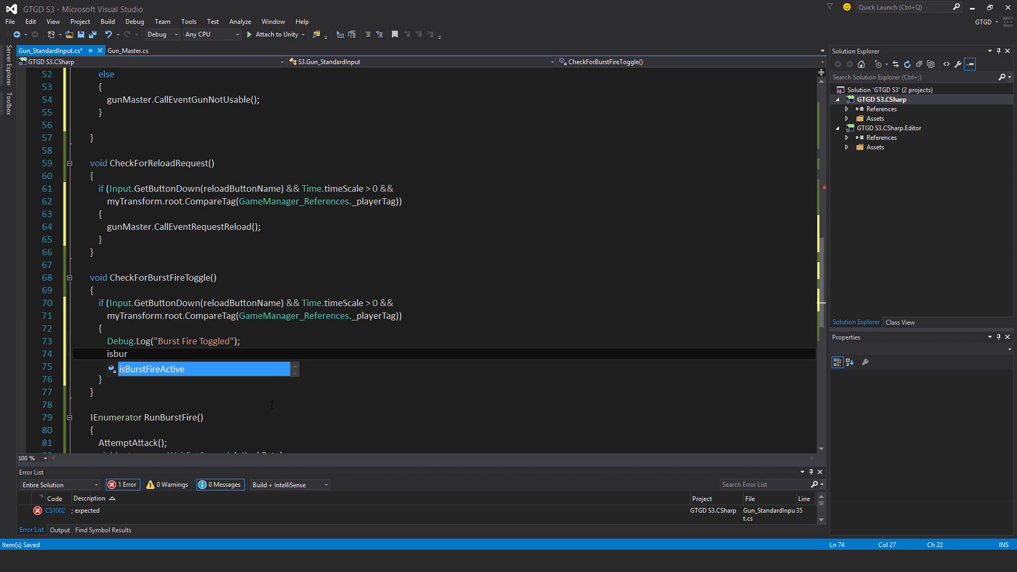
key(Tab)
text(= !)
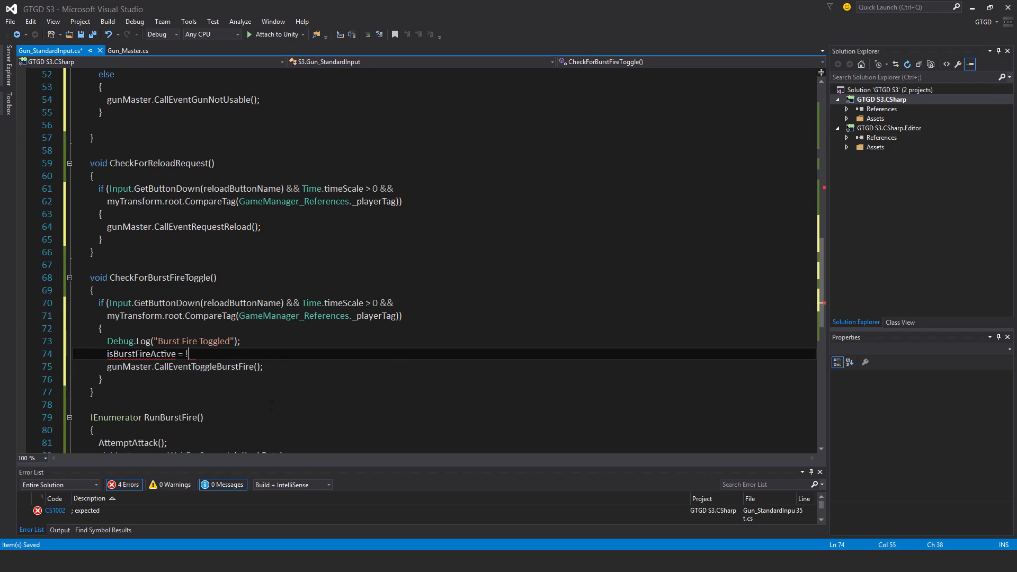
text(isbur)
key(Tab)
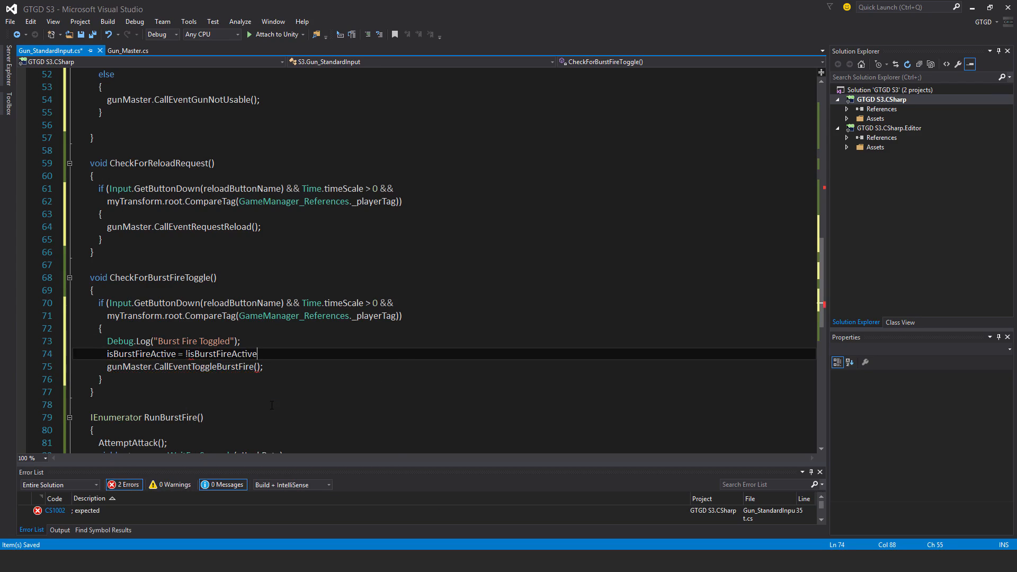
text(;)
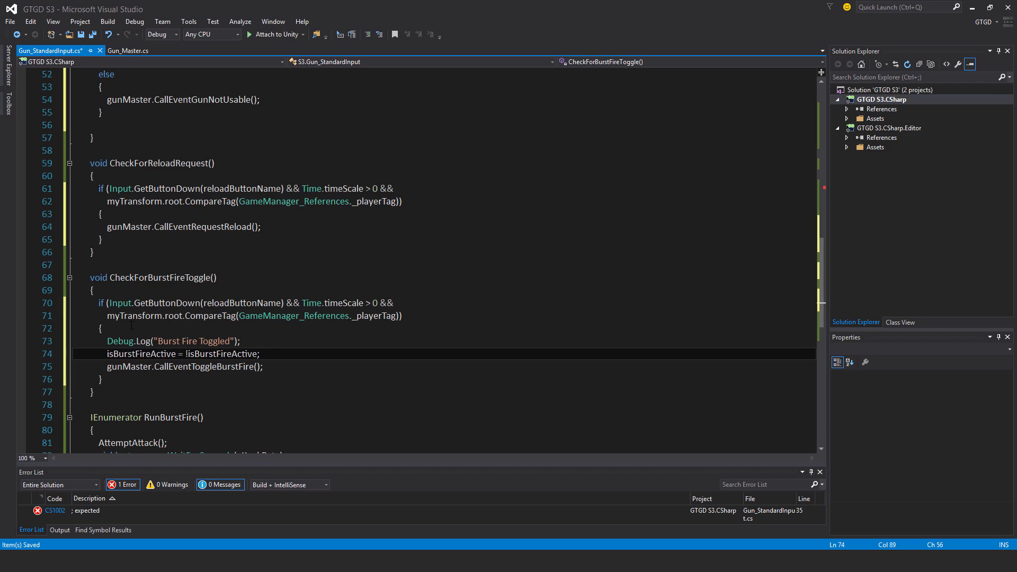
scroll(311, 328, up, 3)
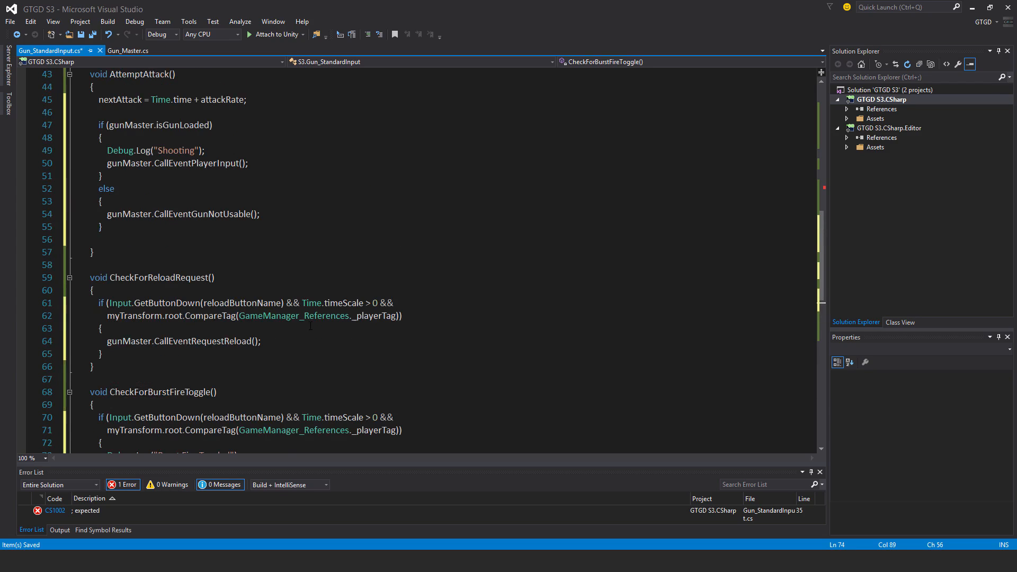
scroll(310, 329, up, 8)
Begin the if condition with Time.time > nextAttack && Time.timeScale > 0
click(229, 340)
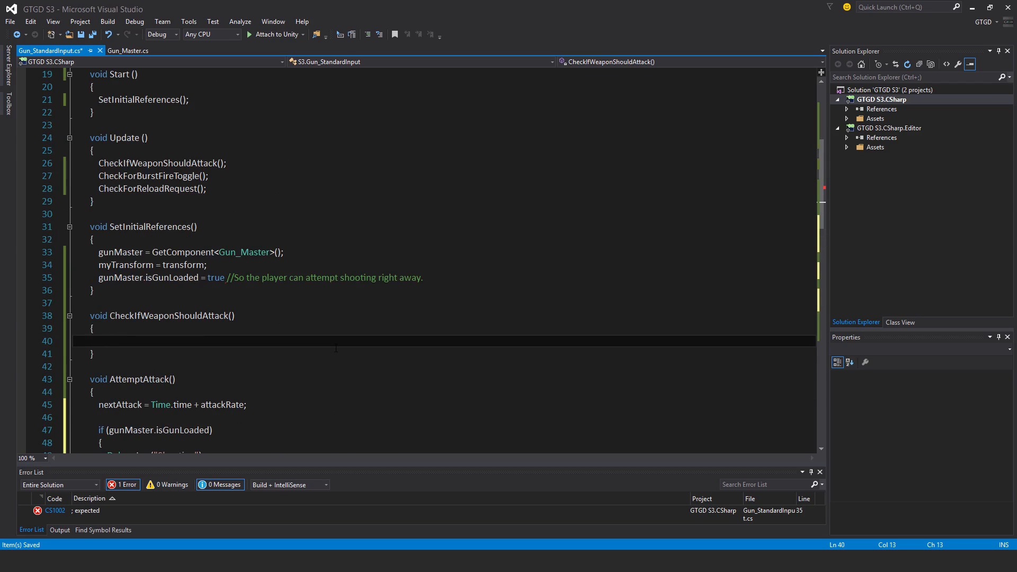
text(if(Time)
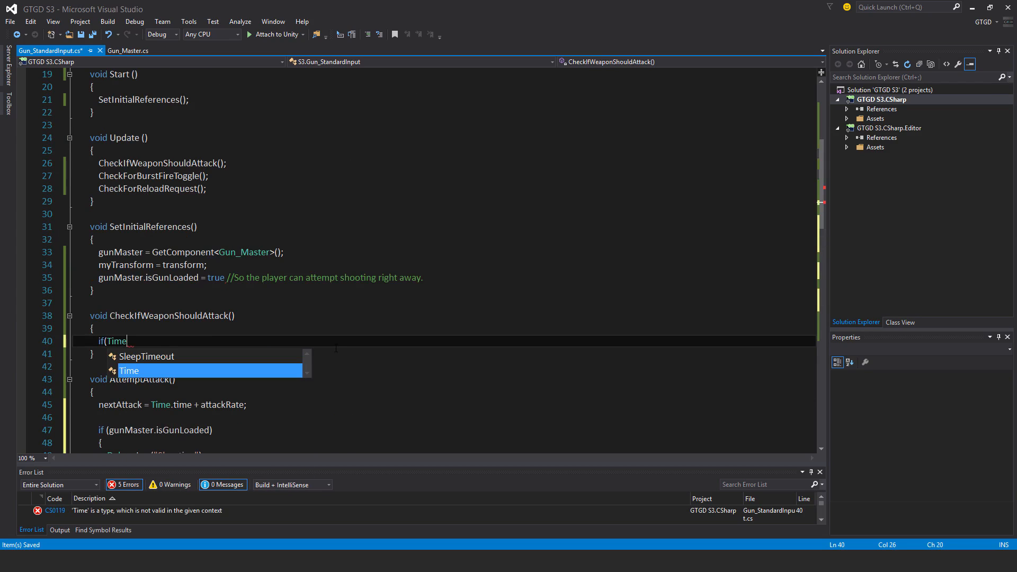
text(.time > next)
key(Tab)
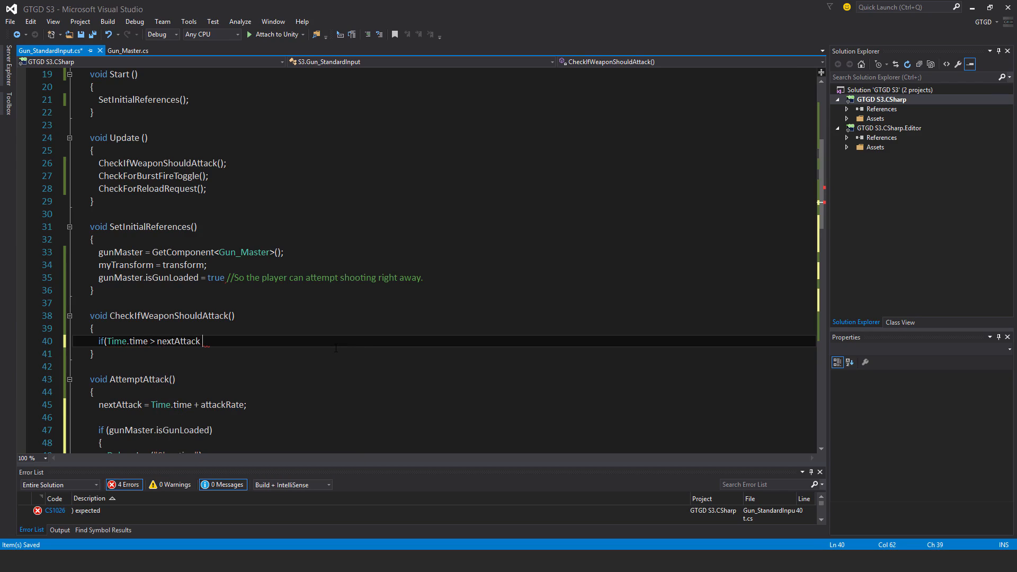
text(&& Time)
text(.times)
key(Tab)
text(>0)
text( &&)
key(Return)
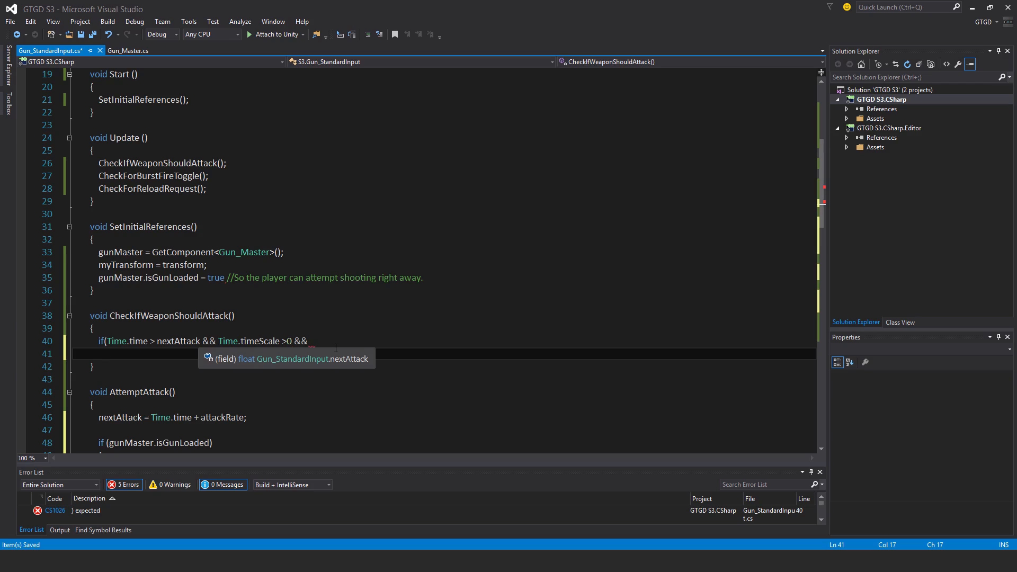
text(my)
Finish the condition with myTransform.root.CompareTag(GameManager_References._playerTag) and an empty body
key(Tab)
text(.)
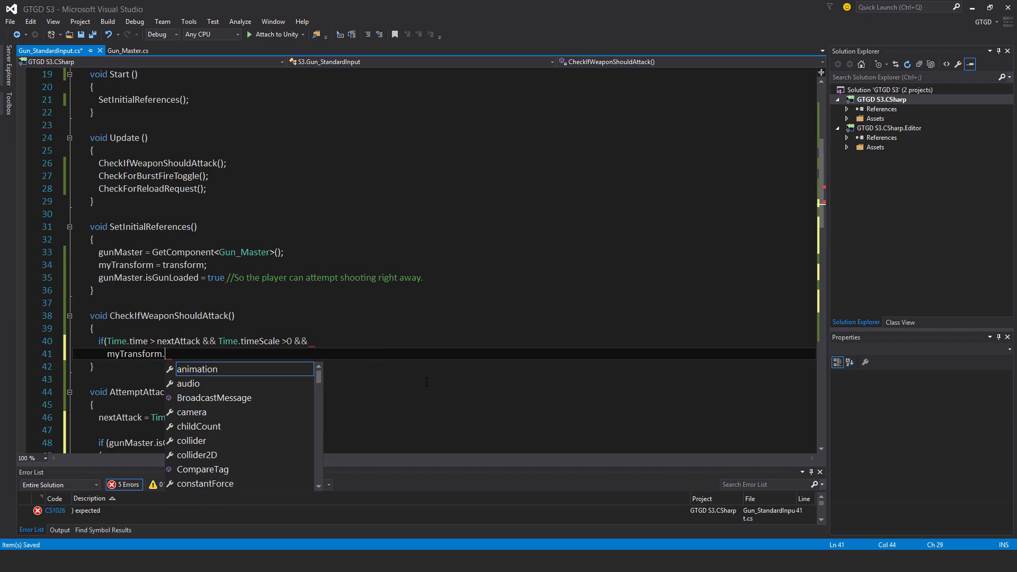
text(roo)
key(Tab)
text(.com)
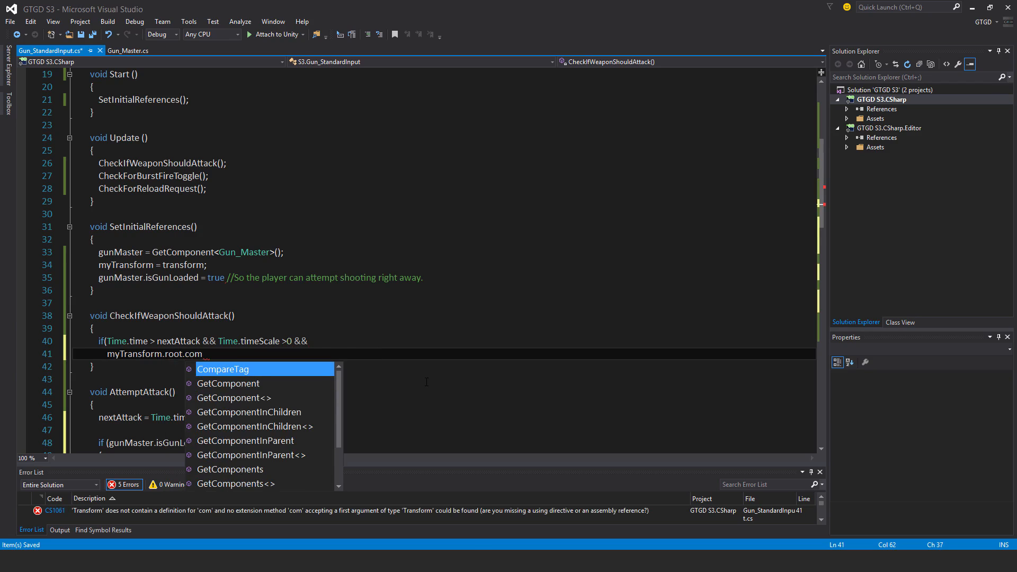
key(Tab)
text((refere)
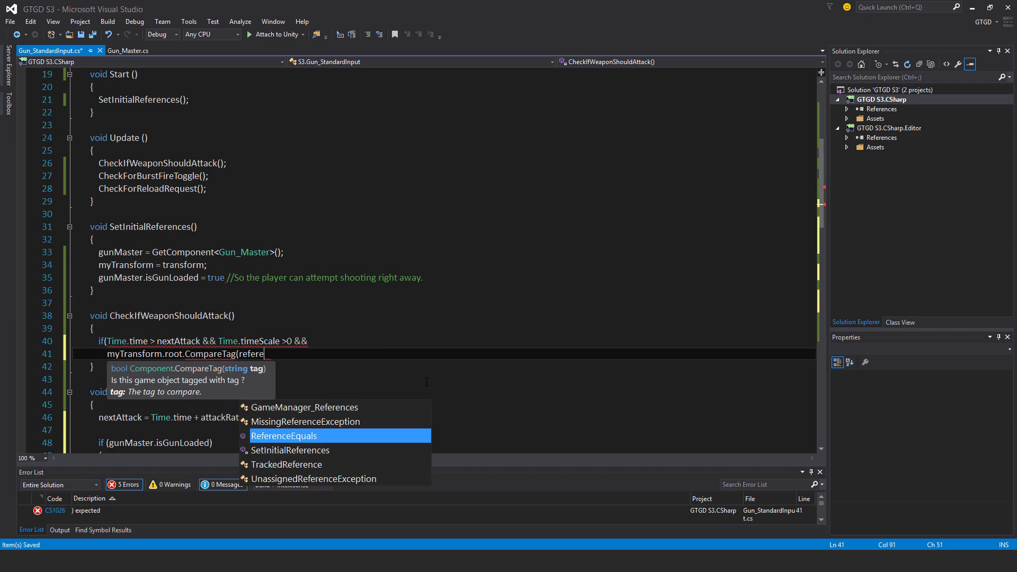
key(Down)
key(Tab)
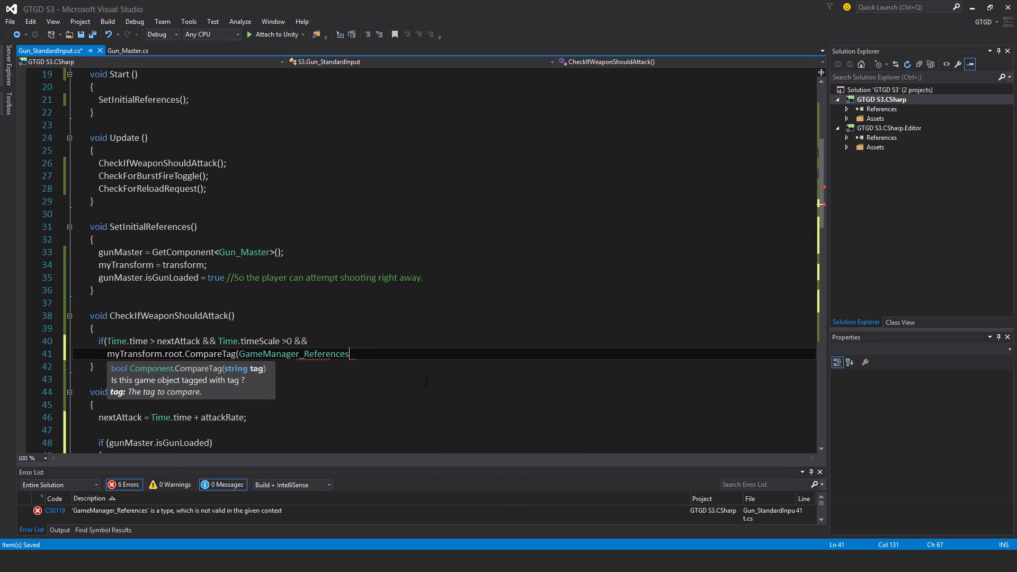
text(.pla)
key(Down)
key(Tab)
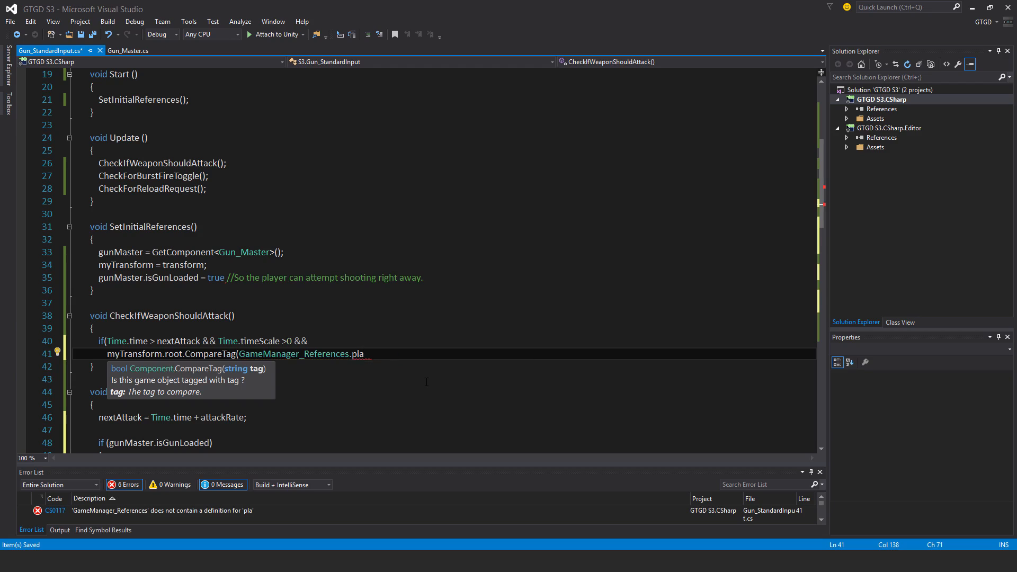
text())
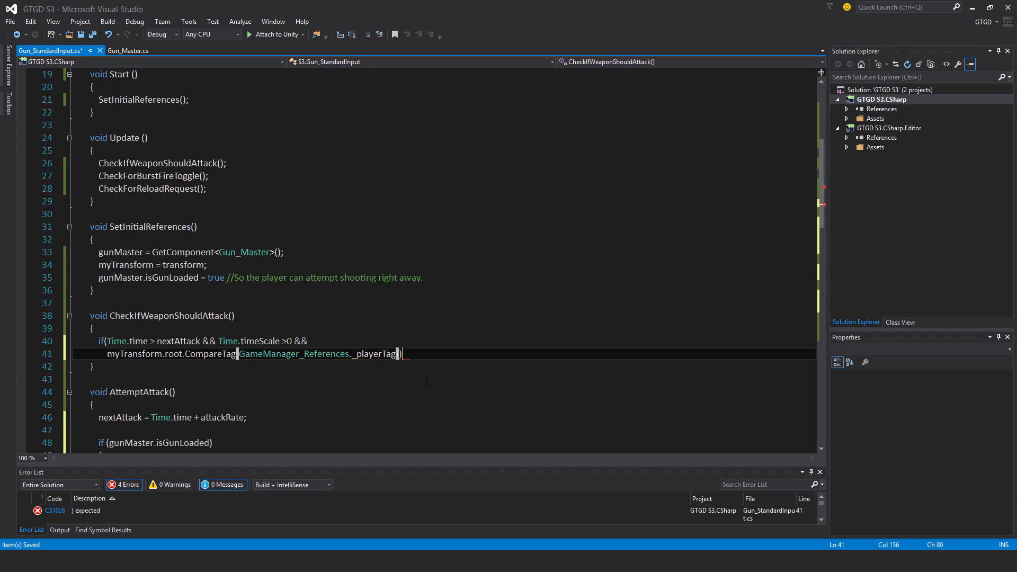
text())
key(Return)
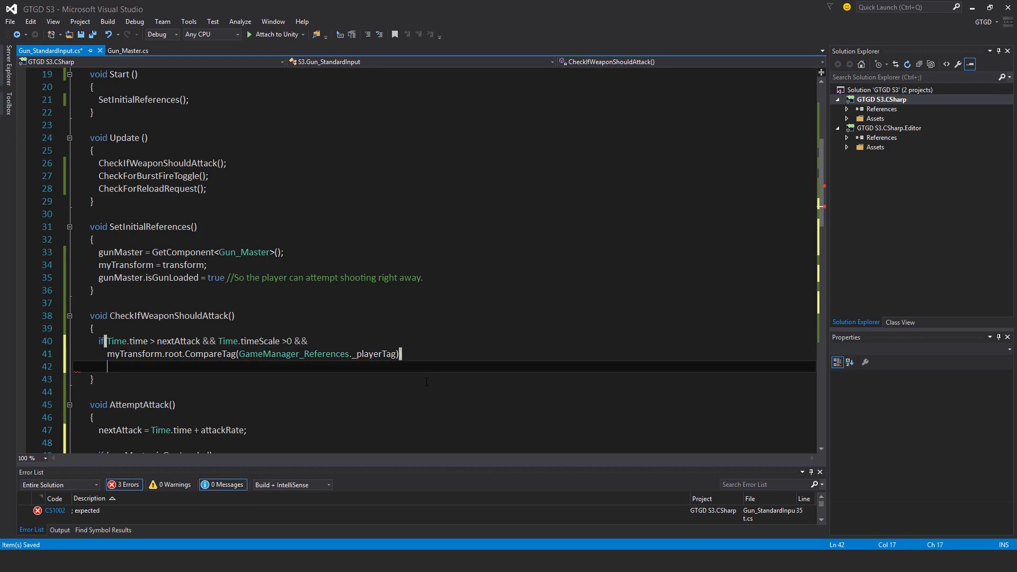
key(Return)
text({)
key(Return)
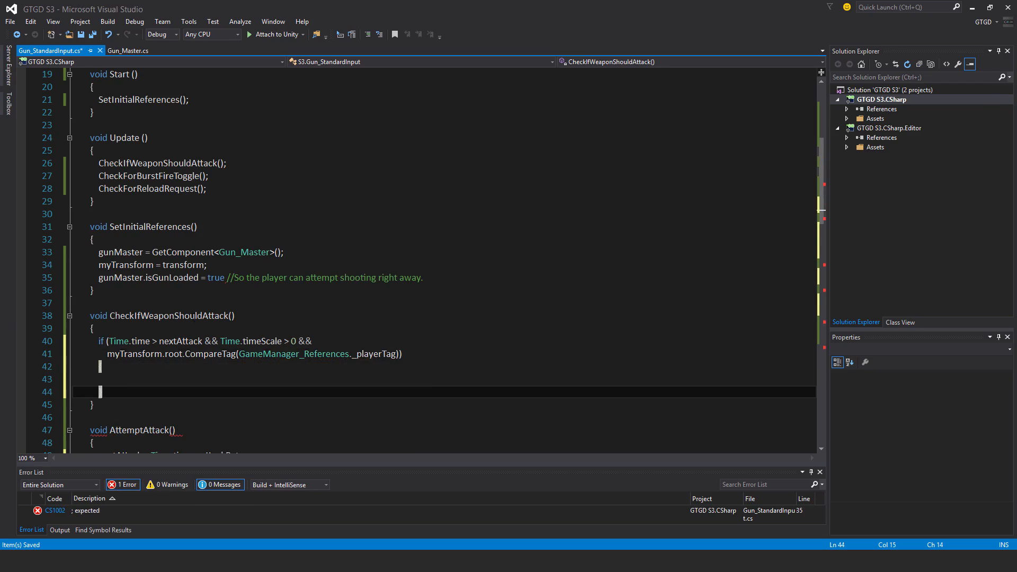
scroll(397, 318, down, 2)
Add a nested if (isAutomatic && !isBurstFireActive) block with empty braces
click(120, 302)
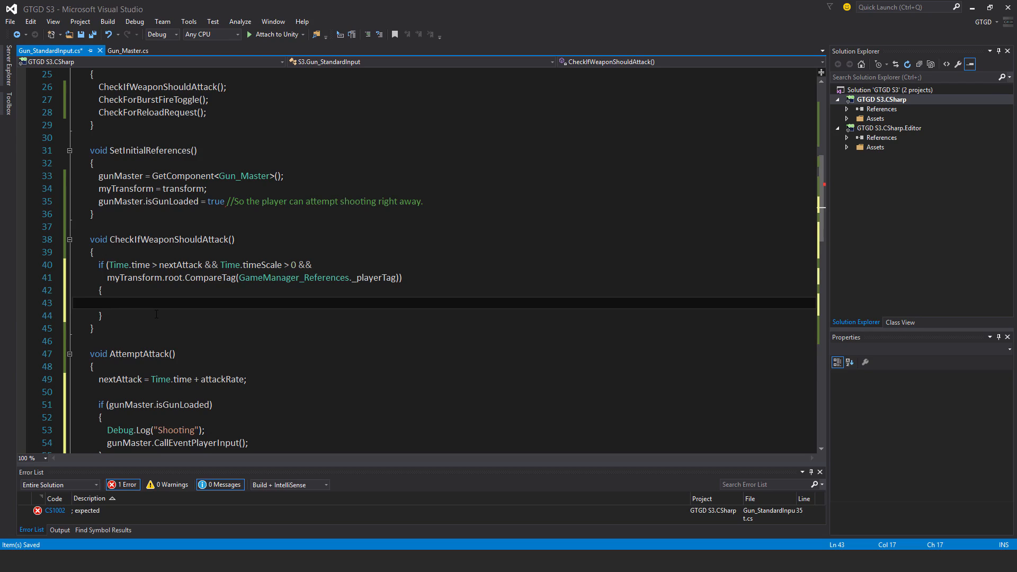
text(if(isa)
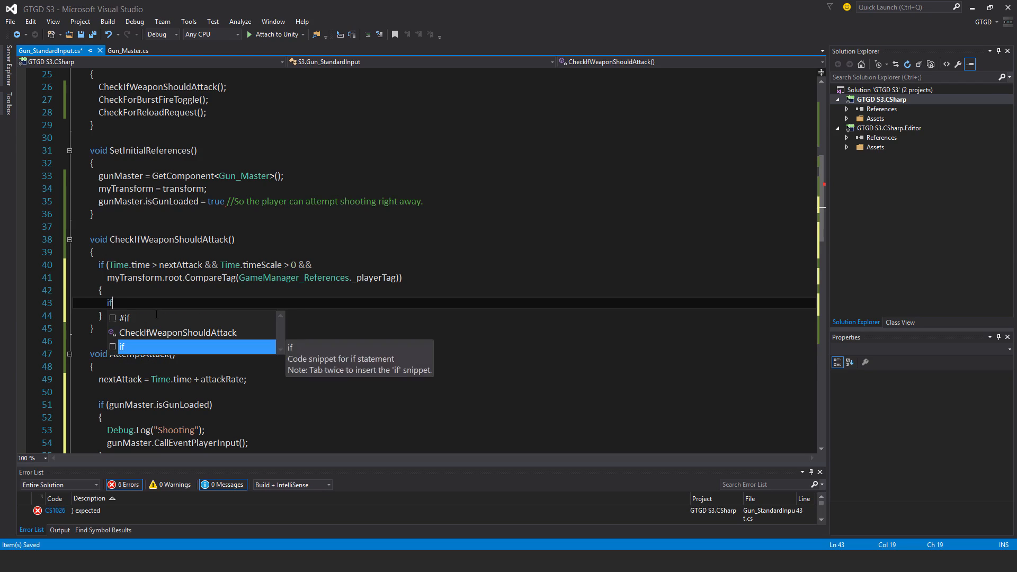
text(u)
key(Tab)
text(&& !is)
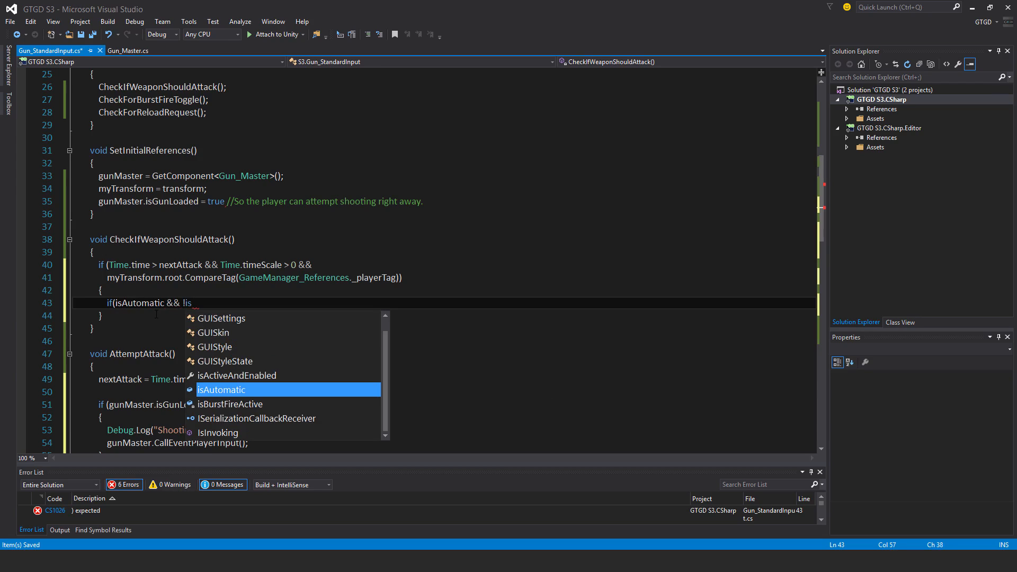
text(bu)
key(Tab)
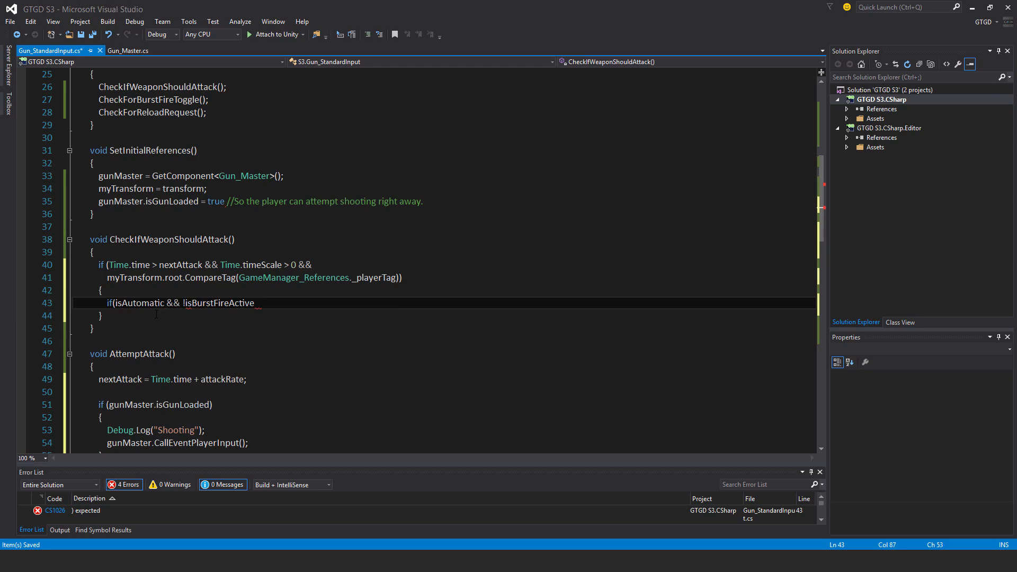
key(BackSpace)
text())
key(Return)
text({)
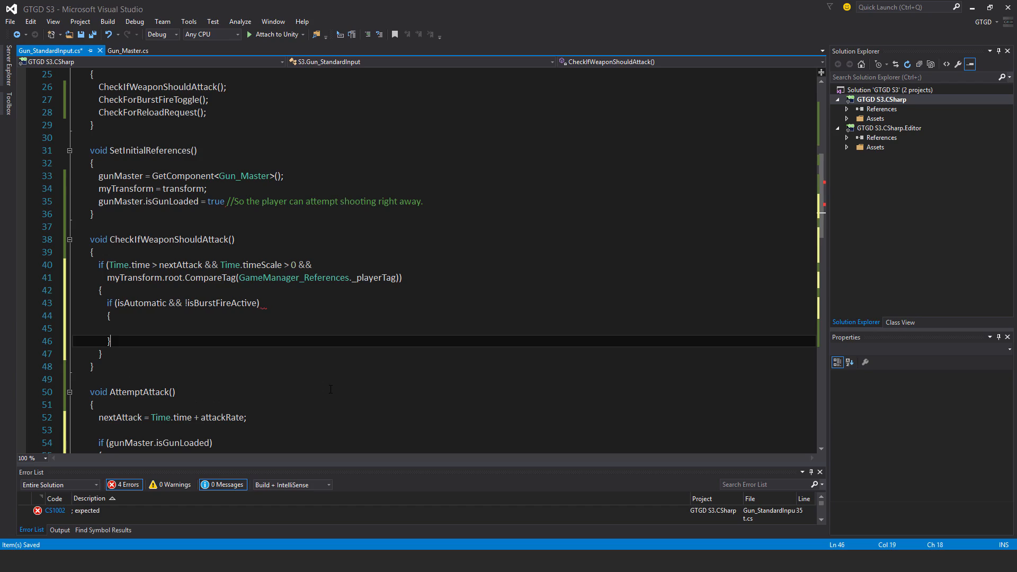
key(Return)
text(f(Input)
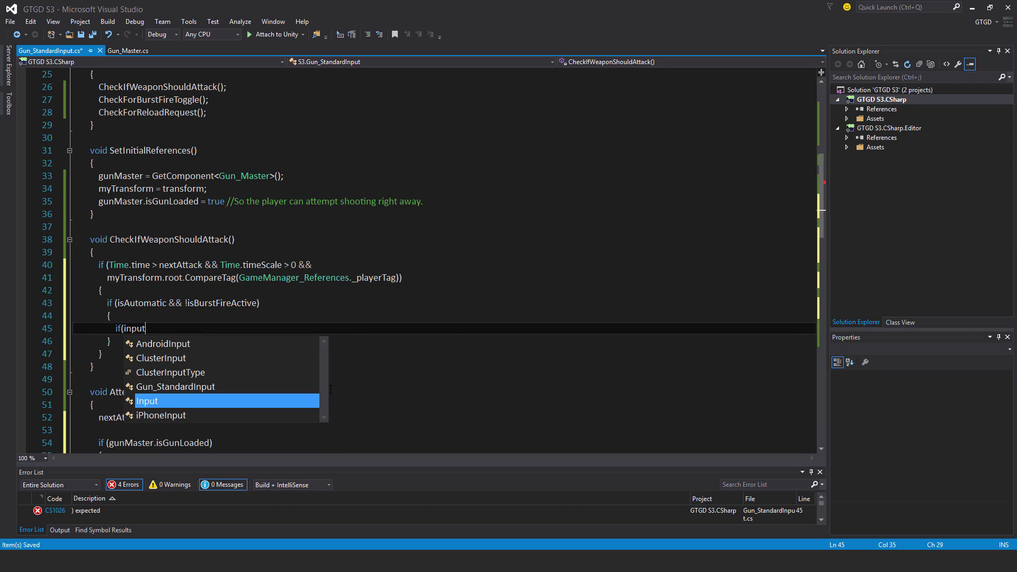
Inside it, add an Input.GetButton(attackButtonName) check with a tidied empty body
key(Tab)
text(.get)
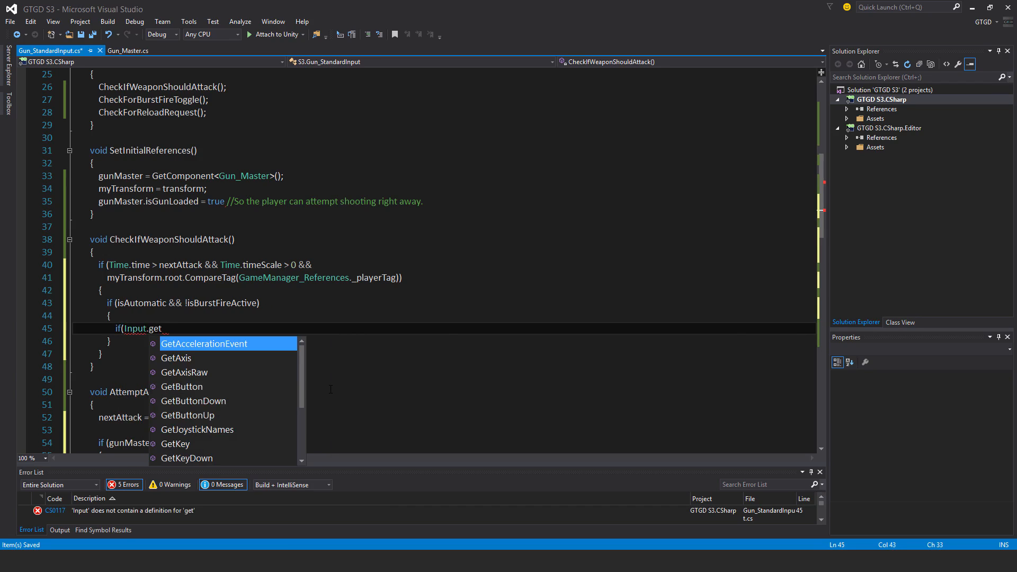
text(bu)
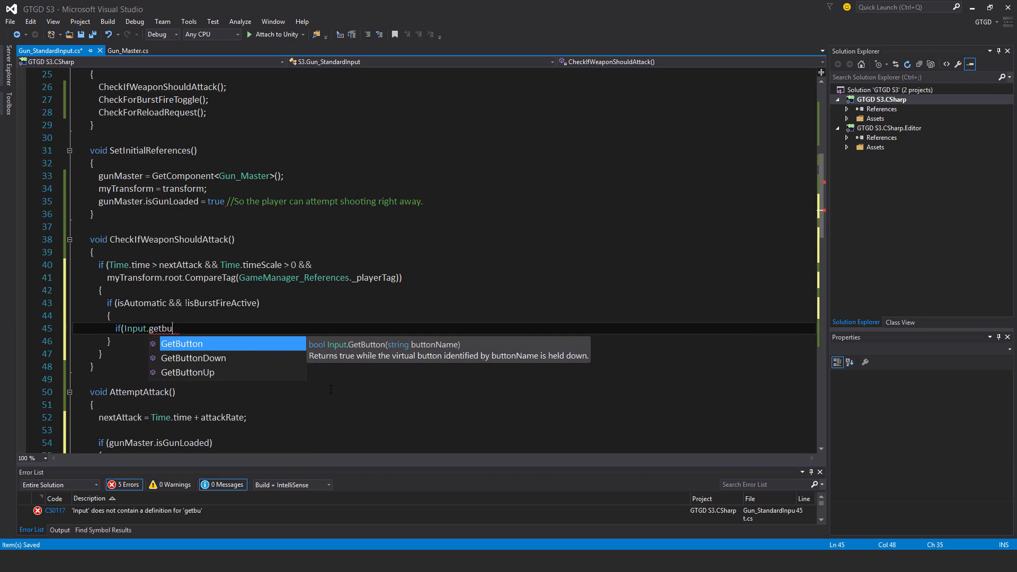
key(Tab)
text(()
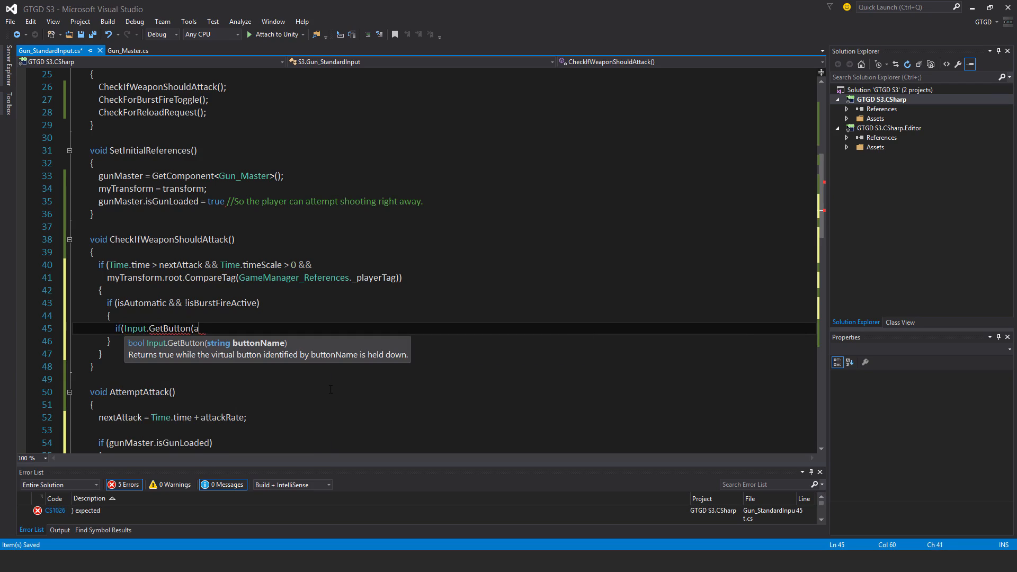
text(atta)
key(Tab)
text())
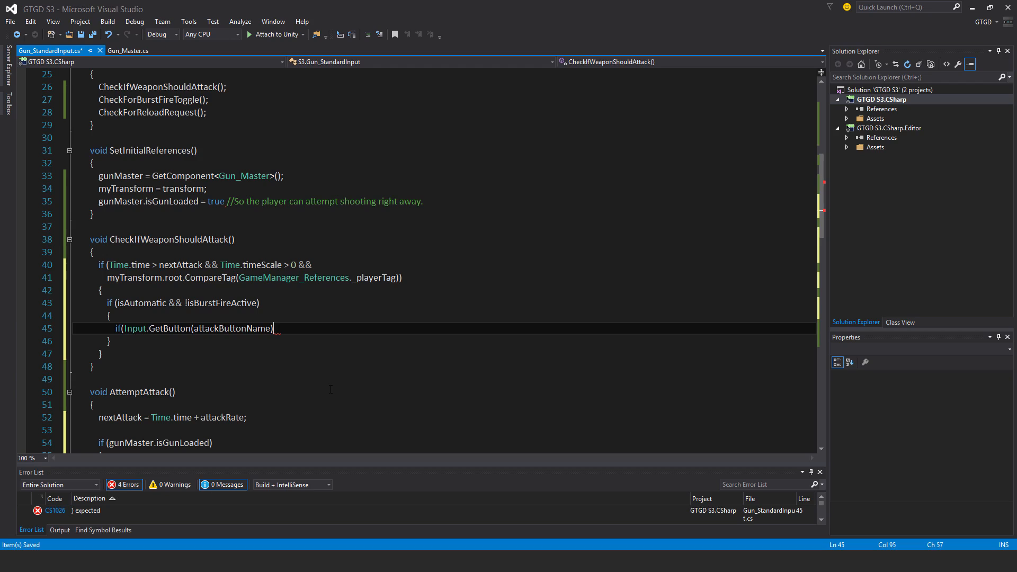
text( ;)
key(Return)
text({)
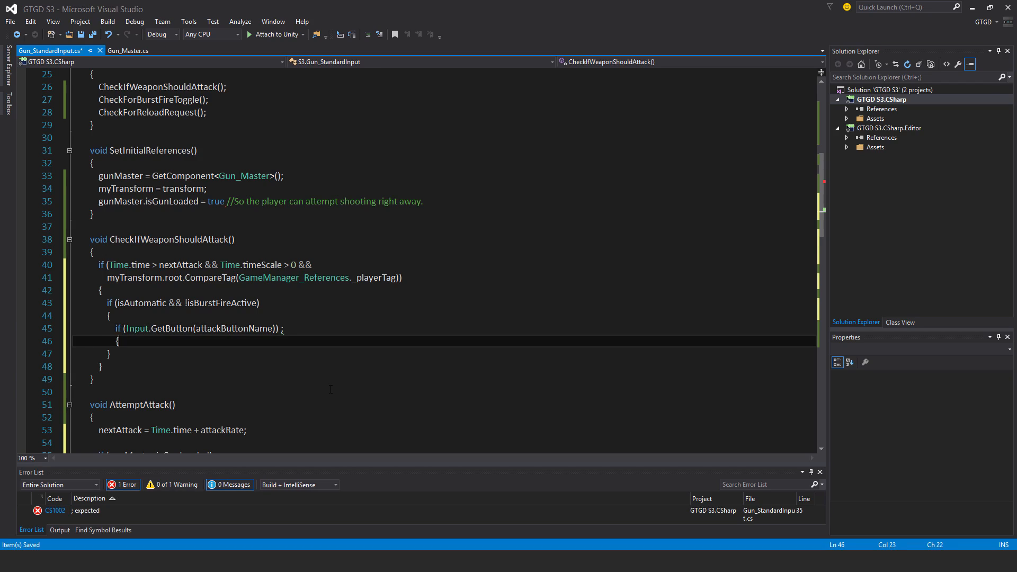
key(Return)
key(Return)
text(})
key(Up)
key(Up)
key(Up)
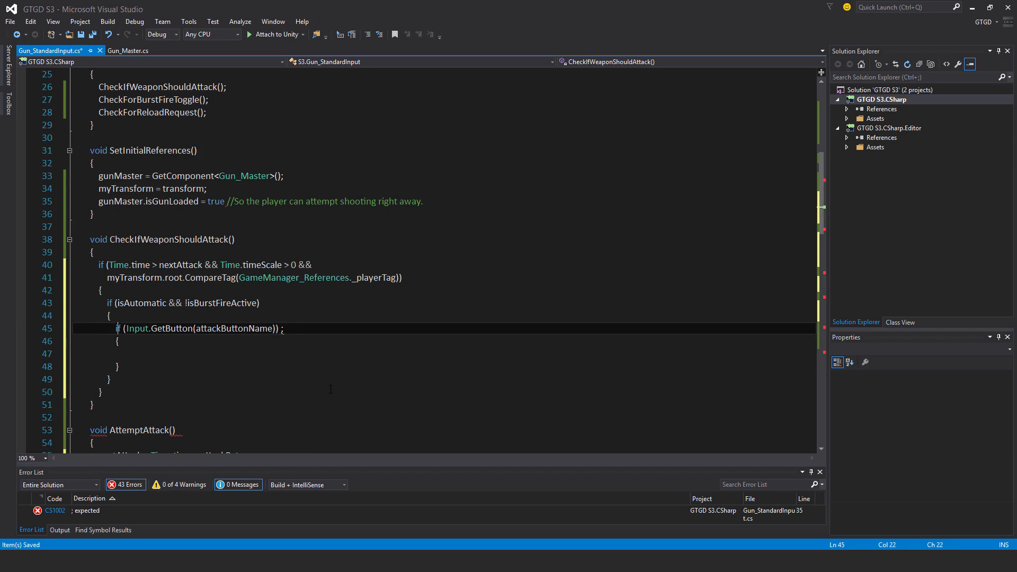
key(End)
key(BackSpace)
key(BackSpace)
key(Down)
key(Down)
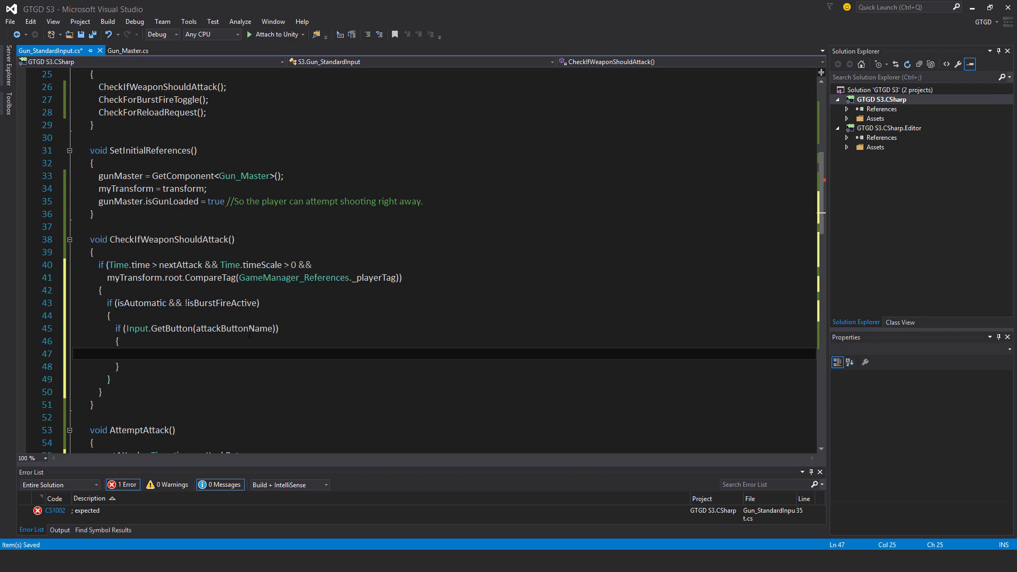
text(deb)
Make the held-button body log "Full Auto" and call AttemptAttack()
key(Tab)
text(>)
key(BackSpace)
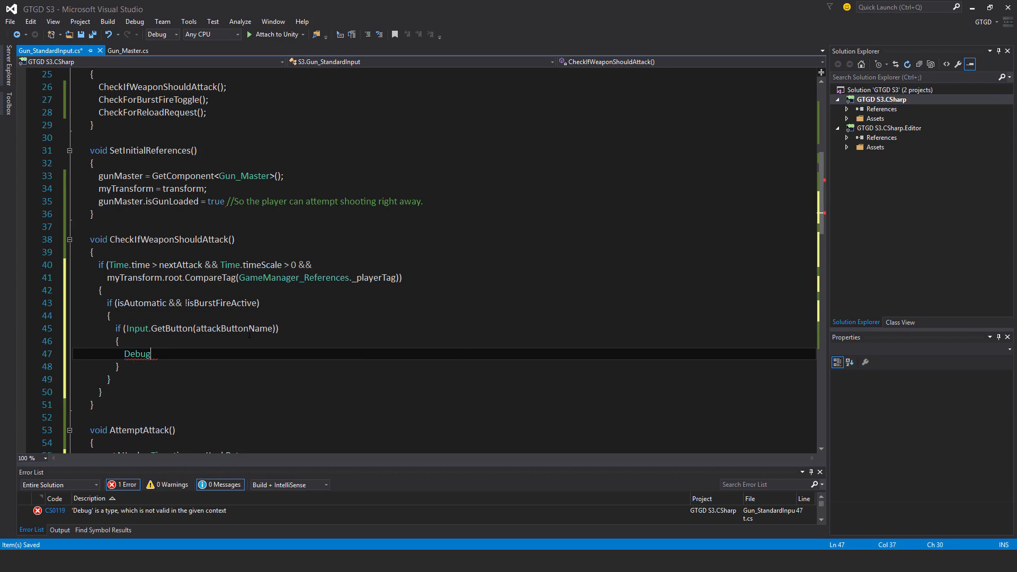
text(.L)
key(Tab)
text(()
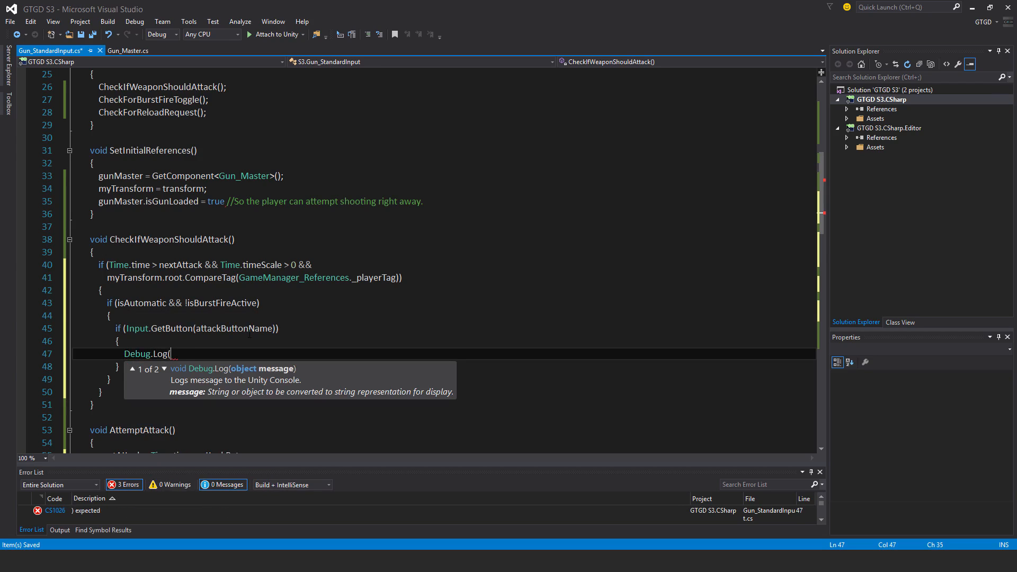
text("Full Auto")
text())
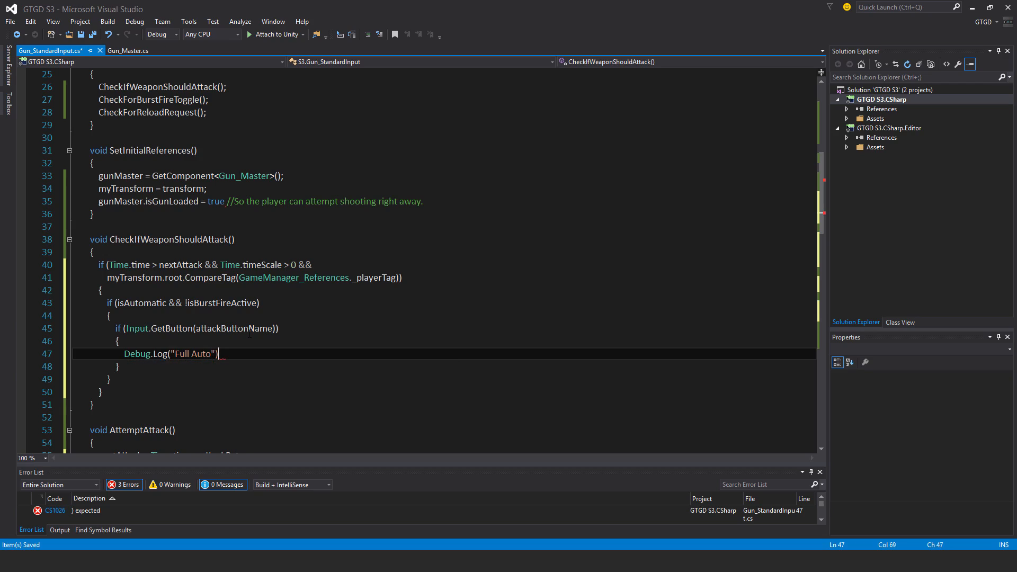
text(;)
key(Return)
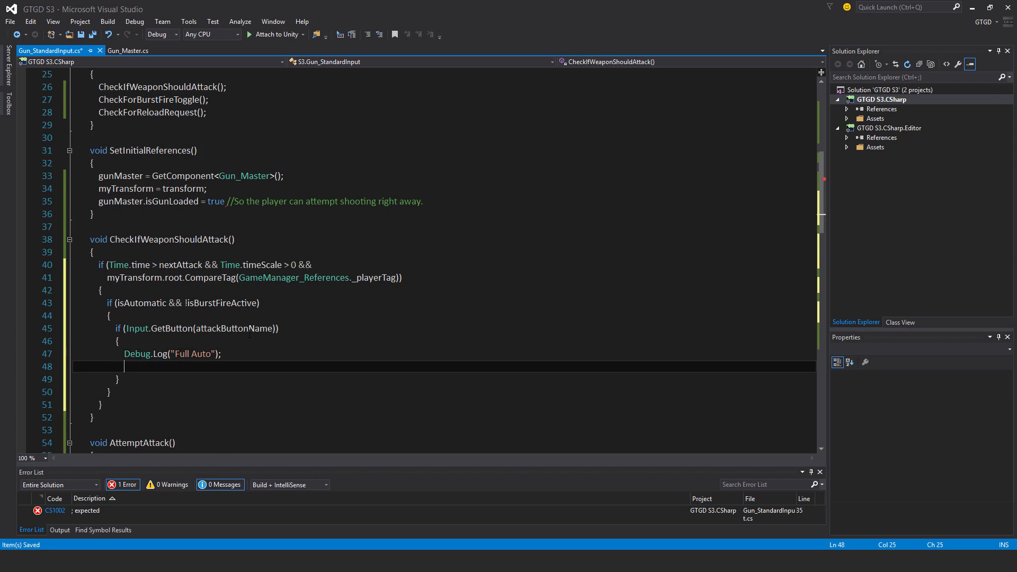
scroll(429, 262, down, 1)
text(att)
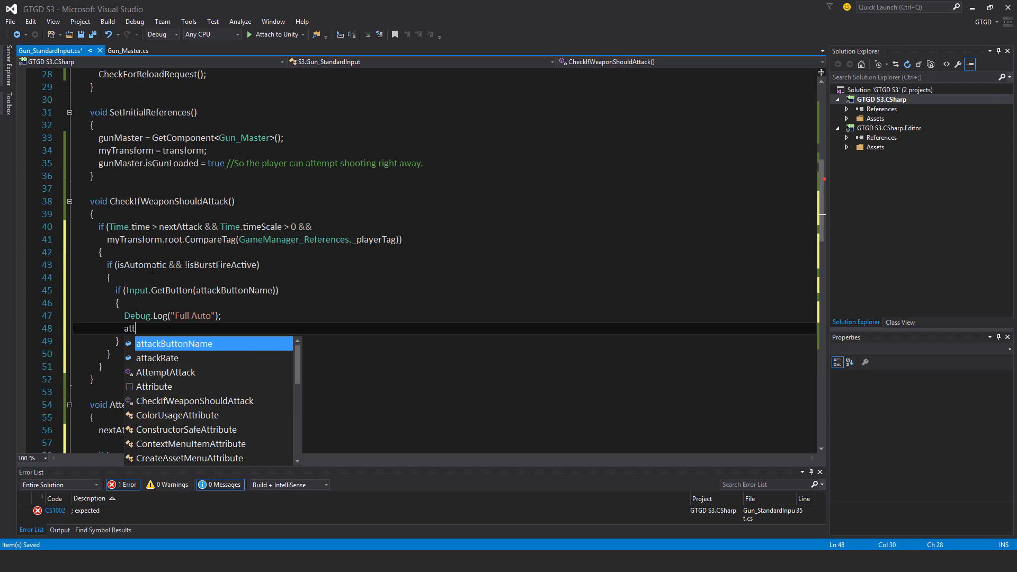
text(e)
key(Tab)
text(();)
key(Down)
key(Down)
scroll(246, 239, down, 1)
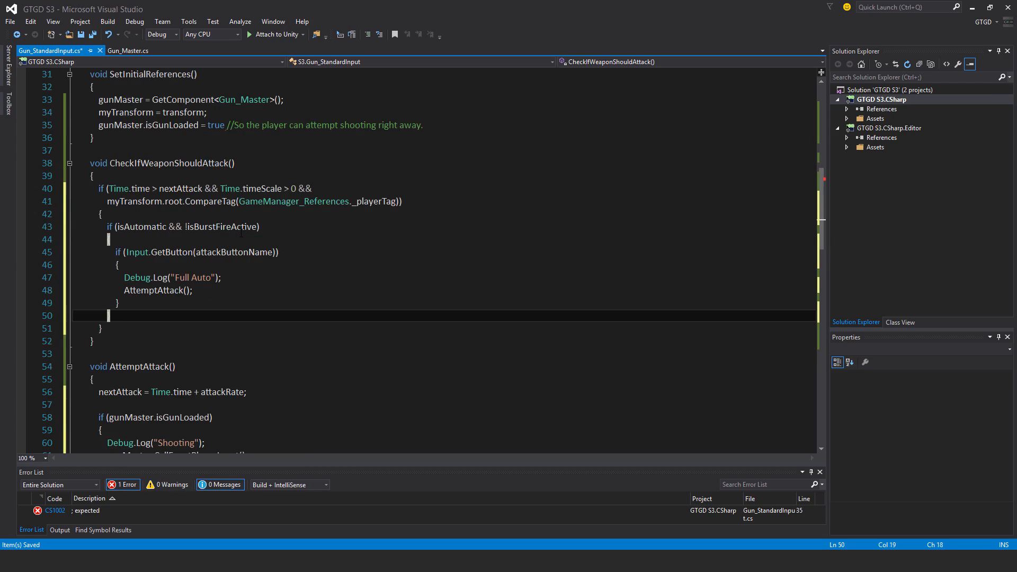
Add an else-if branch for isAutomatic && isBurstFireActive with an empty block
key(Return)
key(Return)
text(else)
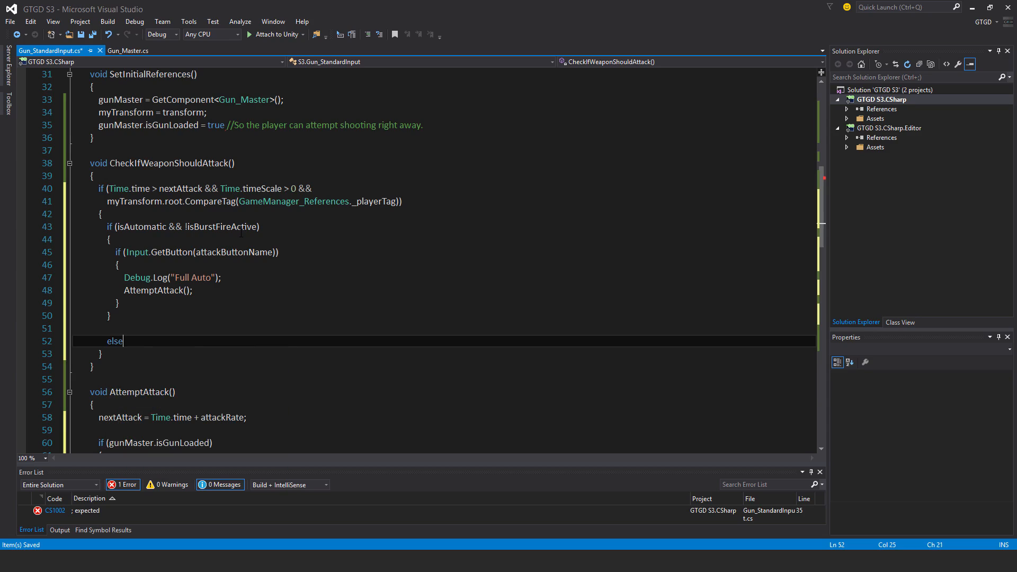
text( if)
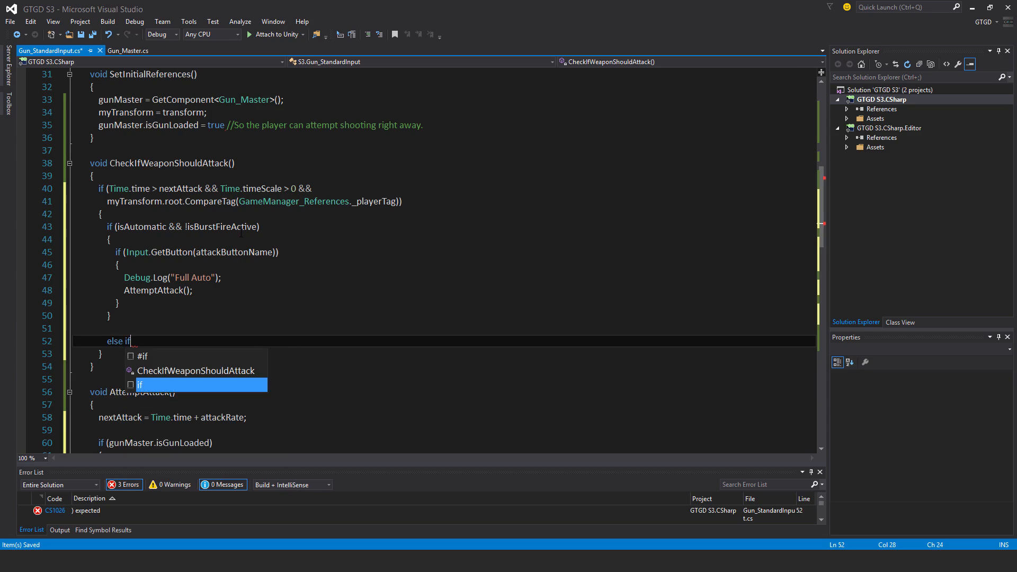
text(isAuto)
key(Tab)
text(&& isb)
key(Tab)
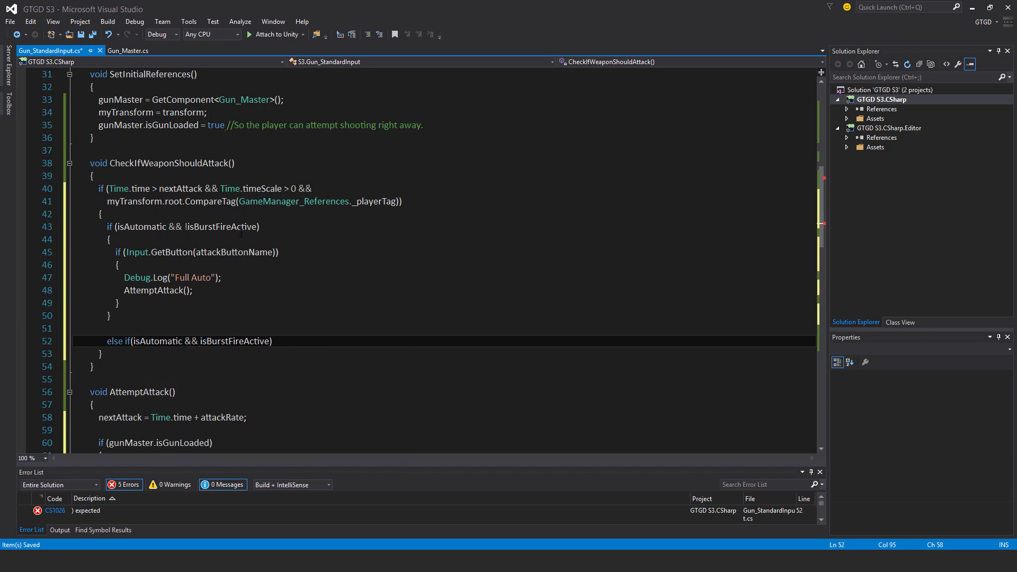
text())
key(Return)
text({)
key(Return)
text(})
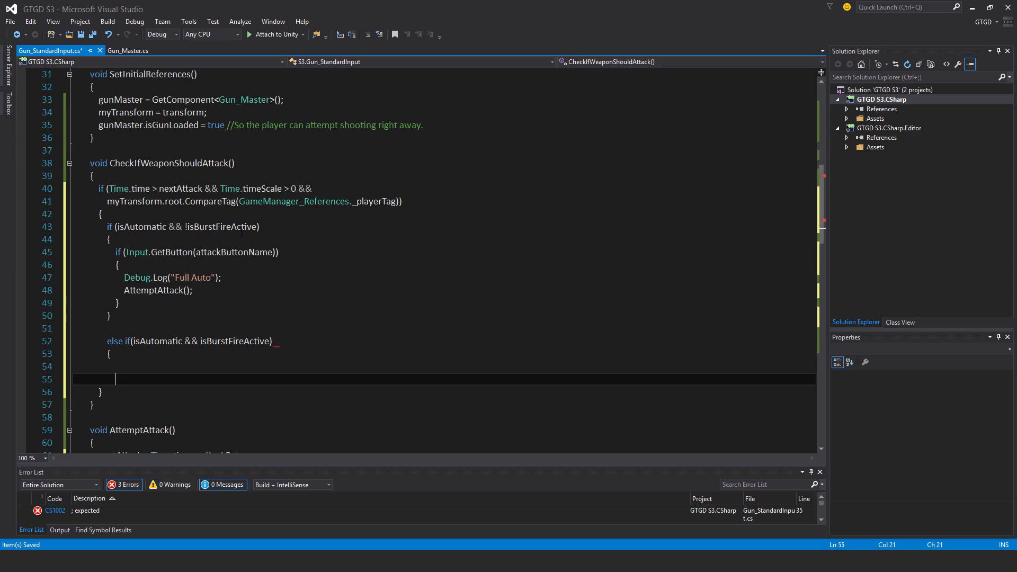
key(Up)
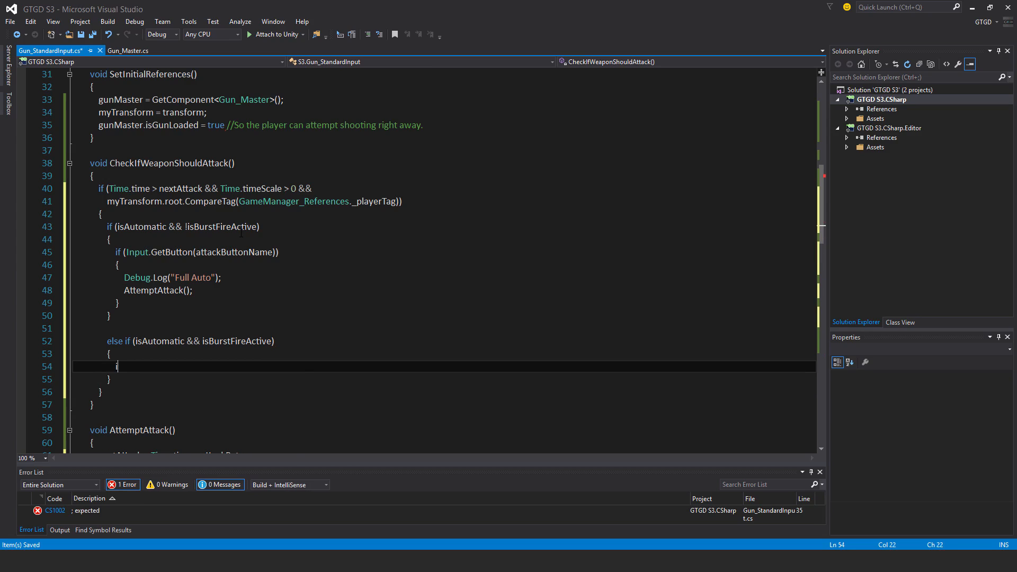
text(f(input.get)
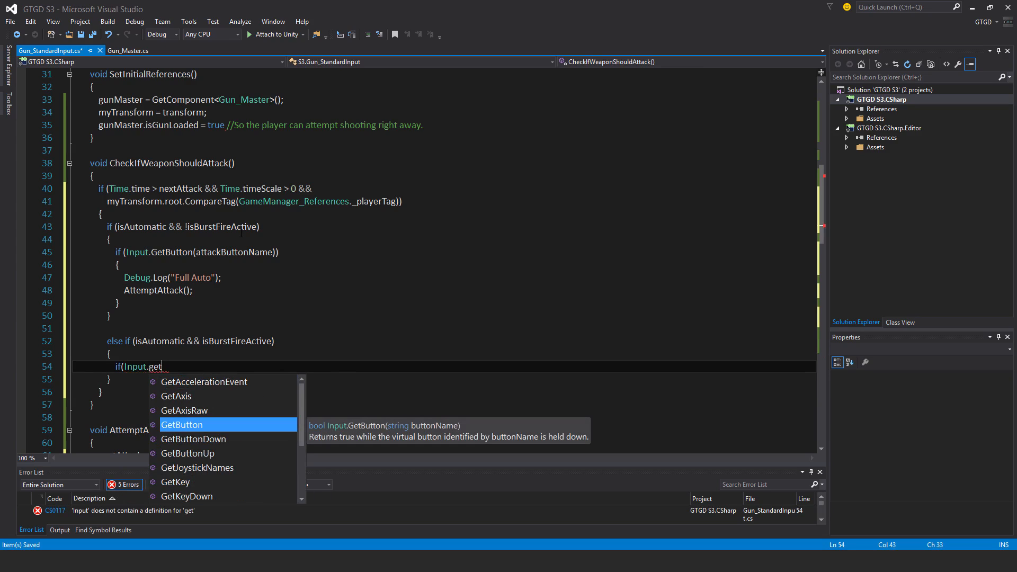
Inside it, add an Input.GetButtonDown(attackButtonName) check
key(Down)
key(Tab)
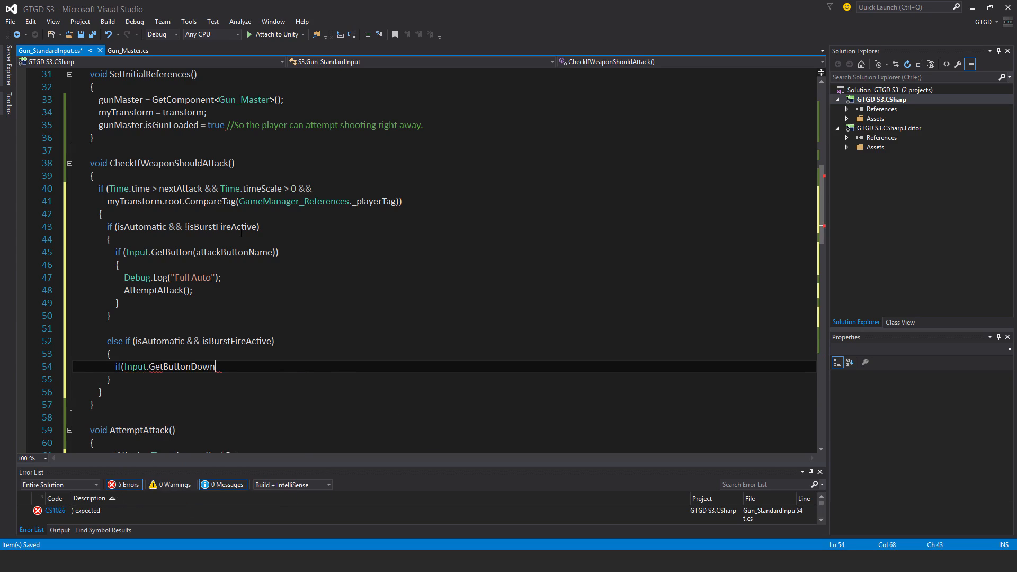
text(()
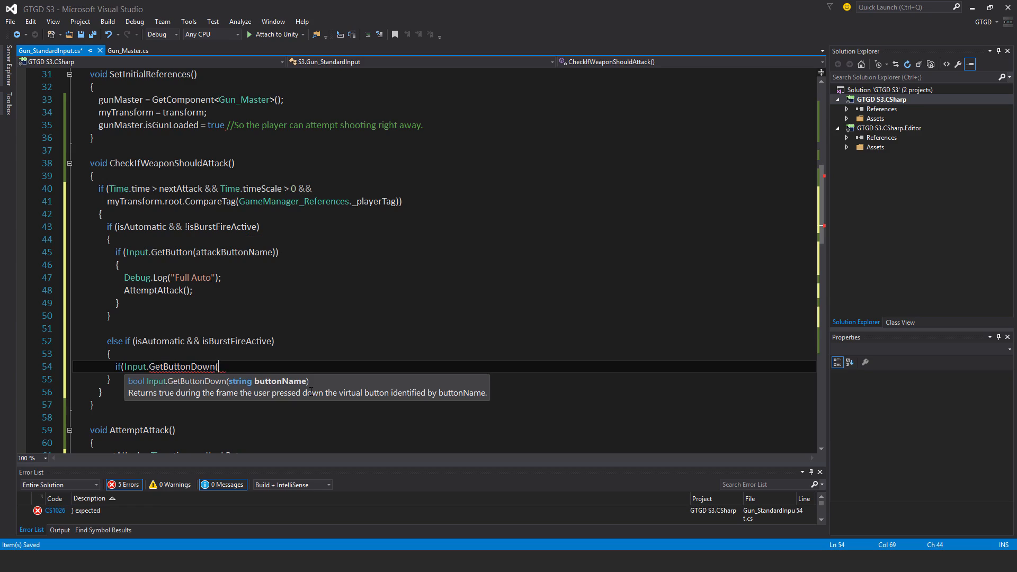
text(atta)
key(Tab)
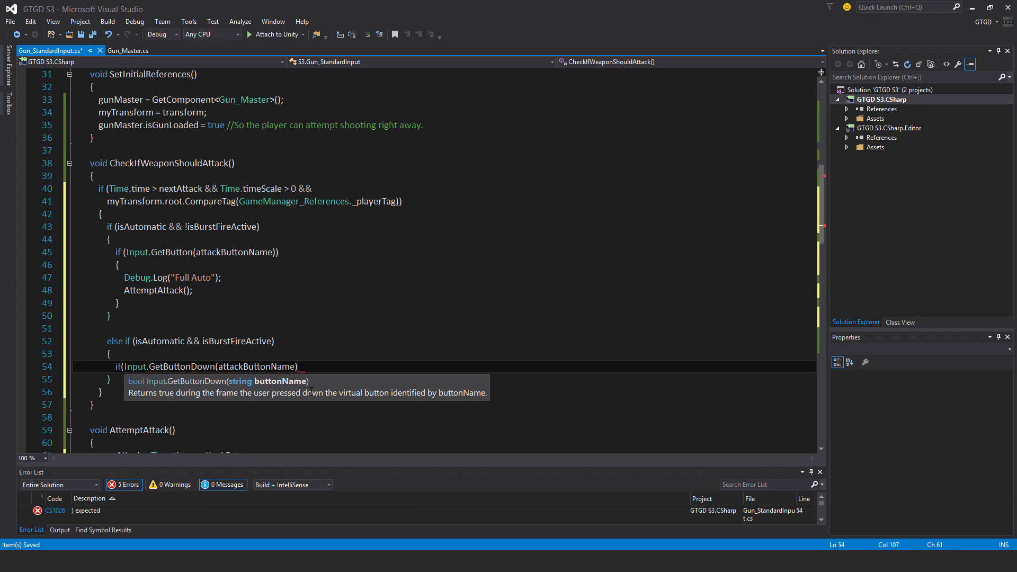
text()))
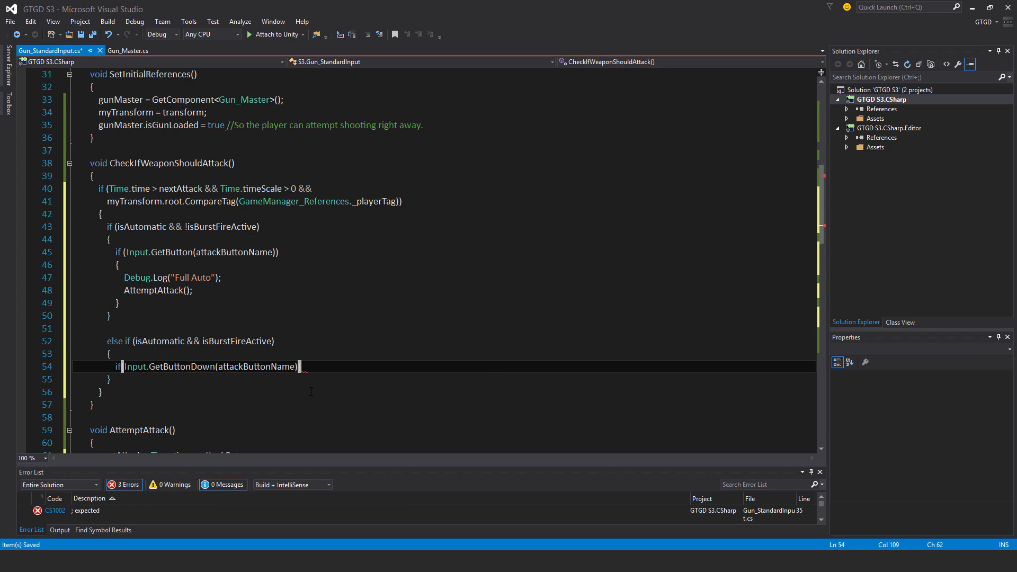
key(Return)
key(Return)
key(Return)
scroll(433, 262, down, 1)
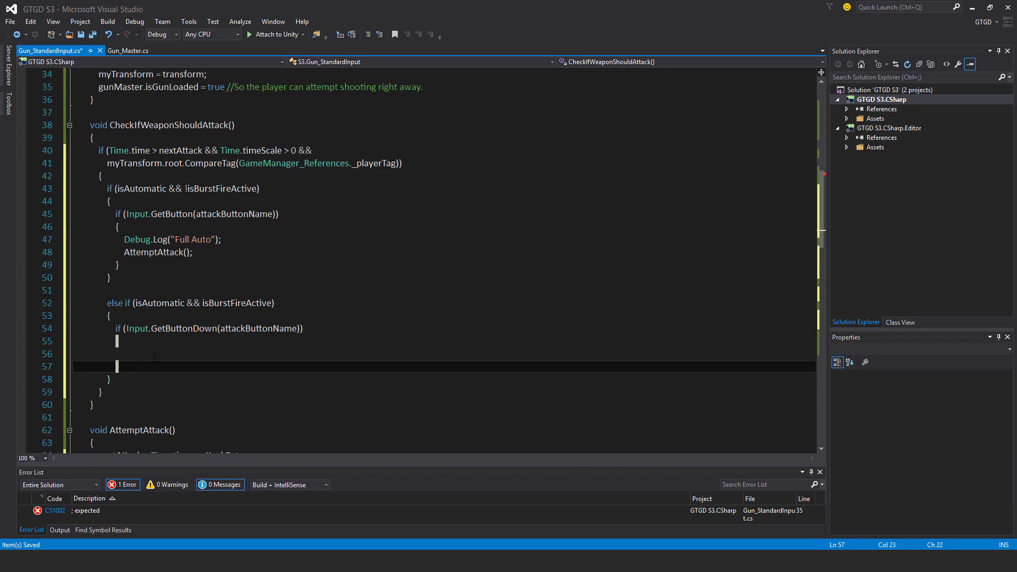
key(Up)
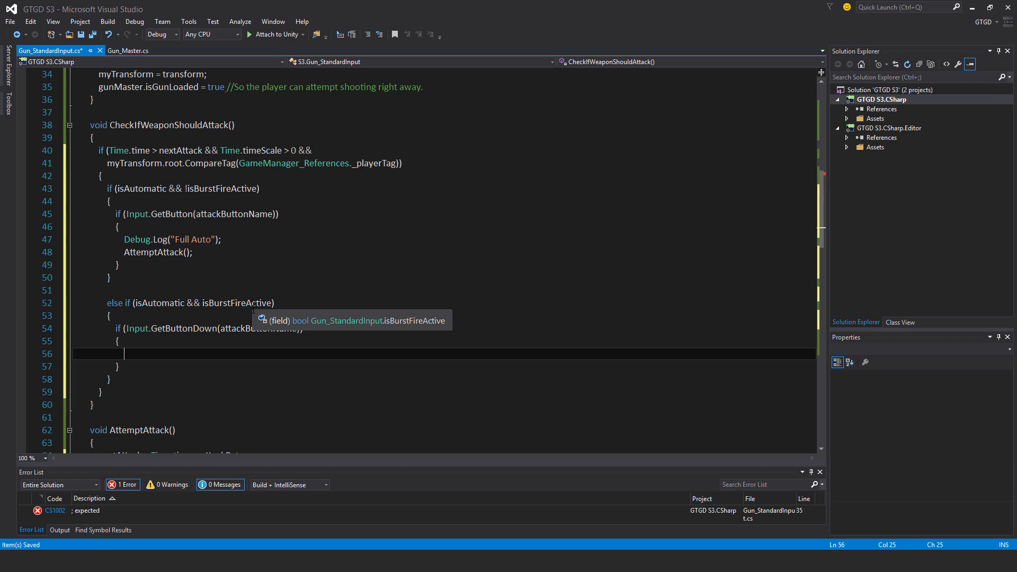
text(Debug)
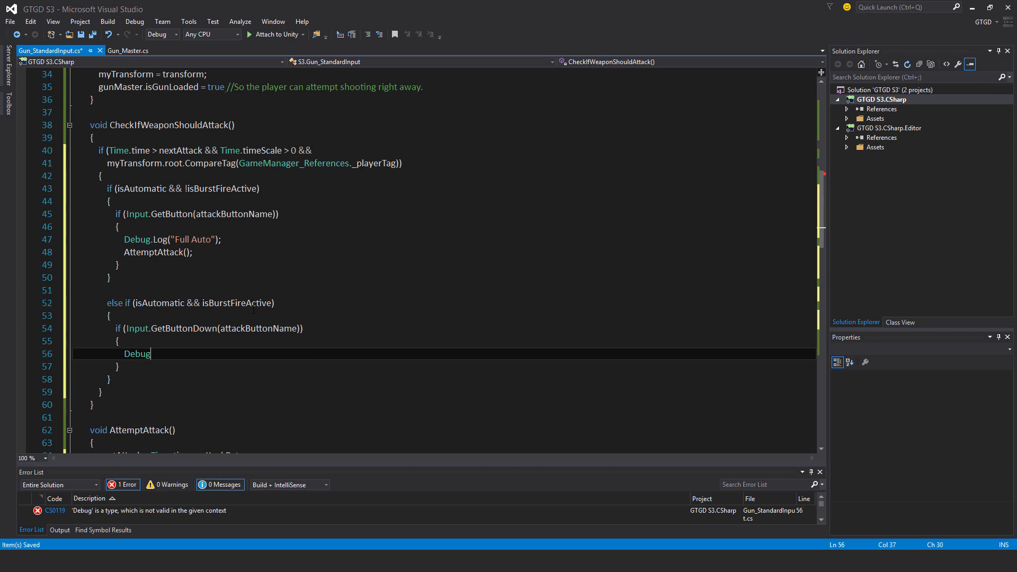
text(.Log()
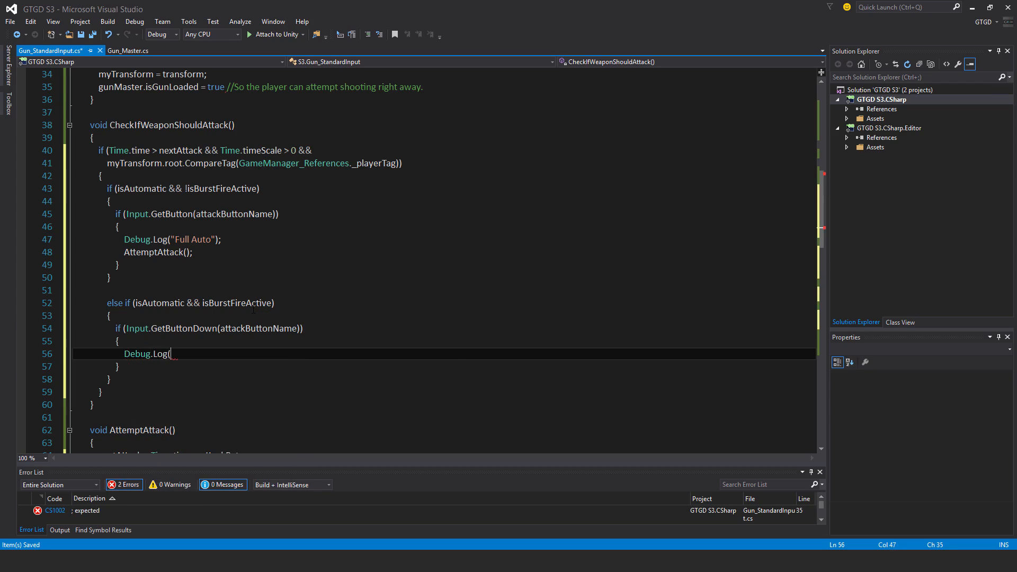
text(")
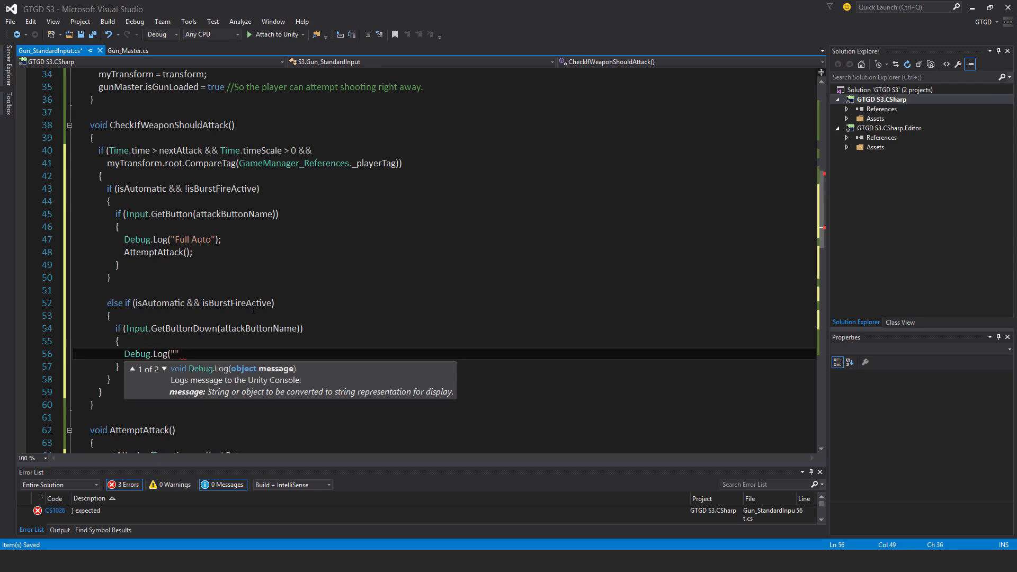
text(Burs)
Make the press body log "Burst" and call StartCoroutine(RunBurstFire()), leaving room below
key(BackSpace)
key(BackSpace)
text(rst");)
key(Return)
text(start)
key(Down)
key(Tab)
text(RunBurst)
key(Tab)
text(());)
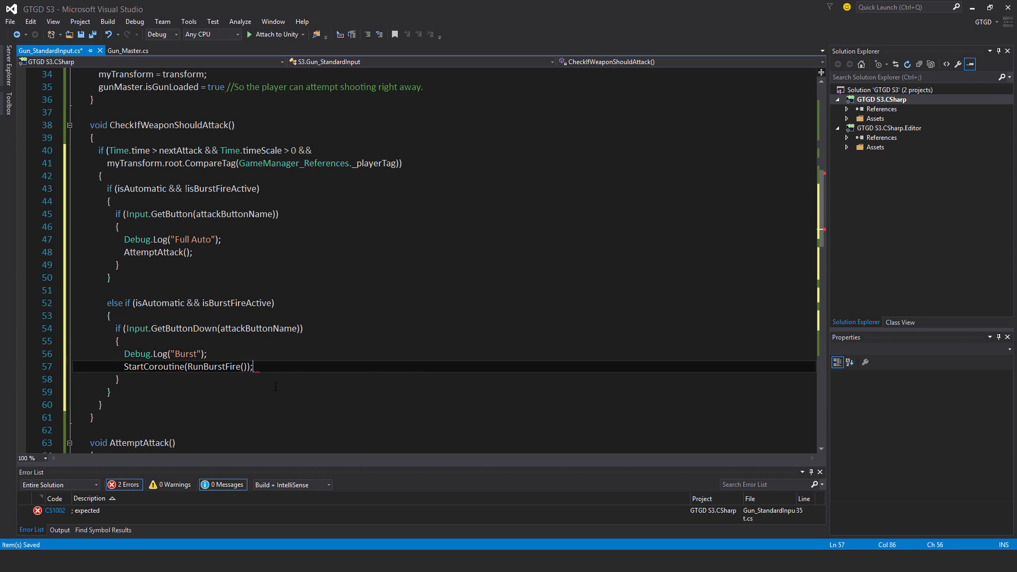
key(Down)
key(Down)
key(Return)
key(Return)
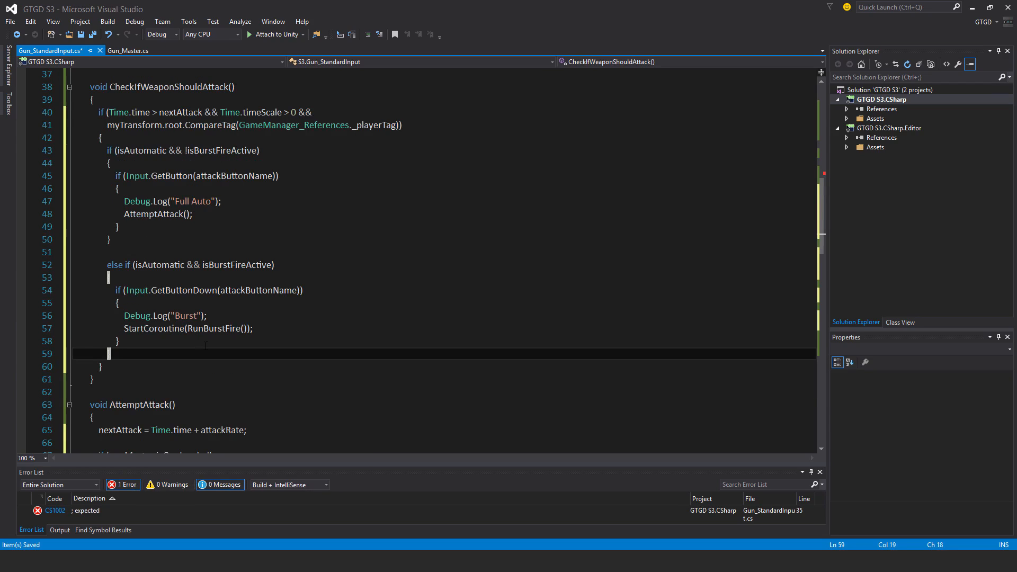
text(else )
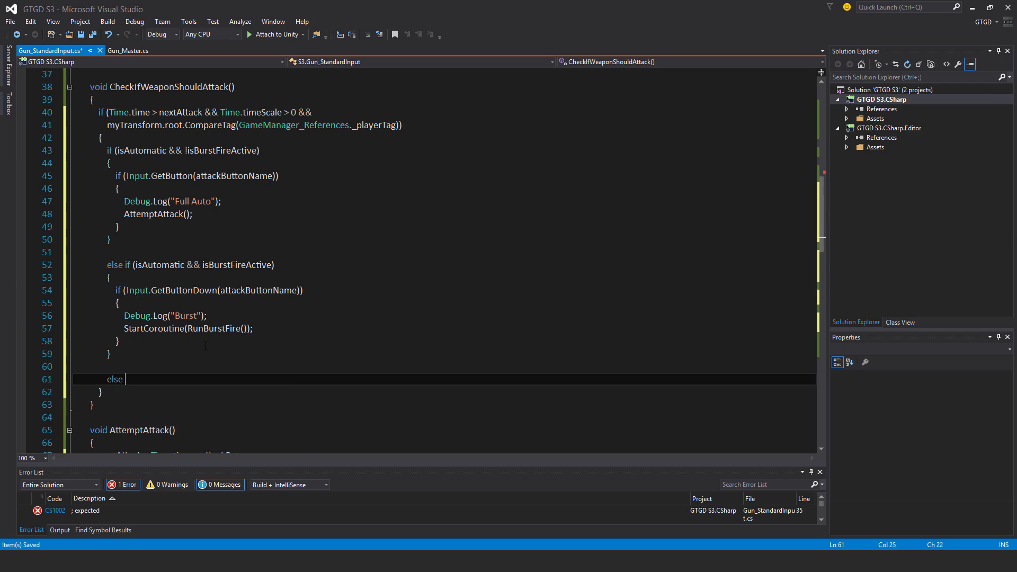
text(if(!)
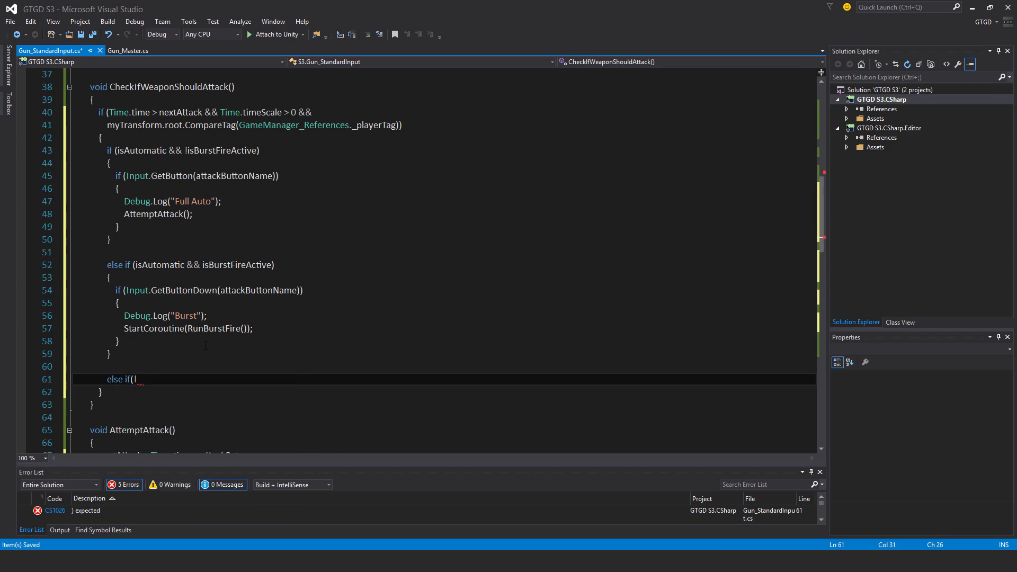
text(isAu)
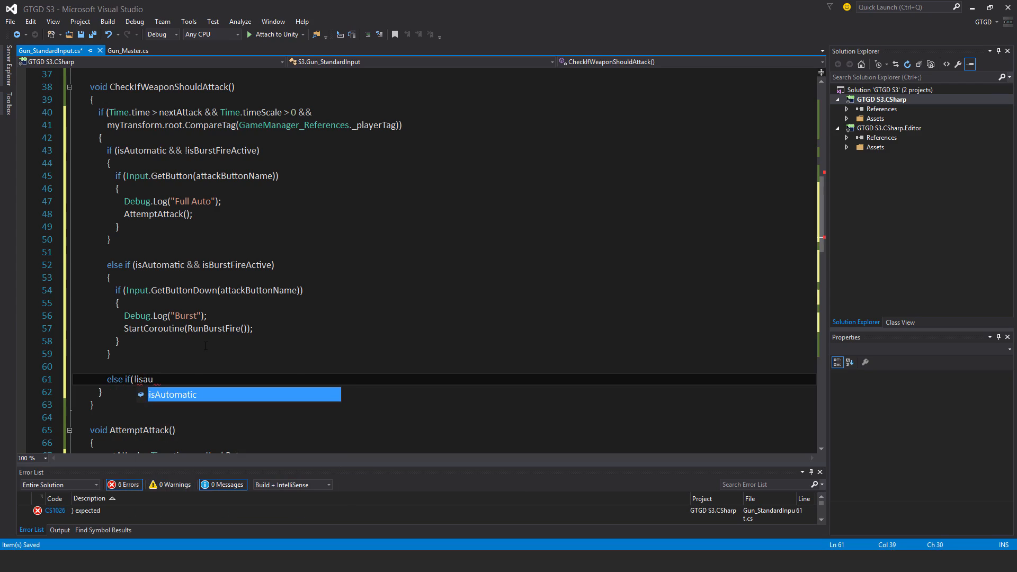
Add an else if (!isAutomatic) branch with an empty block
key(Tab)
key(Return)
text())
key(Return)
text({)
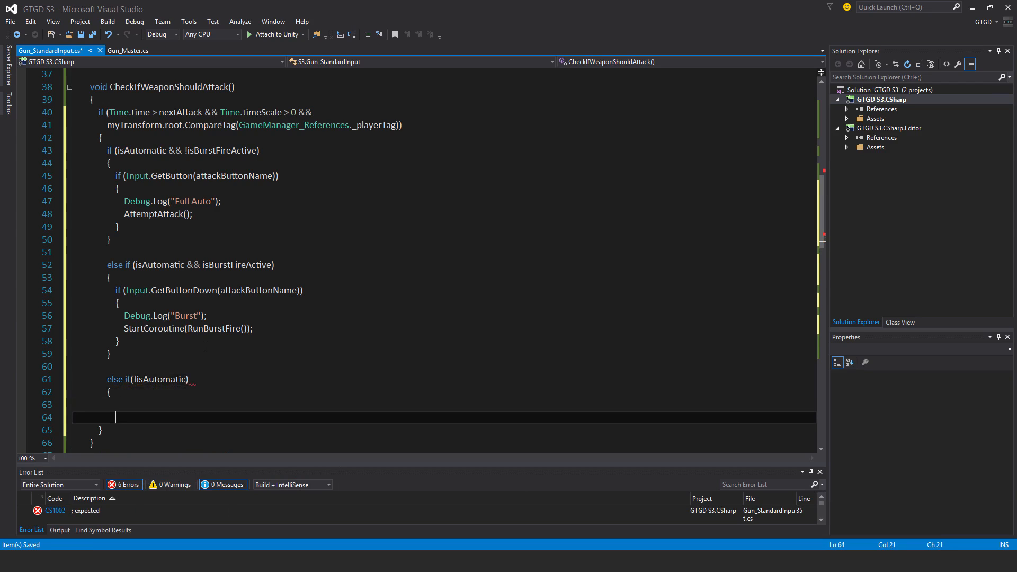
key(Return)
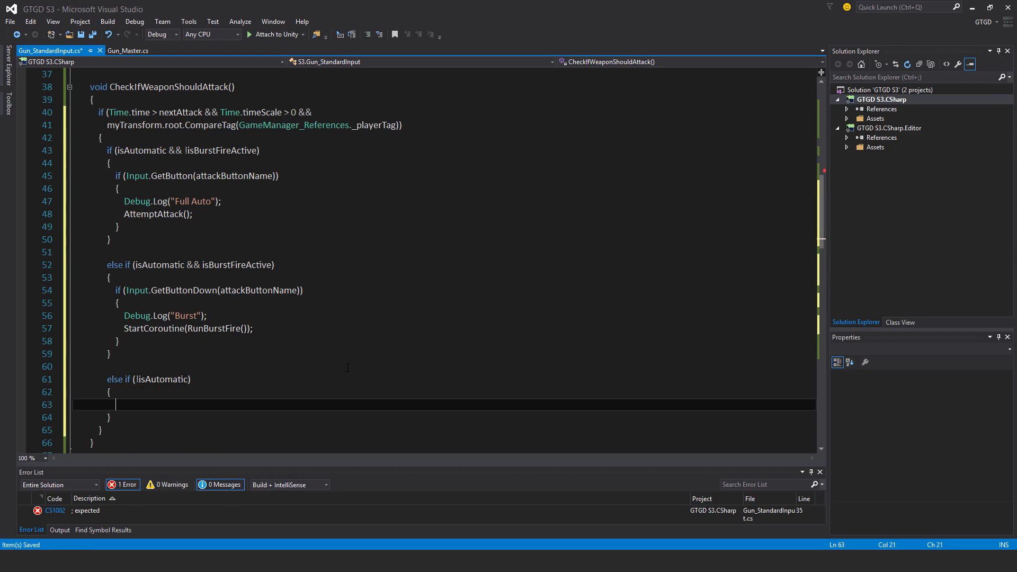
text(if(inn)
Inside it, call AttemptAttack() when Input.GetButtonDown(attackButtonName) is pressed
key(BackSpace)
text(put.g)
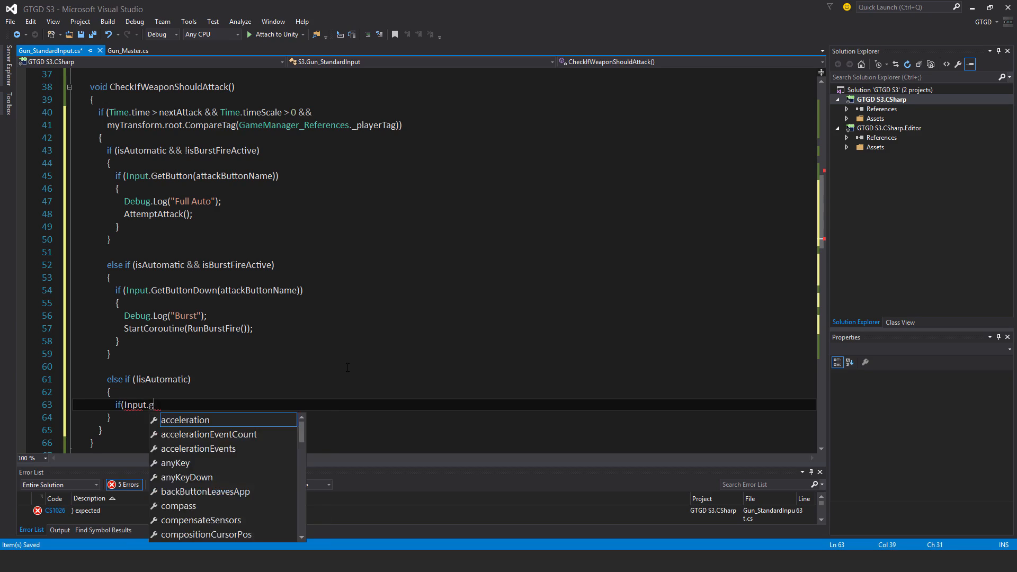
text(etbu)
key(Down)
text(()
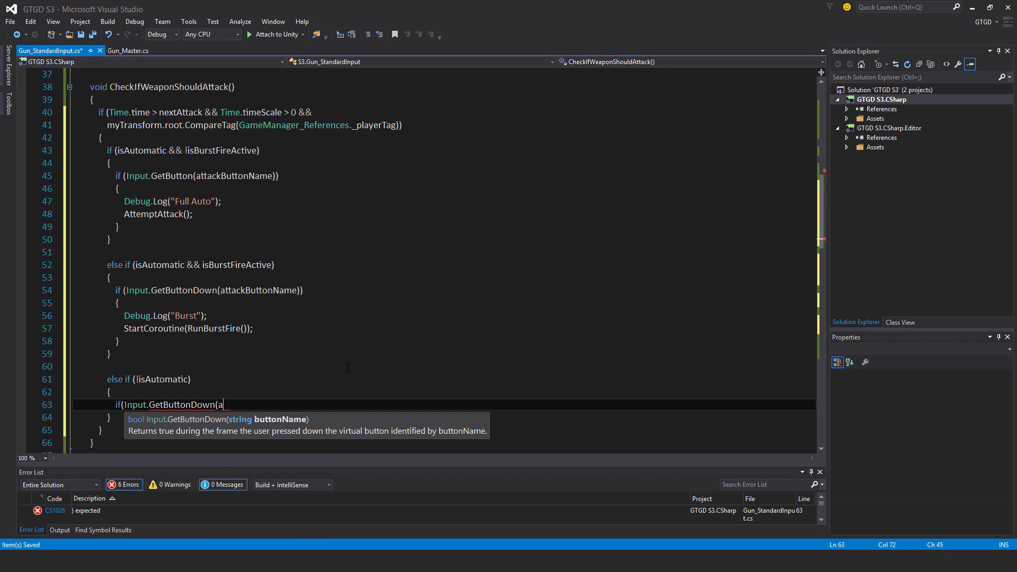
text(atta)
key(Tab)
text())
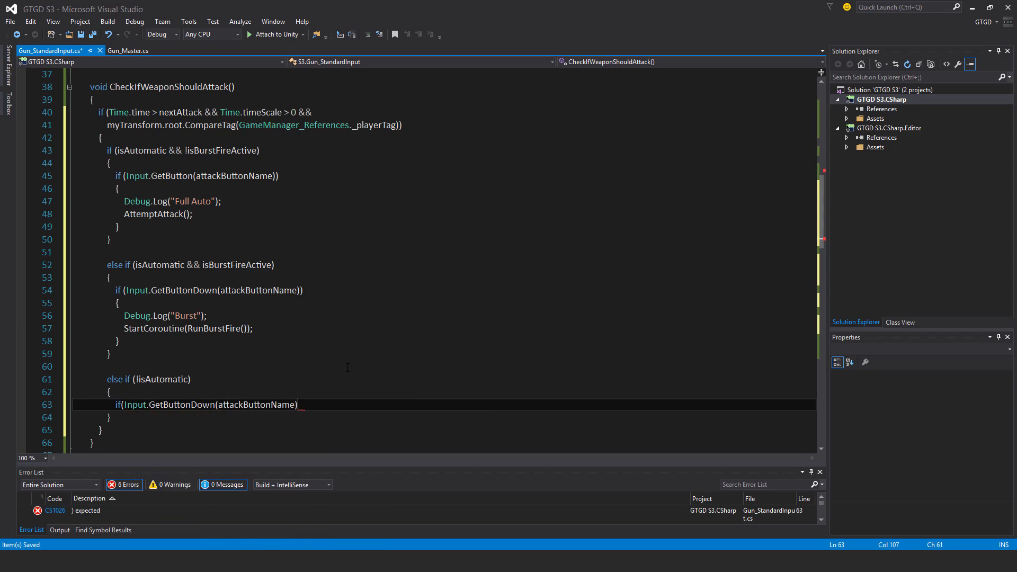
text())
key(Return)
scroll(207, 329, down, 2)
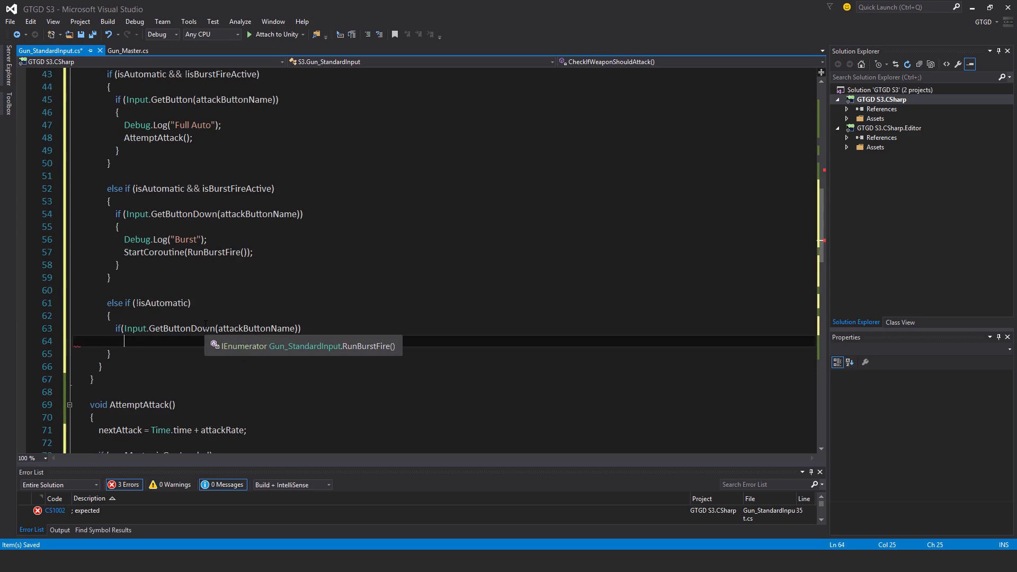
text({)
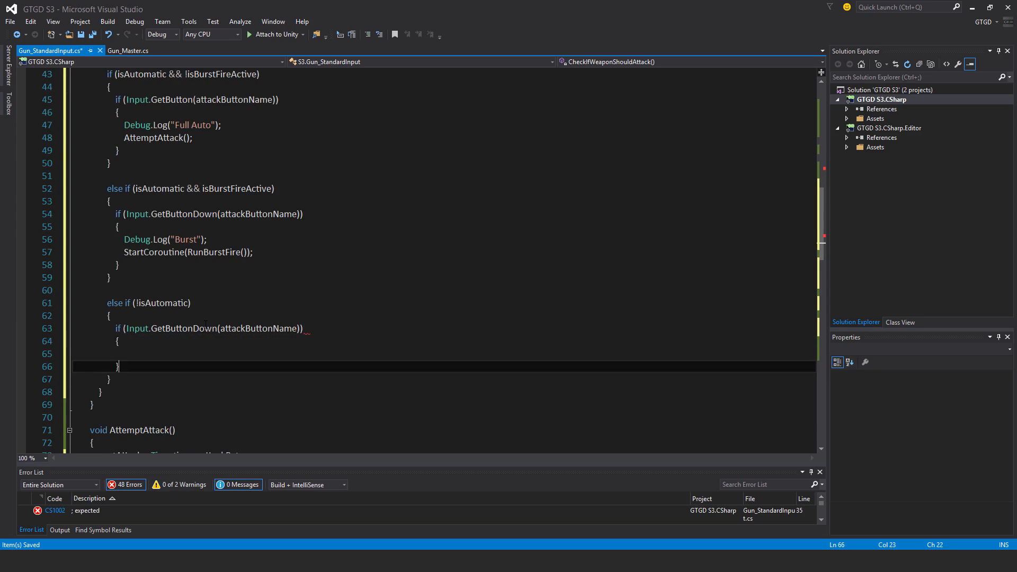
key(Return)
text(att)
key(Tab)
text(();)
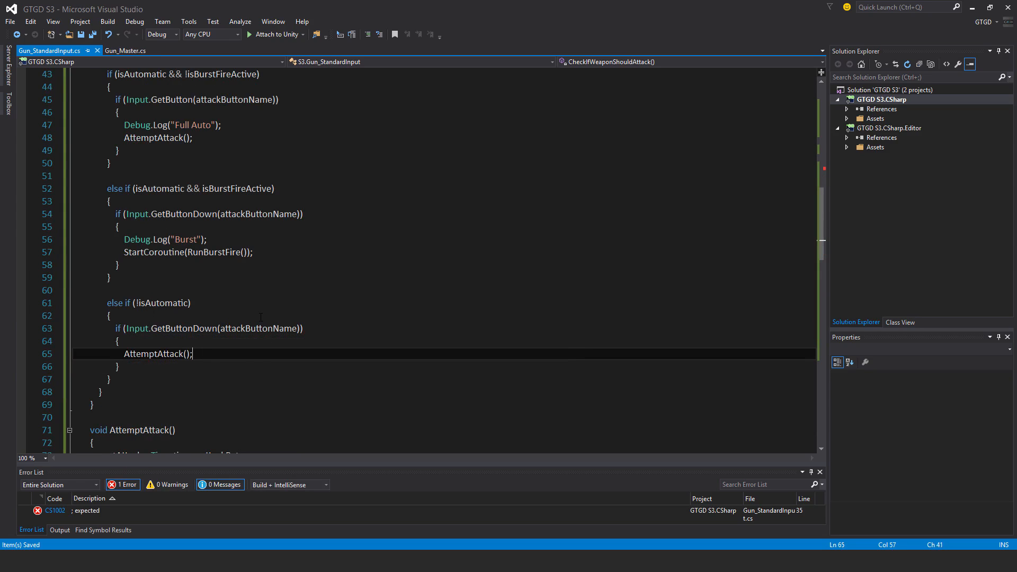
scroll(398, 278, up, 8)
scroll(397, 279, up, 6)
scroll(397, 278, down, 2)
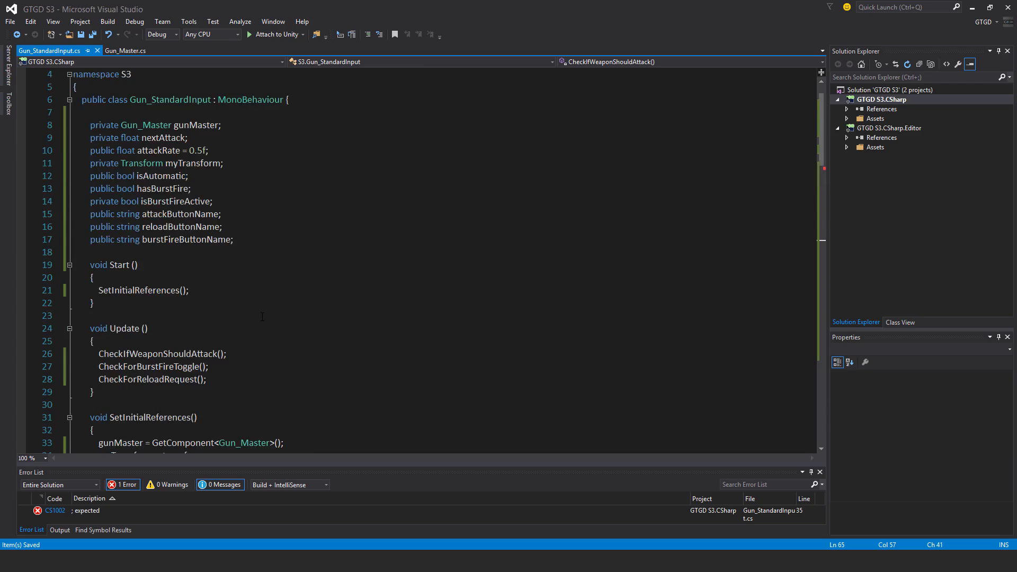
scroll(398, 279, down, 6)
scroll(398, 278, down, 8)
scroll(398, 279, down, 5)
scroll(398, 279, down, 4)
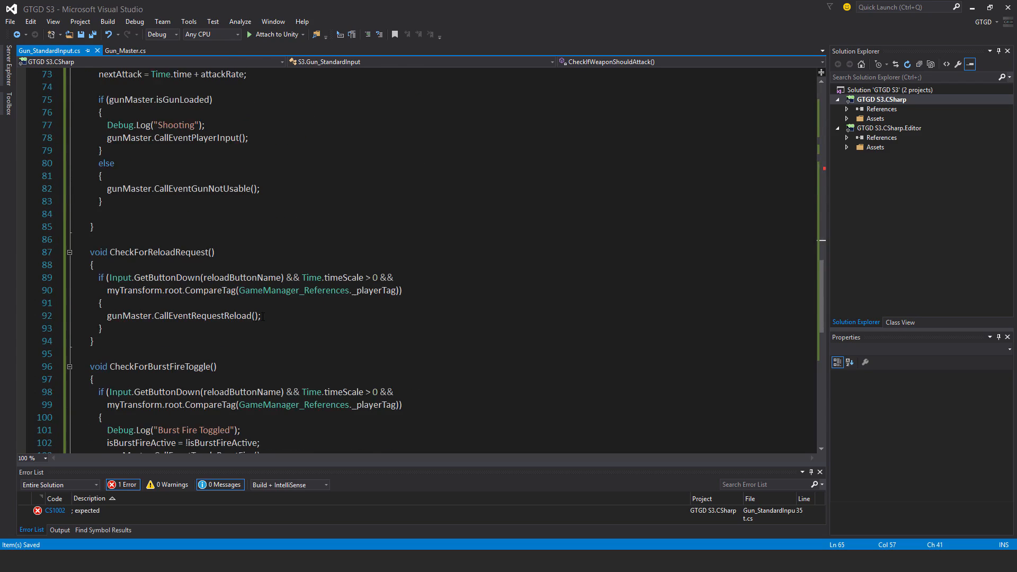
scroll(398, 278, down, 4)
scroll(398, 278, down, 4)
scroll(263, 316, up, 5)
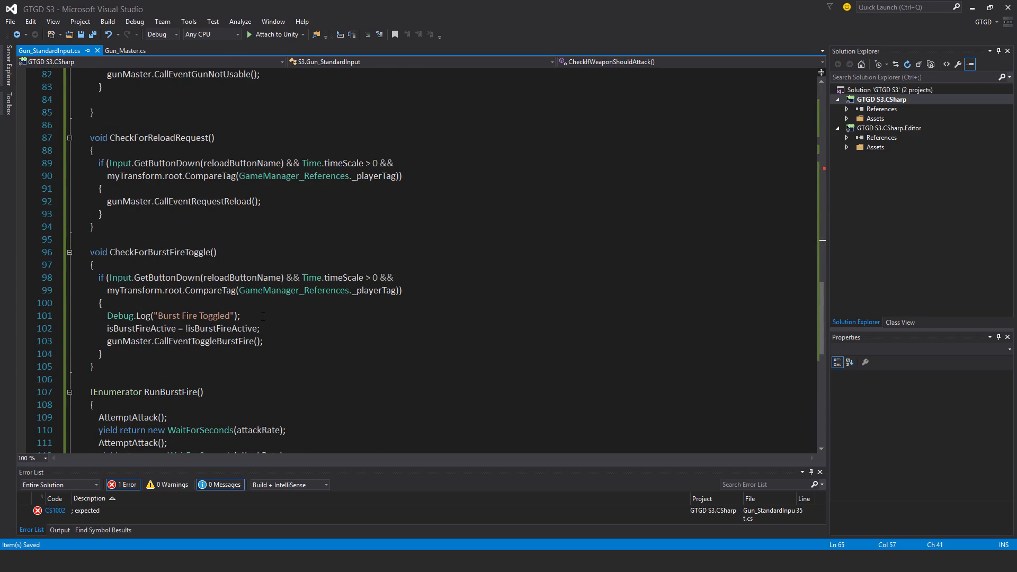
scroll(262, 317, down, 1)
scroll(397, 278, up, 4)
scroll(398, 279, up, 6)
scroll(397, 278, up, 5)
scroll(398, 278, up, 5)
Jump from Unity's console error and restore the missing closing brace after the semi-auto branch
key(alt+Tab)
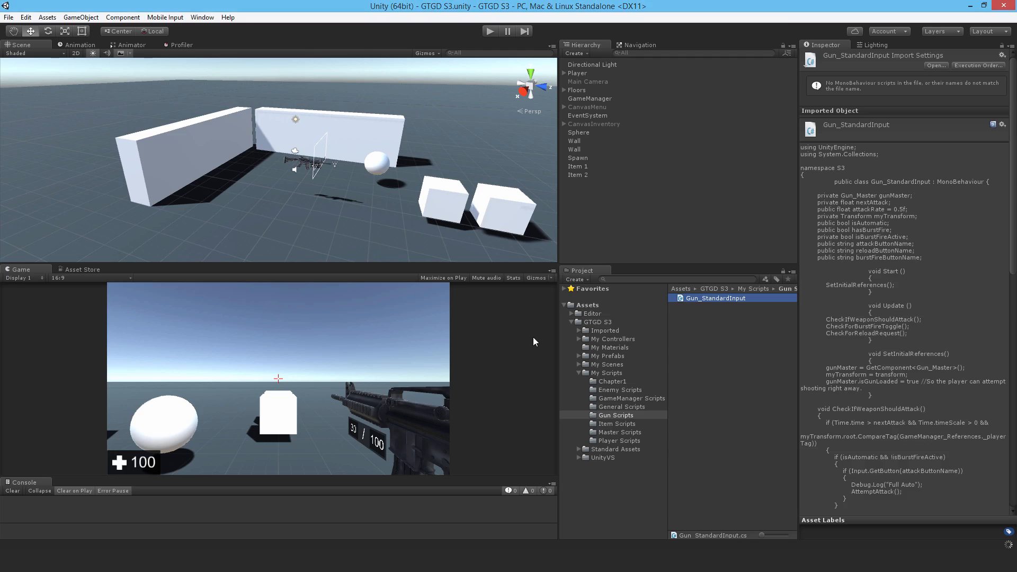
double_click(316, 511)
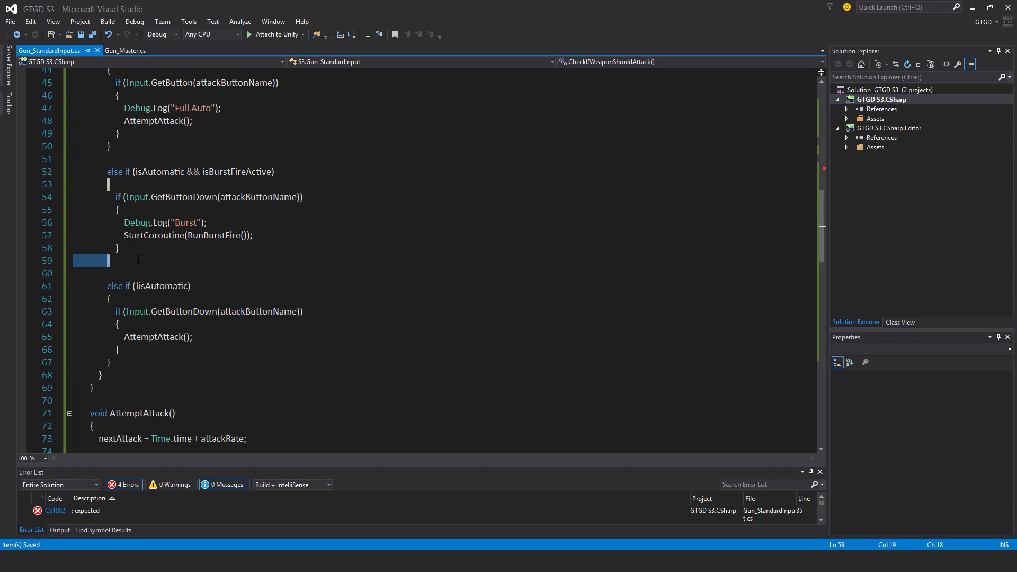
key(Down)
key(Down)
key(Down)
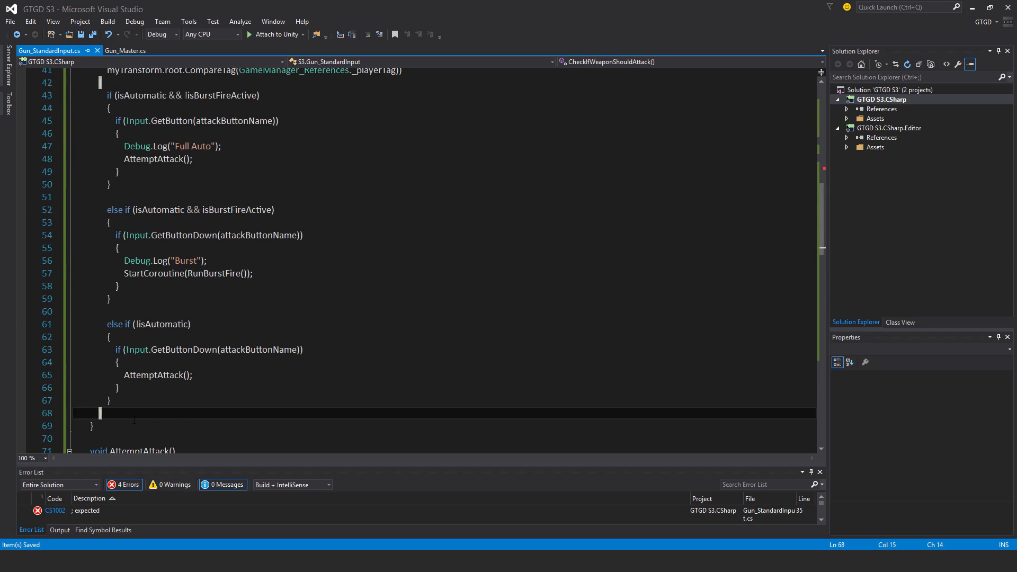
text(})
key(Down)
scroll(398, 278, up, 4)
Fix the remaining error by adding the semicolon after true on line 35, then recompile in Unity
key(alt+Tab)
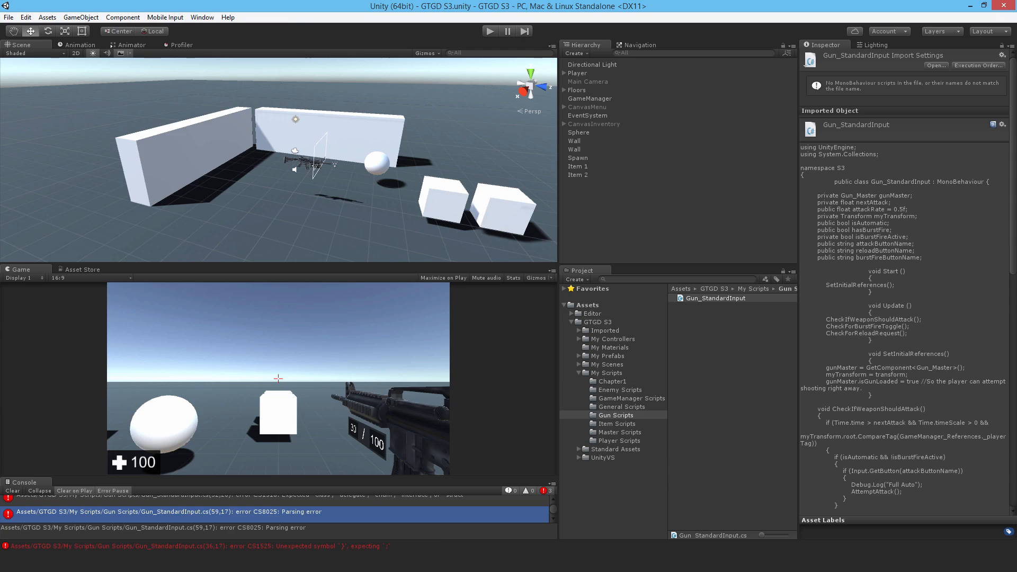
double_click(359, 505)
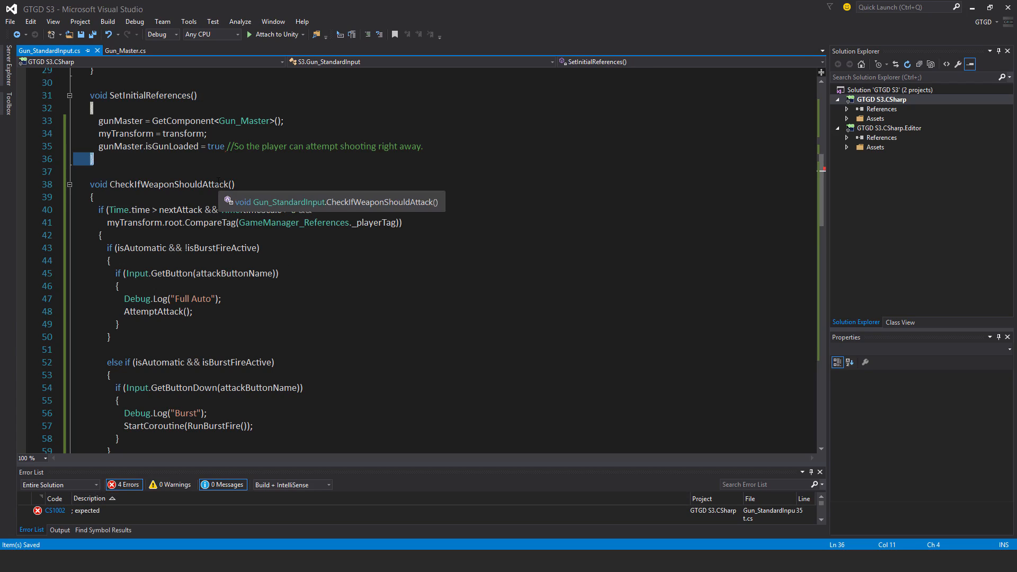
click(225, 146)
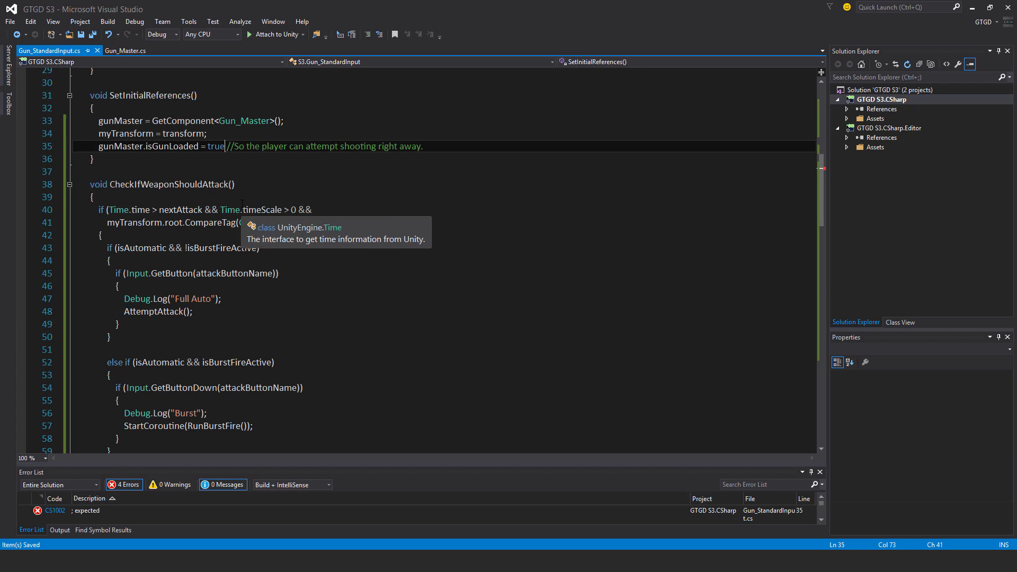
text(;)
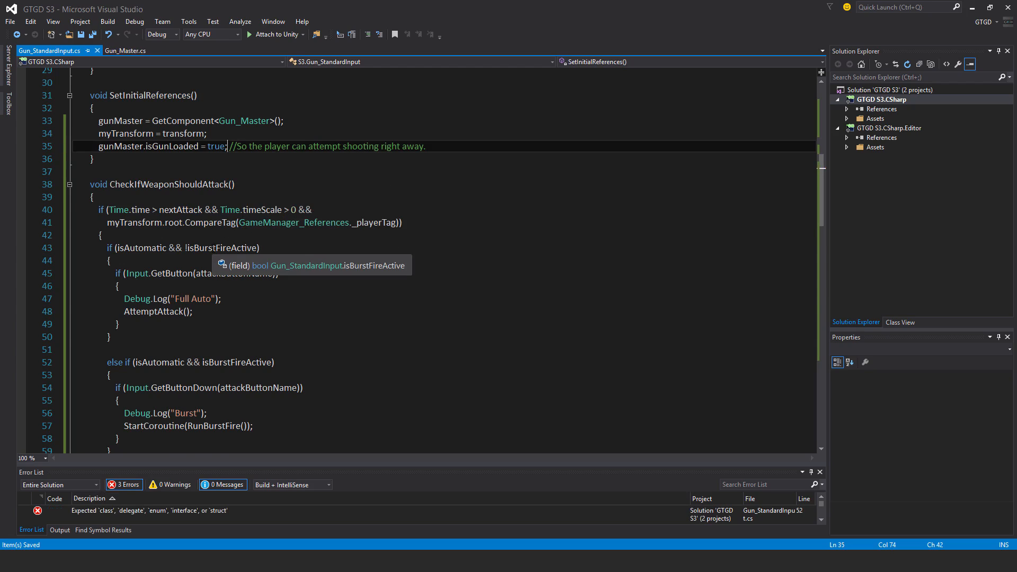
scroll(214, 253, up, 3)
scroll(213, 253, up, 1)
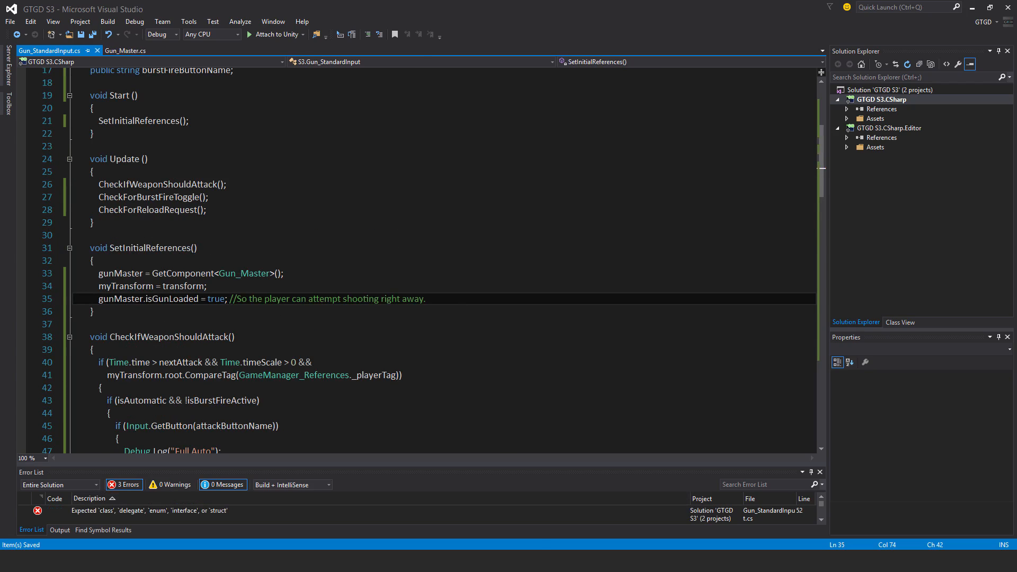
key(alt+Tab)
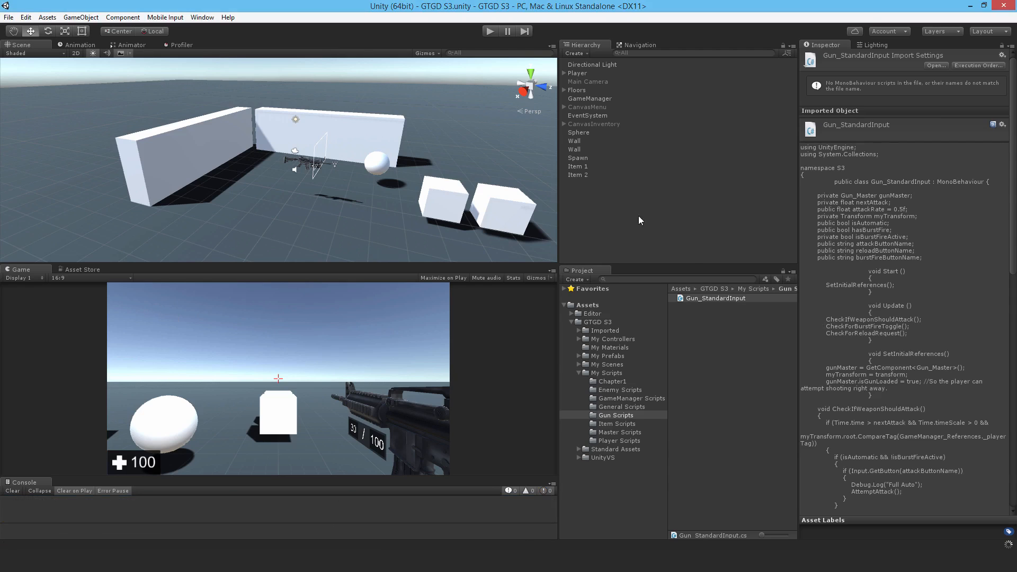
Select the Assault Rifle under Player and attach the Gun_StandardInput script
click(565, 73)
click(601, 90)
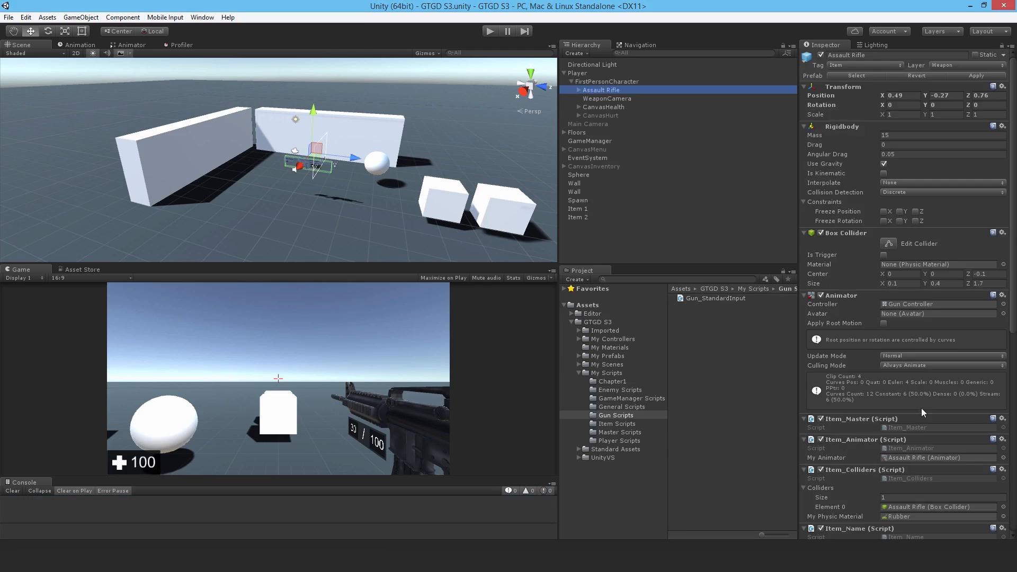
scroll(908, 367, down, 5)
scroll(908, 365, down, 5)
mouse_move(716, 299)
mouse_down()
mouse_move(761, 324)
mouse_move(889, 532)
mouse_up()
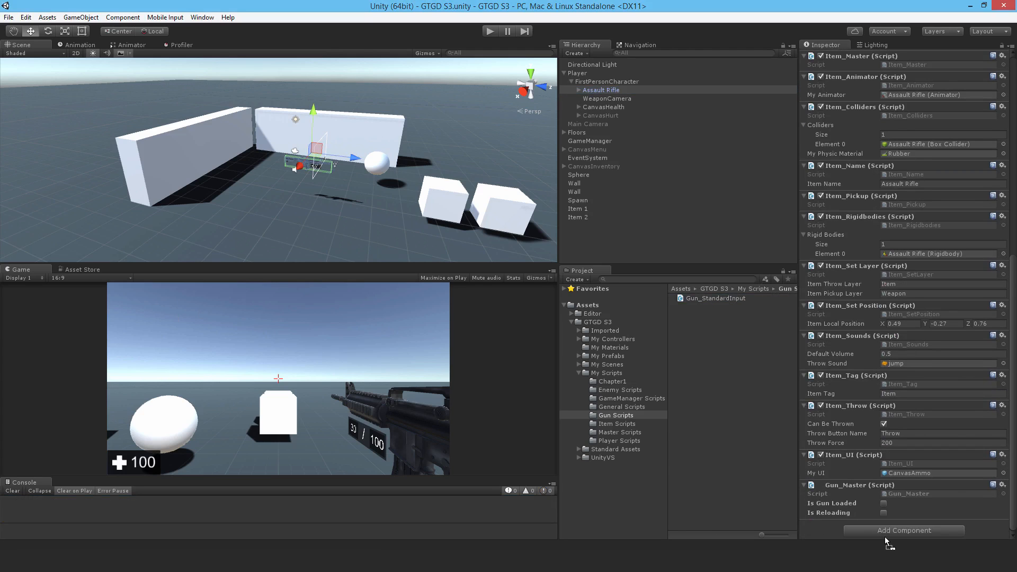
click(905, 531)
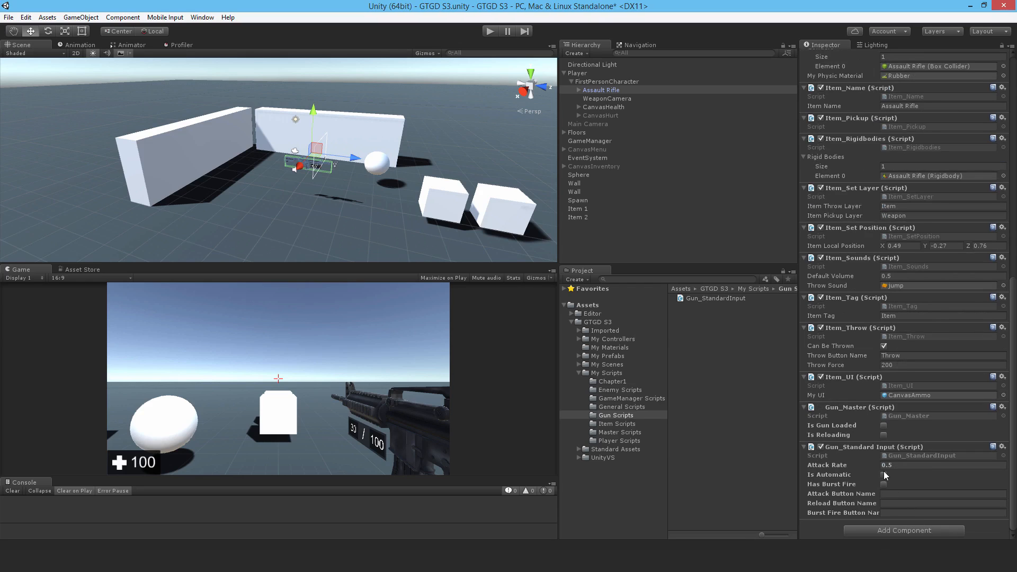
Enable Is Automatic and Has Burst Fire, set Attack Rate 0.2, buttons Fire1 and Fire2
click(885, 475)
click(885, 485)
click(904, 466)
text(0.2)
click(922, 494)
text(Fire1)
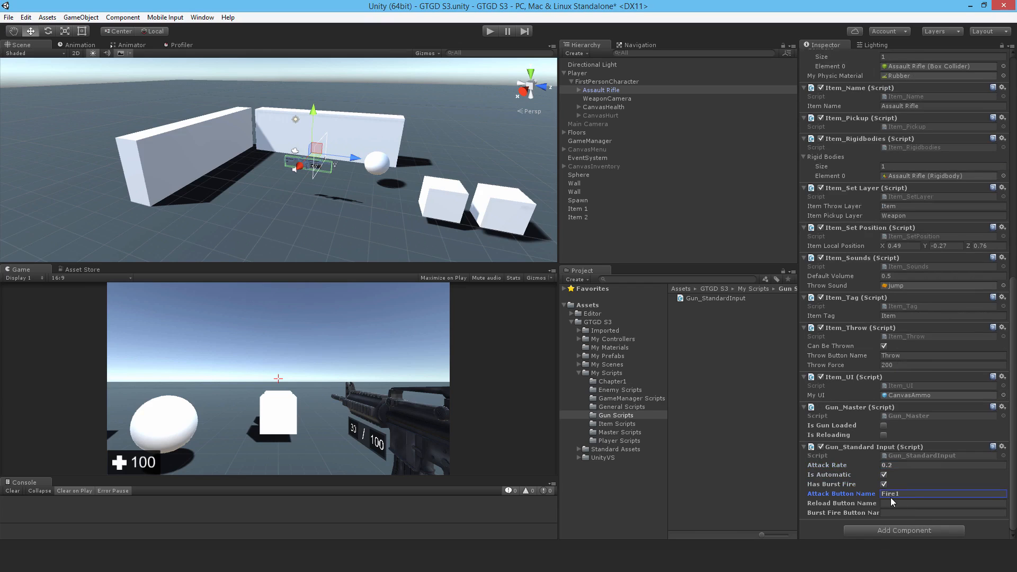
click(887, 505)
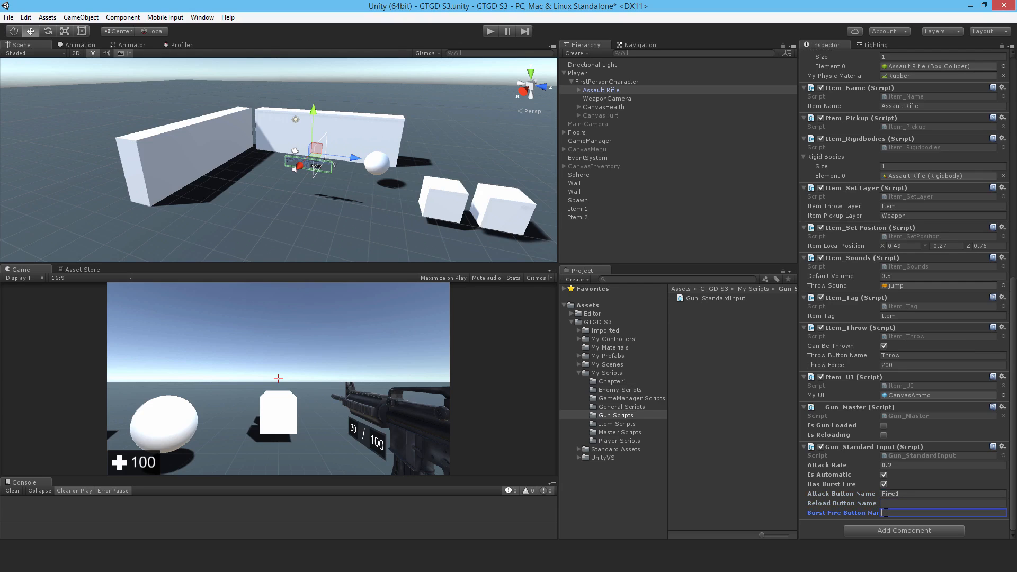
text(Fire2)
click(25, 17)
mouse_move(57, 281)
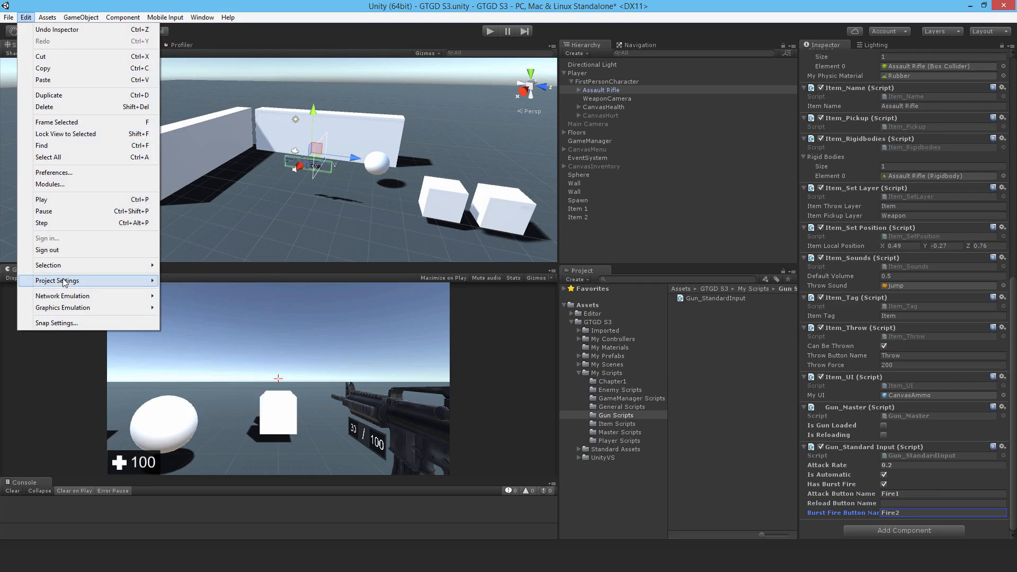
In Project Settings > Input, raise Size to 22 and rename the duplicated Throw axis to Reload with its key
click(197, 282)
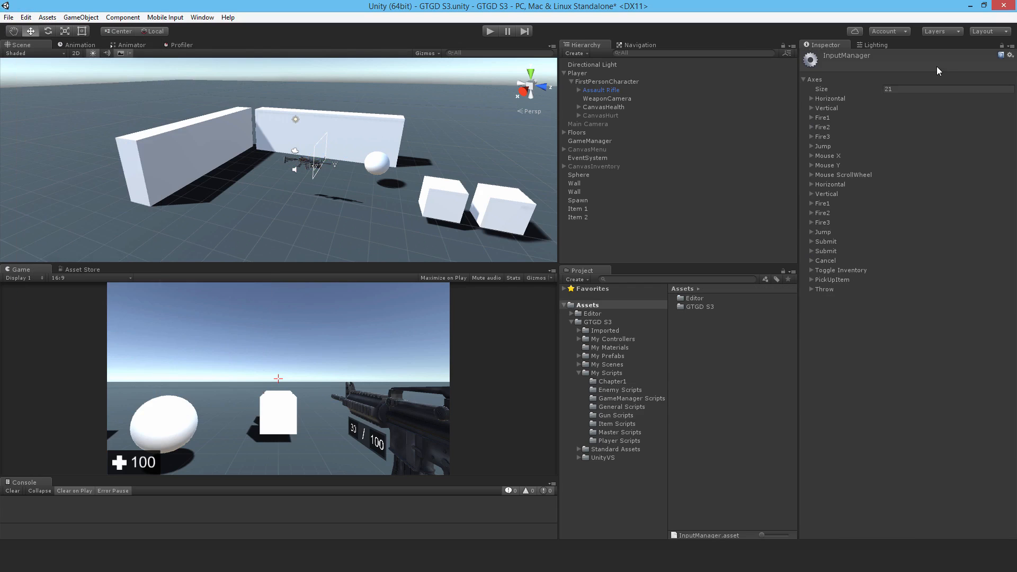
click(907, 89)
text(22)
key(Return)
click(814, 298)
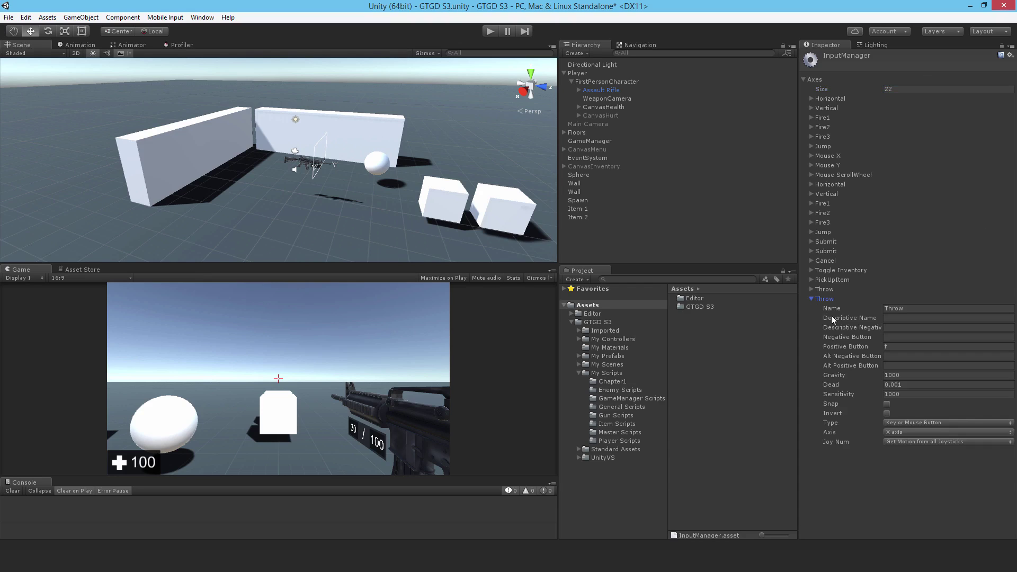
click(912, 309)
text(Reload)
click(892, 347)
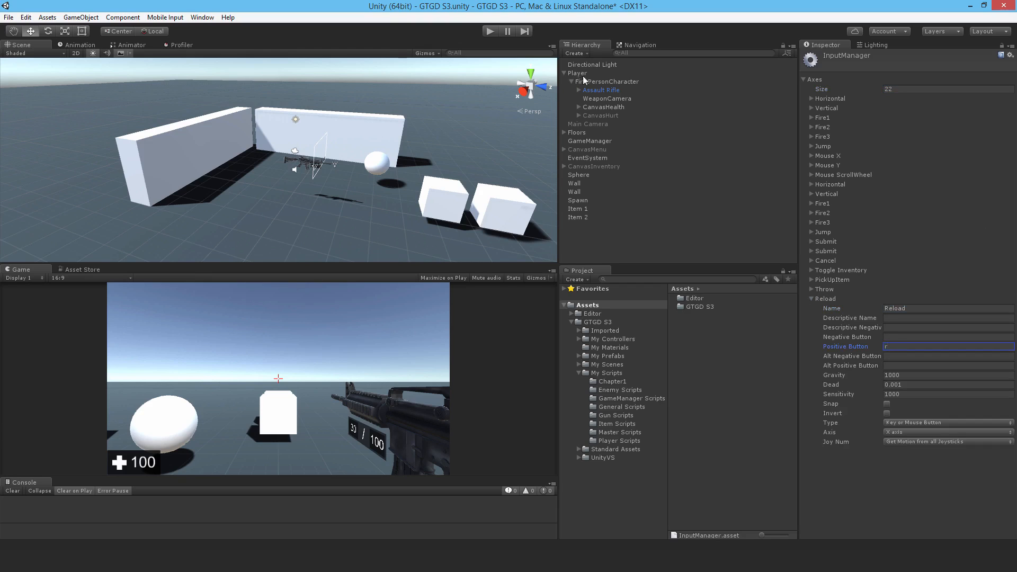
Set the rifle's Reload Button Name to Reload and start Play mode
click(592, 91)
scroll(889, 346, down, 10)
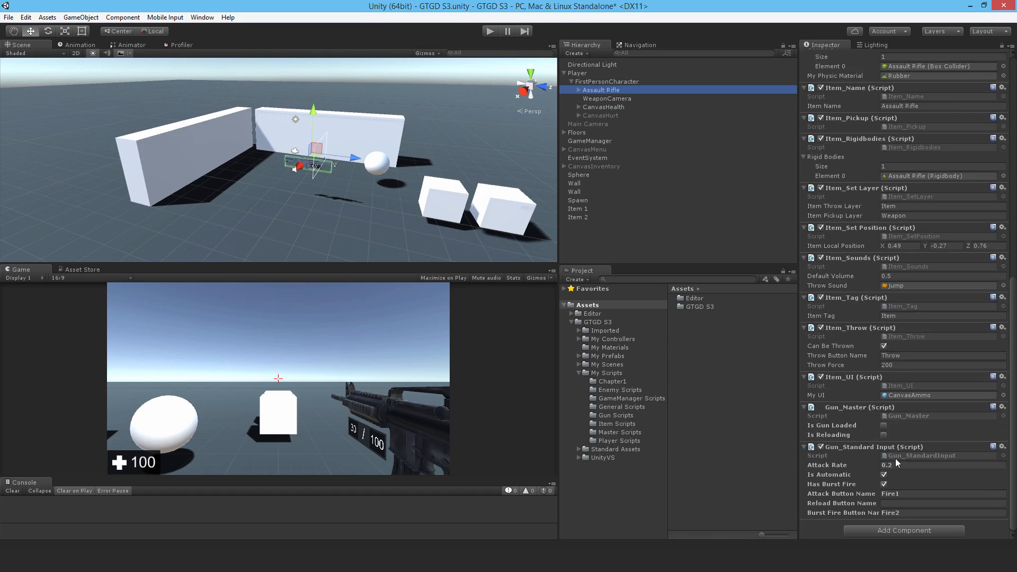
click(890, 504)
text(Reload)
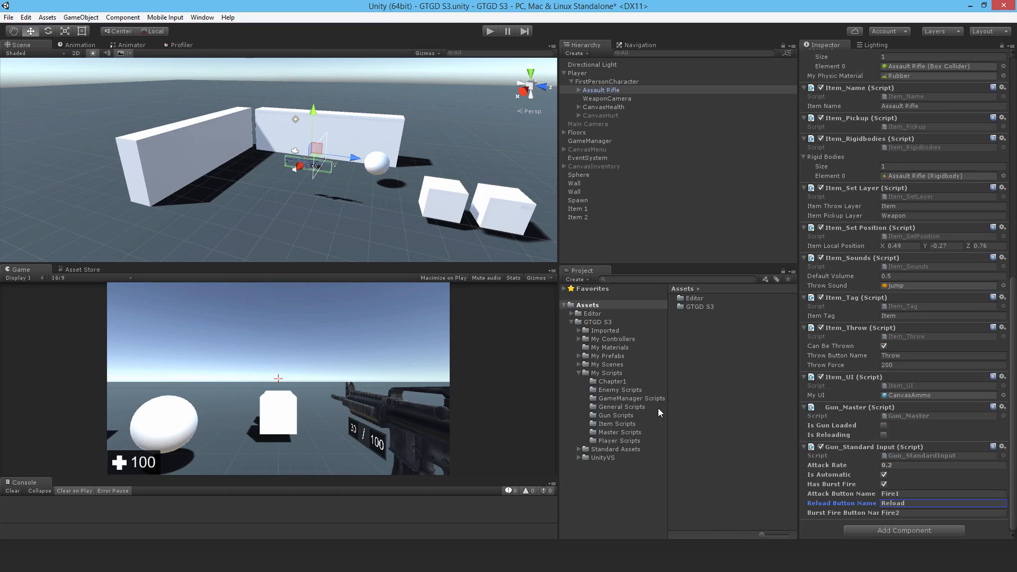
click(491, 31)
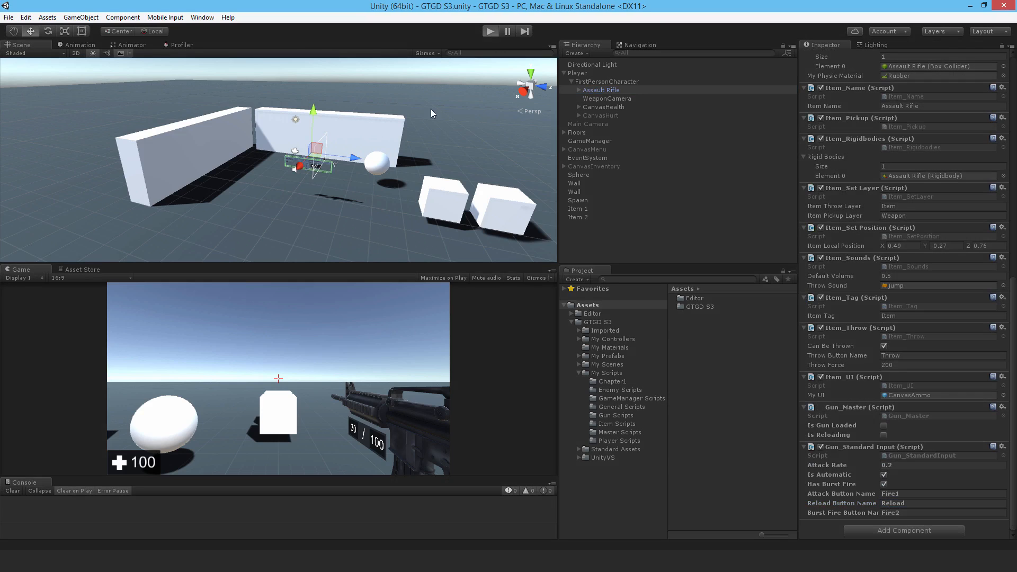
Dismiss the instructions, fire the rifle and pause to see Full Auto and Shooting logged
click(328, 372)
key(Escape)
click(279, 380)
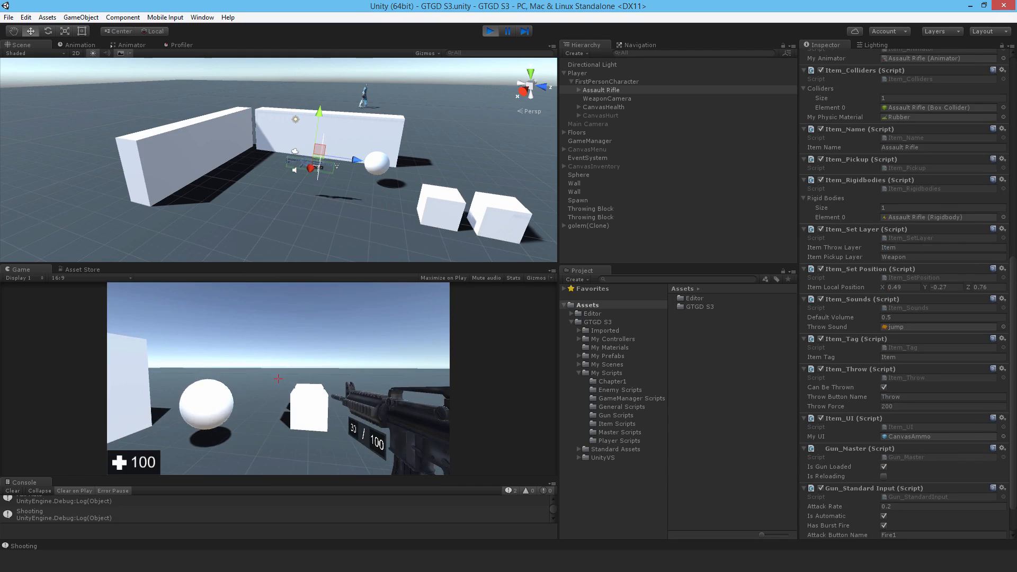
key(w)
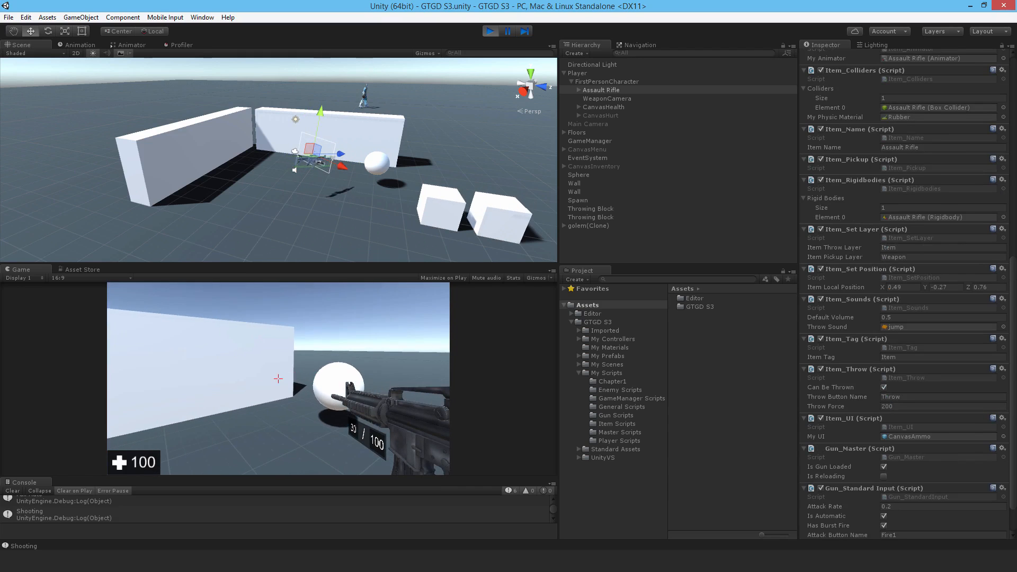
key(Escape)
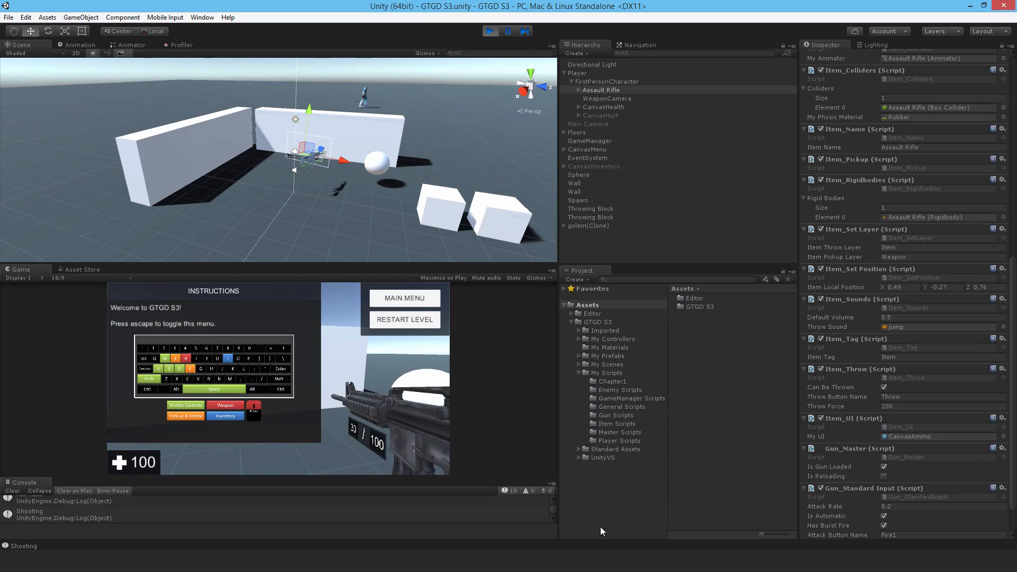
drag(553, 510, 555, 500)
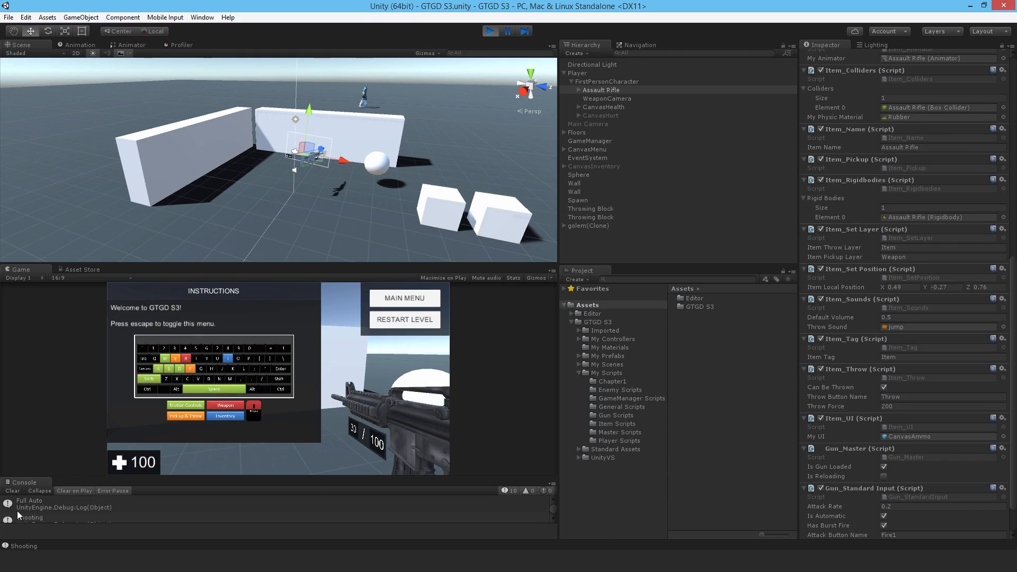
scroll(553, 518, down, 2)
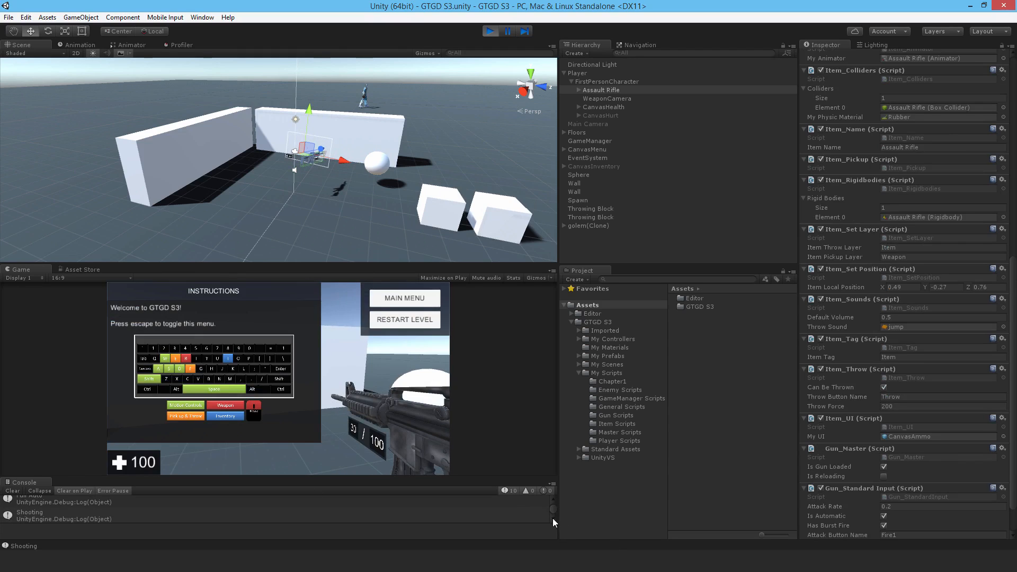
scroll(553, 518, down, 2)
scroll(553, 521, up, 3)
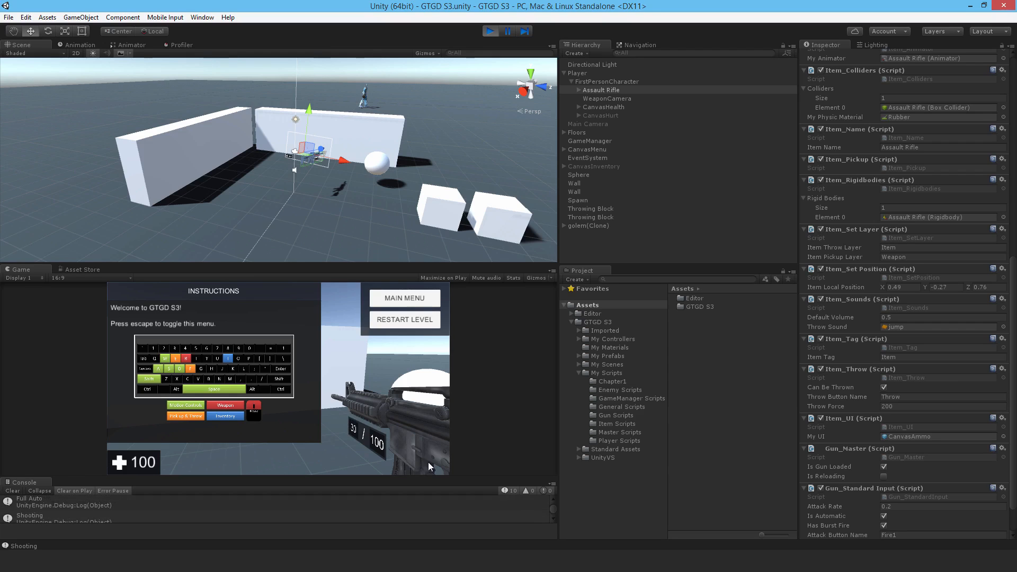
Clear the console, fire again to confirm the messages repeat, then stop Play mode
click(391, 414)
key(w)
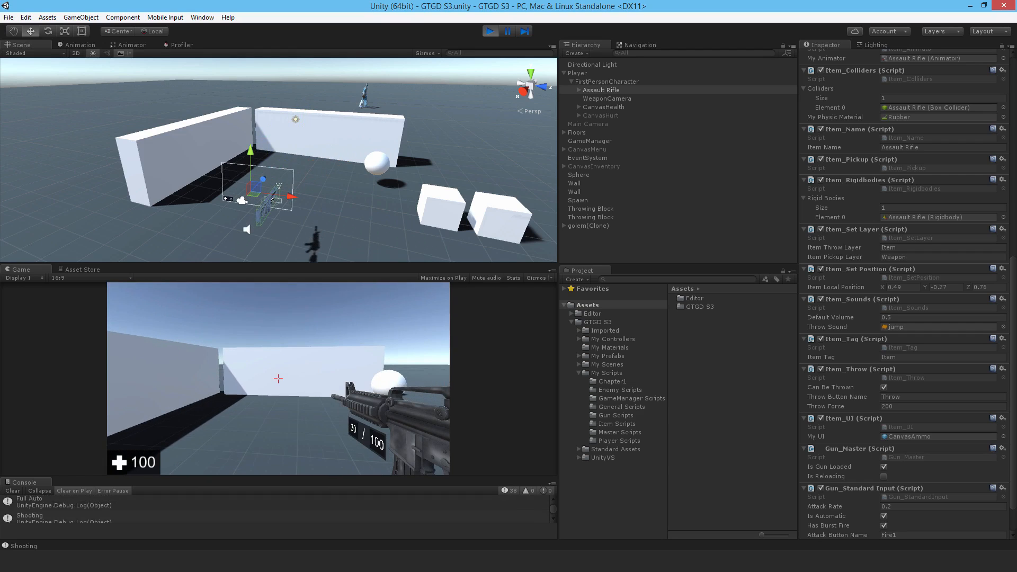
key(Escape)
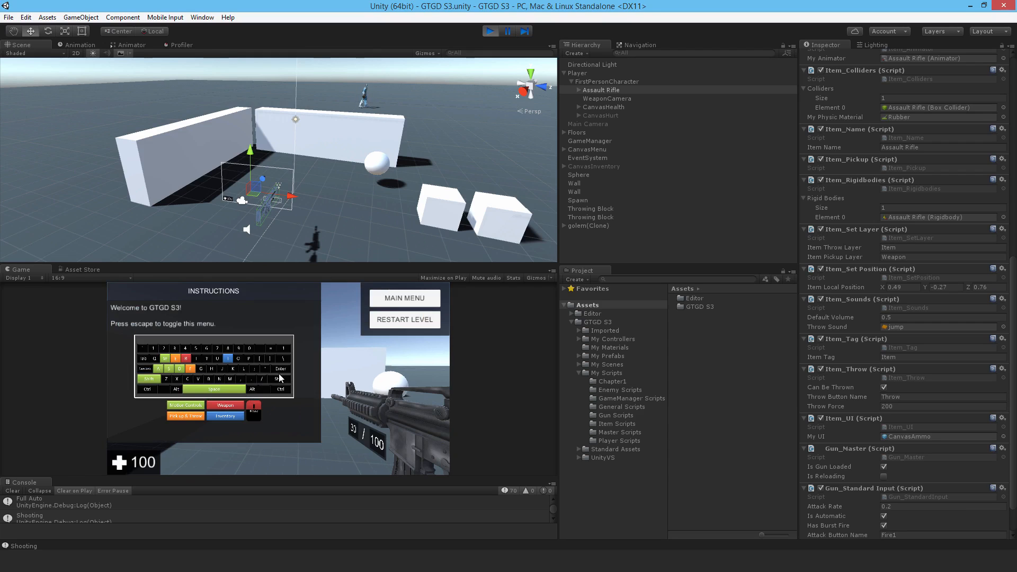
mouse_move(552, 508)
mouse_down()
mouse_move(555, 519)
mouse_move(556, 504)
mouse_up()
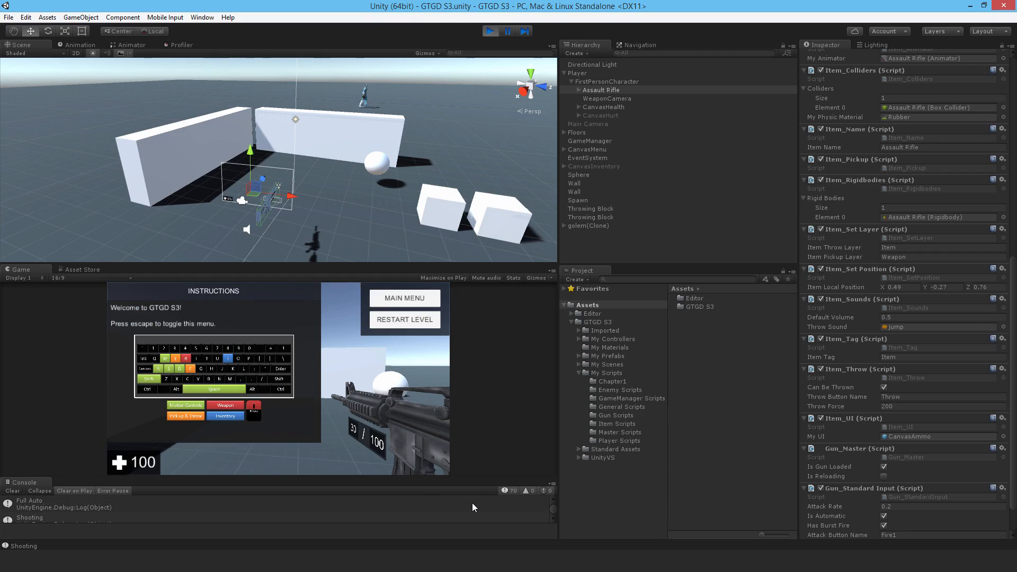
click(13, 492)
key(Escape)
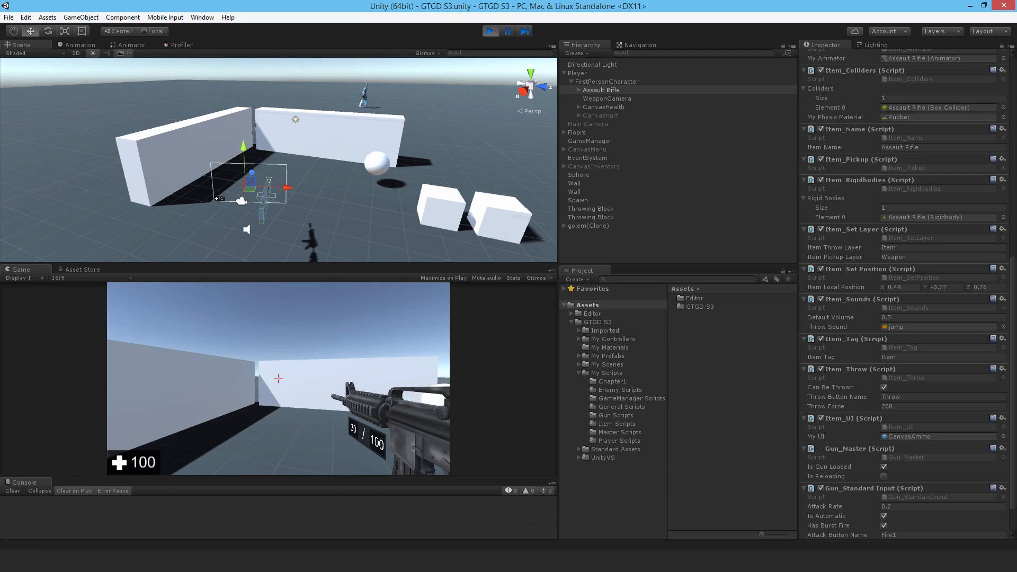
key(w)
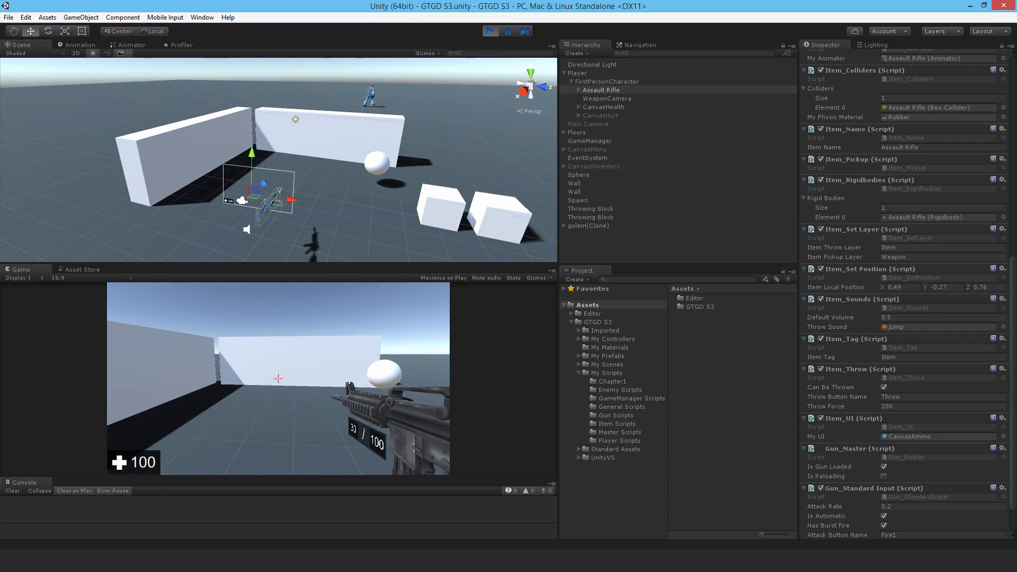
click(277, 379)
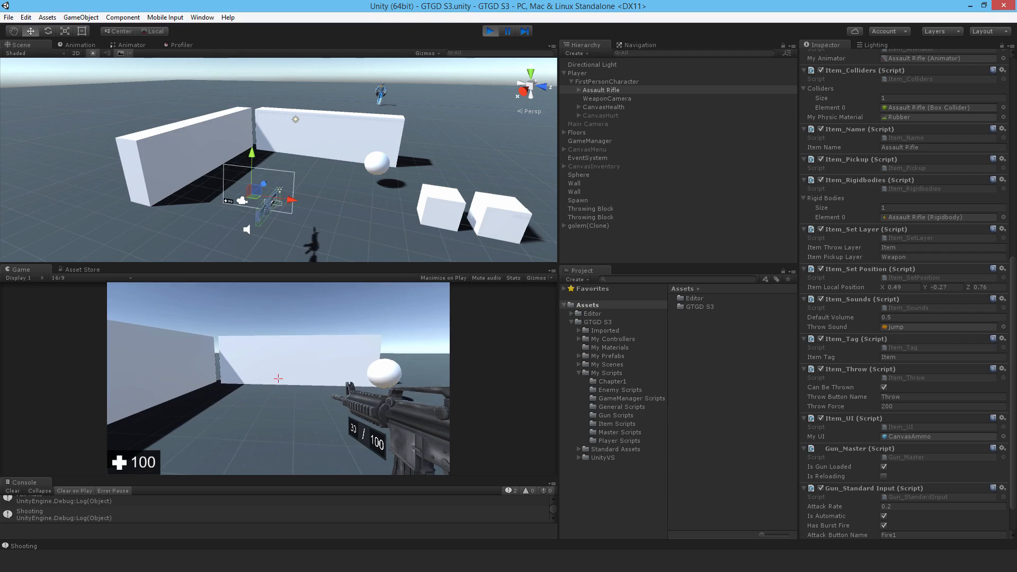
key(Escape)
drag(553, 513, 557, 502)
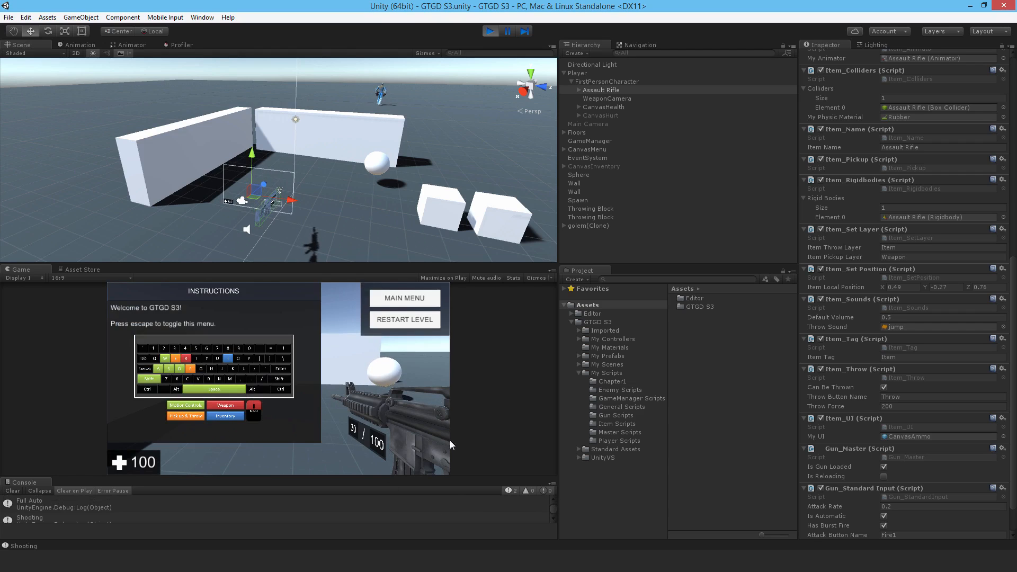
click(493, 31)
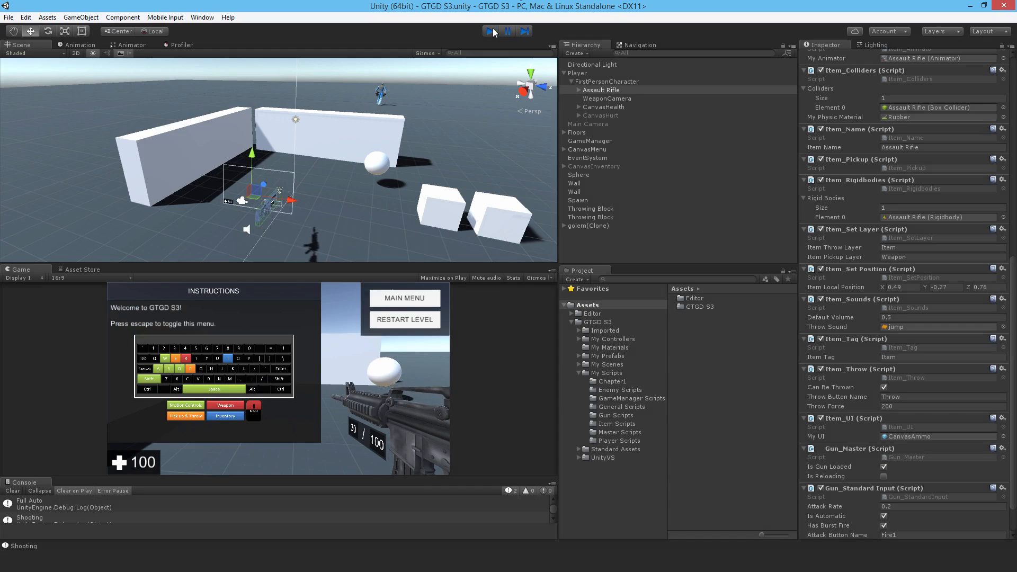
Replace reloadButtonName with burstFireButtonName in the burst toggle check and return to Unity
key(alt+Tab)
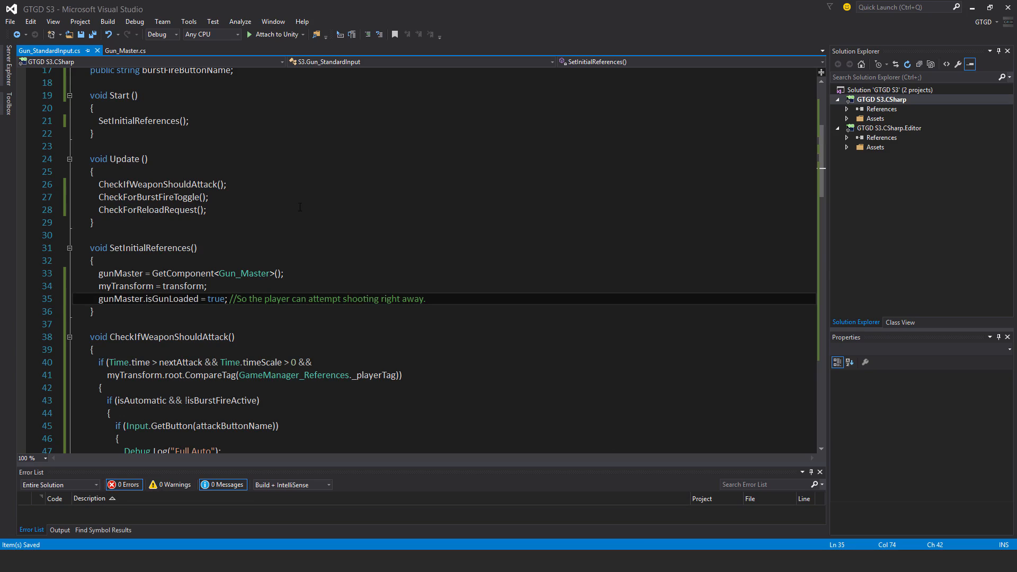
scroll(299, 213, down, 10)
scroll(299, 230, down, 10)
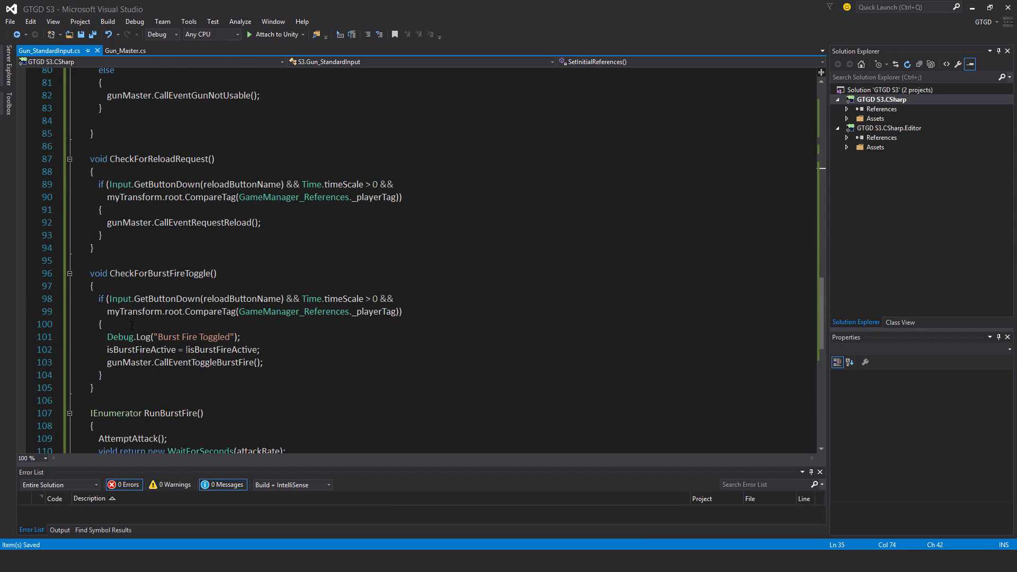
drag(241, 337, 73, 336)
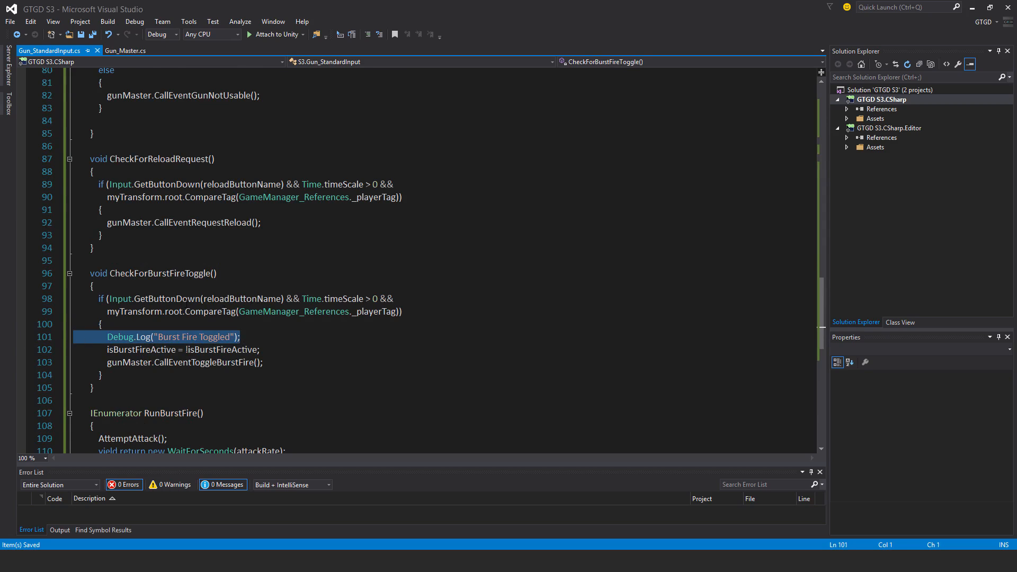
double_click(242, 299)
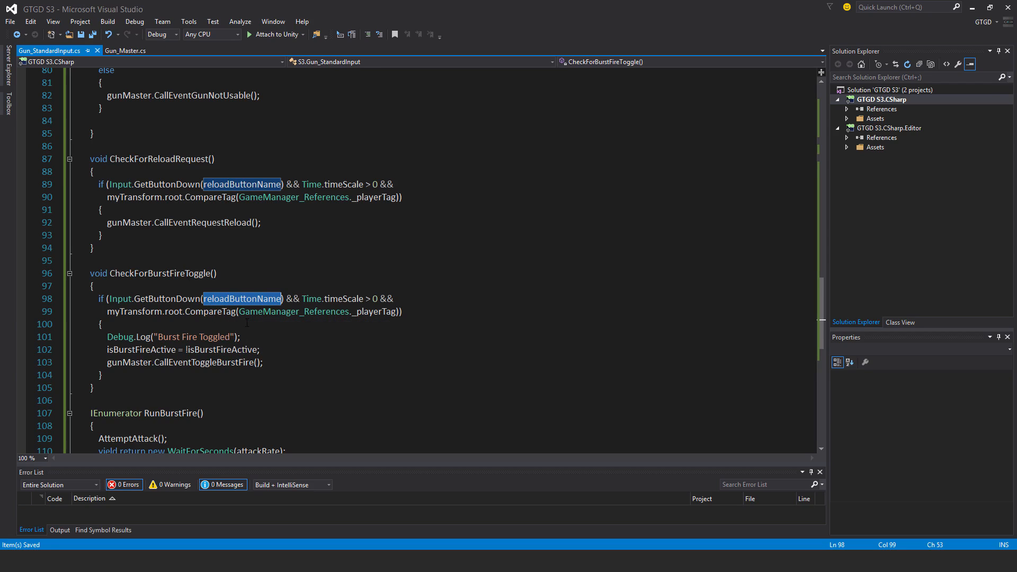
text(bur)
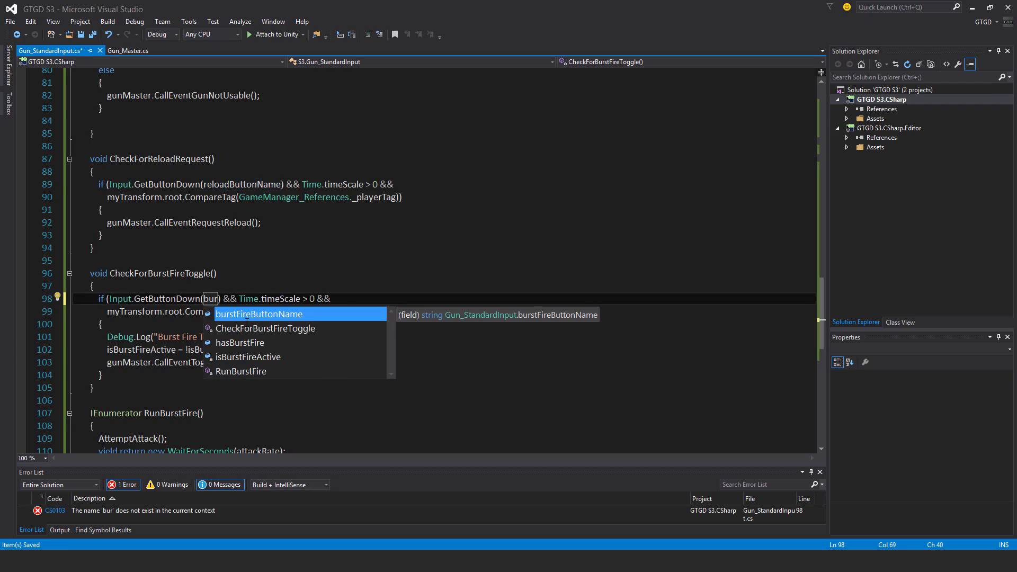
key(Tab)
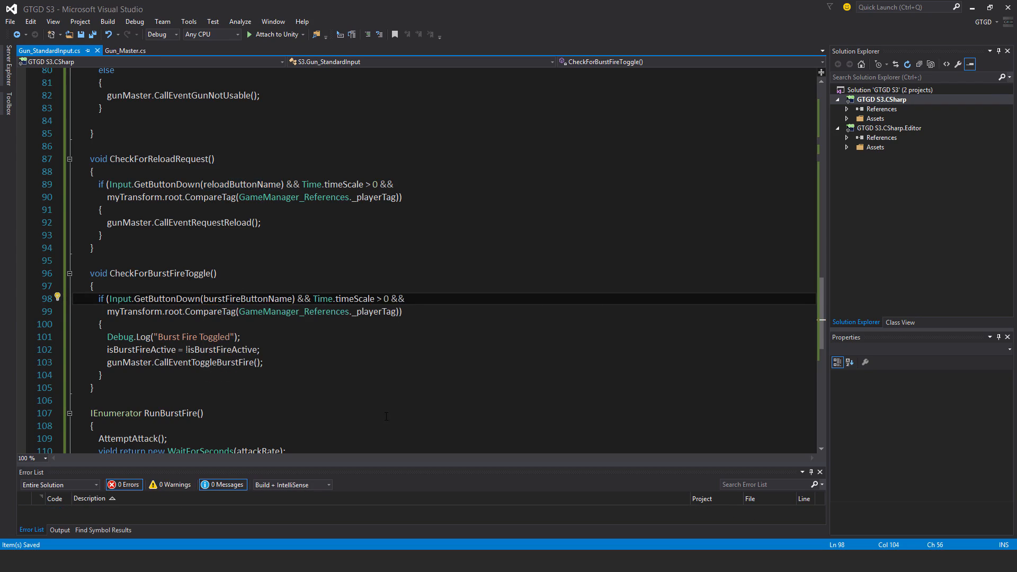
key(alt+Tab)
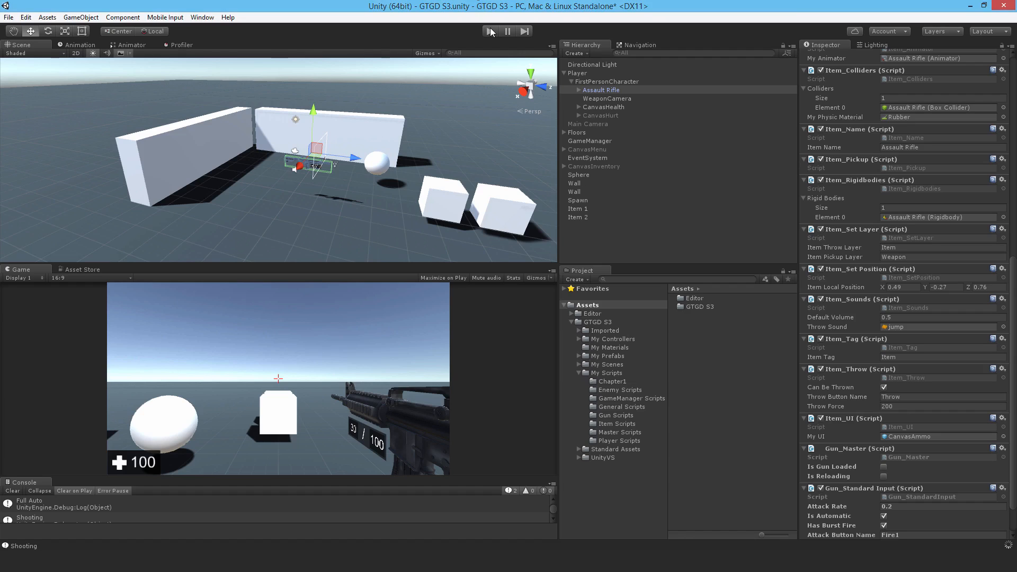
Play the scene, toggle burst fire with B and shoot so the console logs Burst and Shooting
click(490, 30)
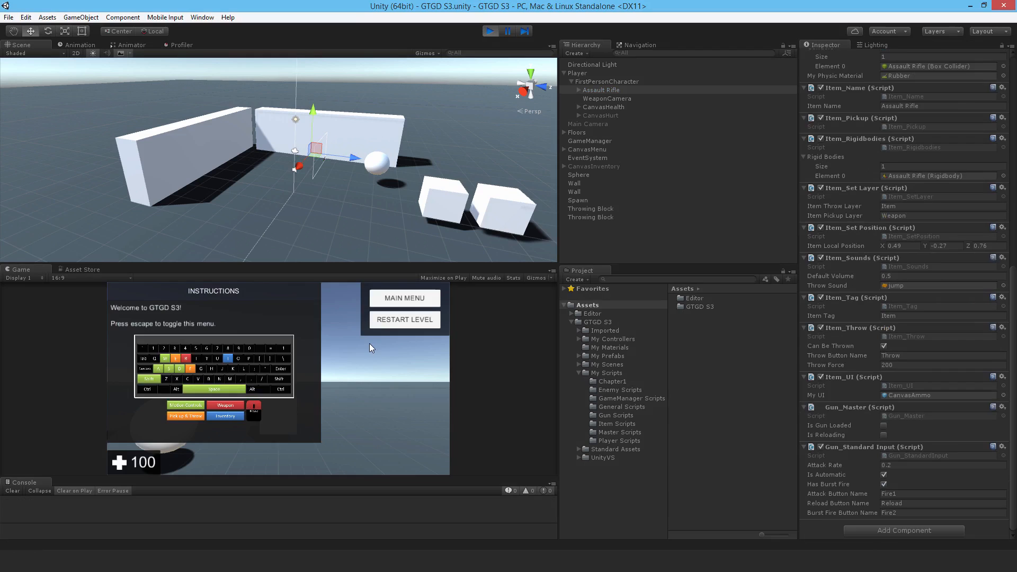
key(Escape)
key(b)
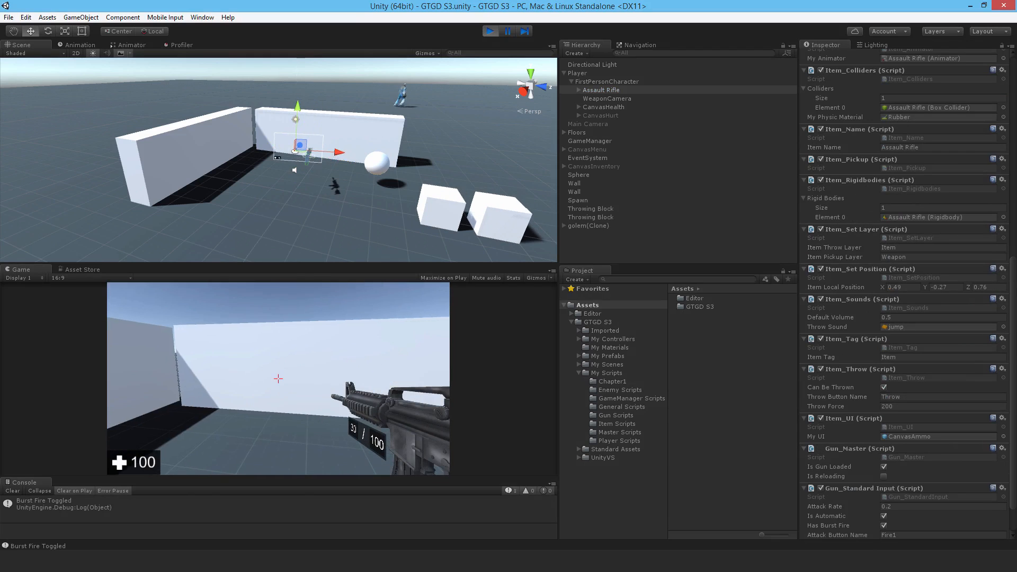
click(278, 380)
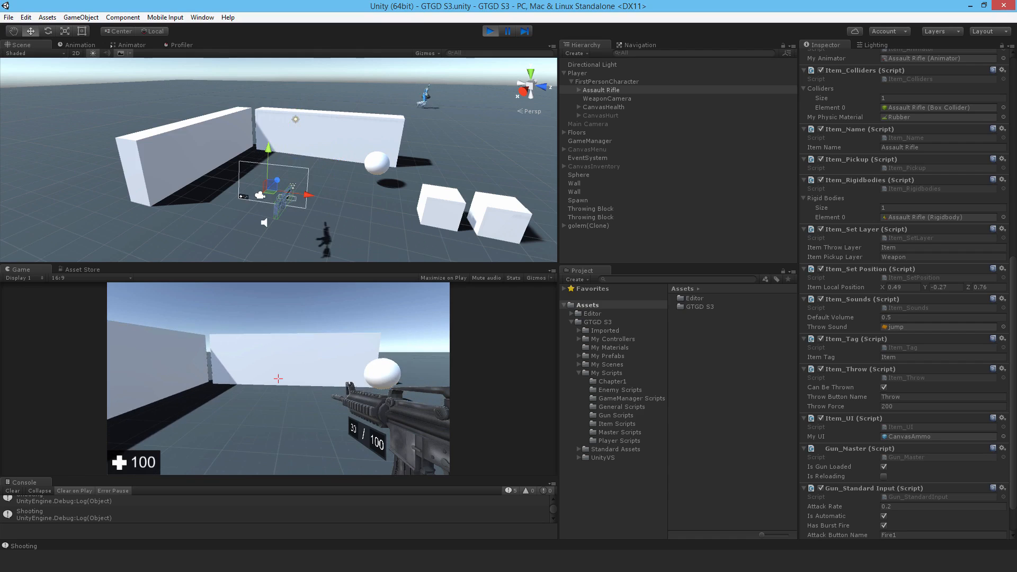
key(Escape)
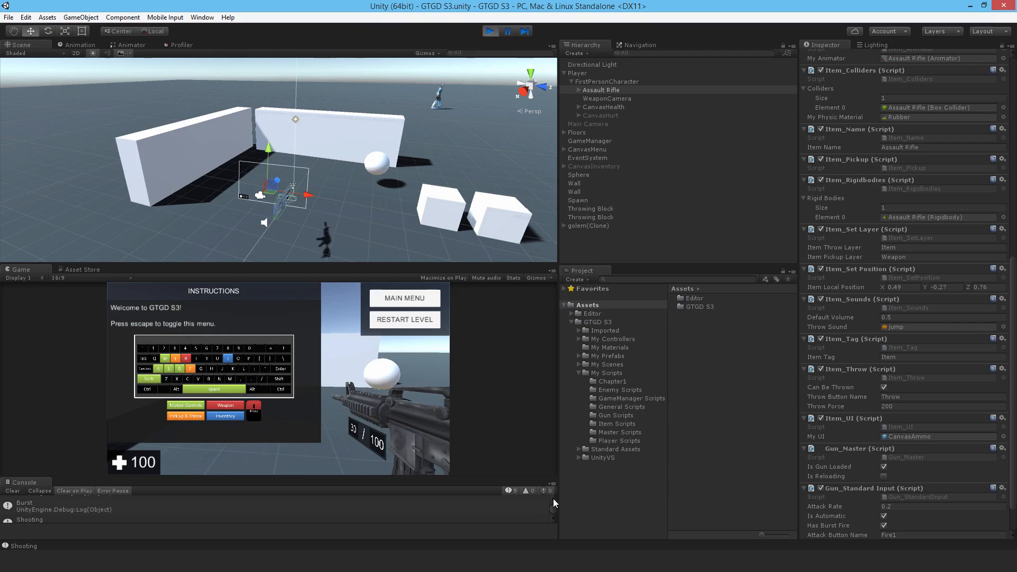
drag(554, 498, 553, 505)
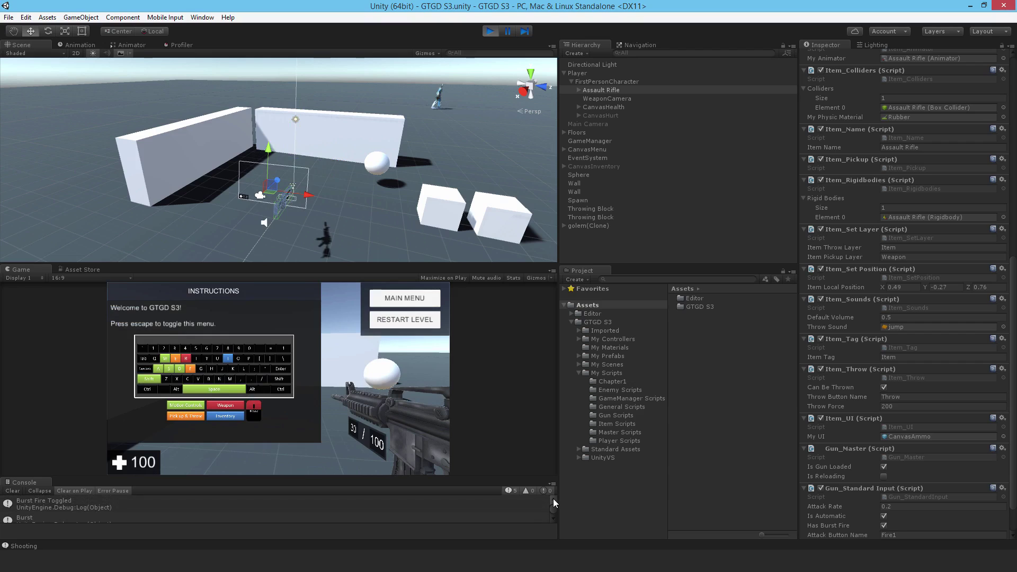
Jump to the Burst Debug.Log line in Visual Studio from the Console entry
double_click(23, 519)
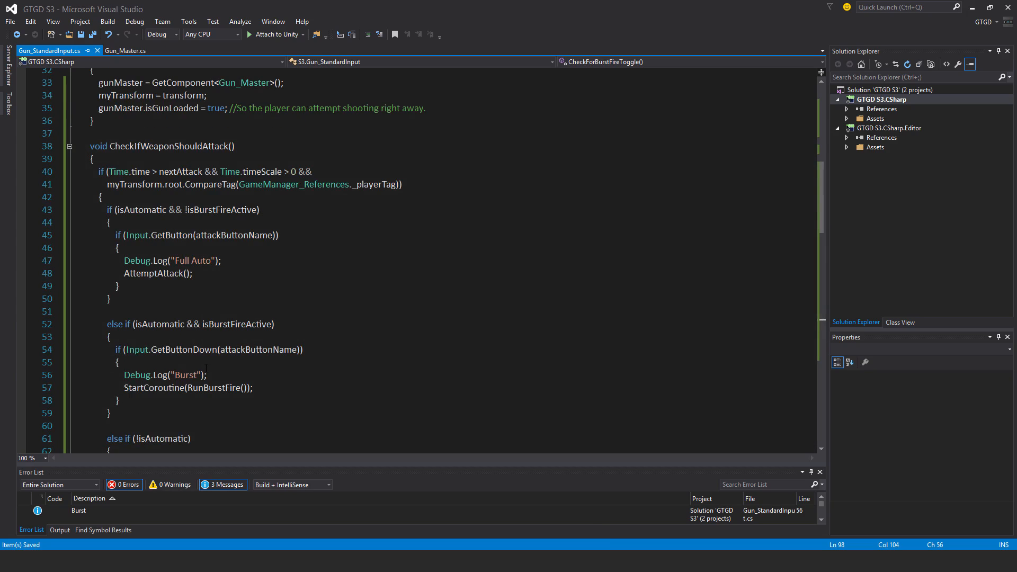
scroll(215, 362, down, 5)
scroll(215, 362, down, 5)
scroll(215, 362, down, 5)
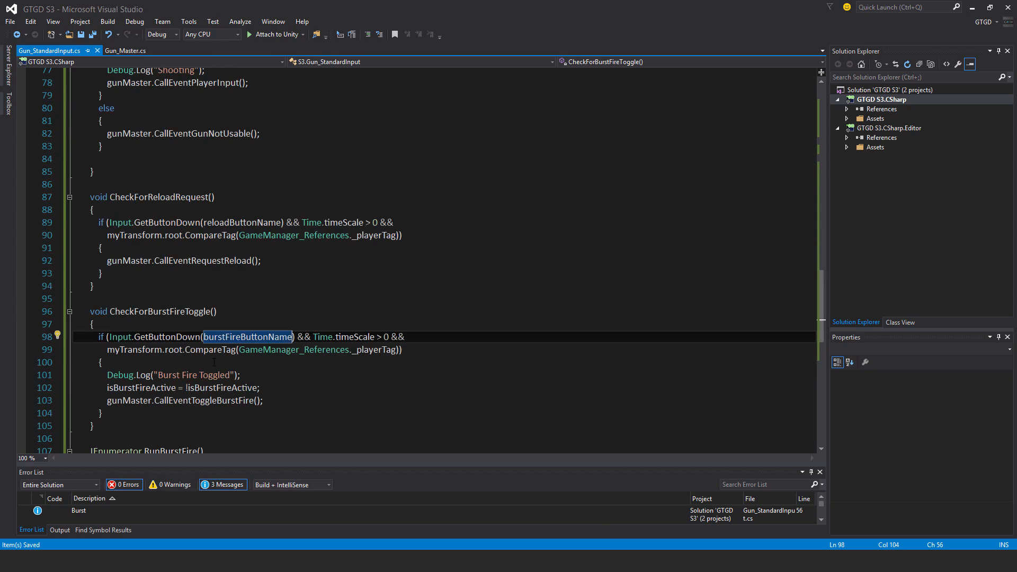
scroll(215, 361, down, 1)
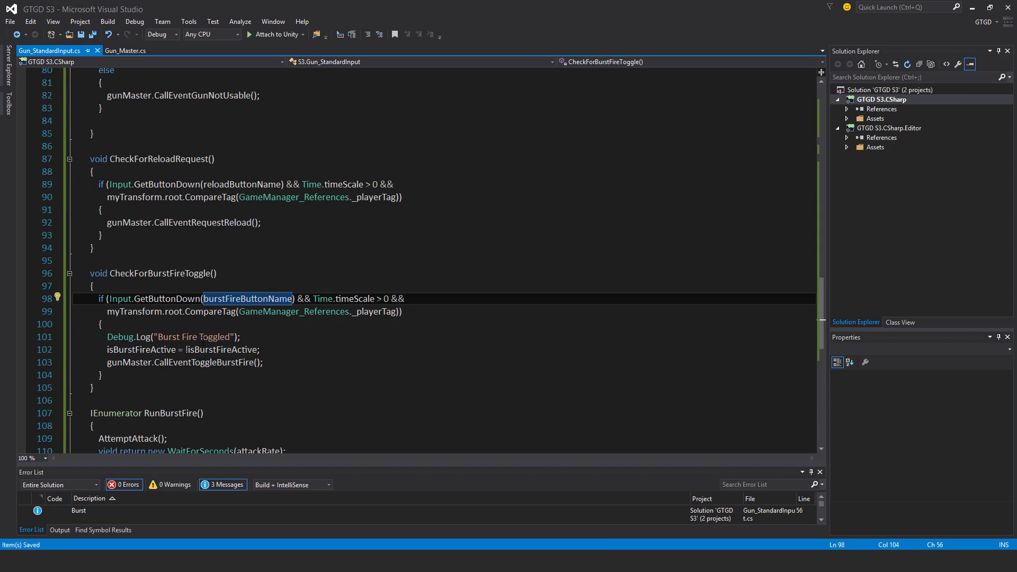
scroll(262, 362, down, 1)
scroll(262, 362, up, 4)
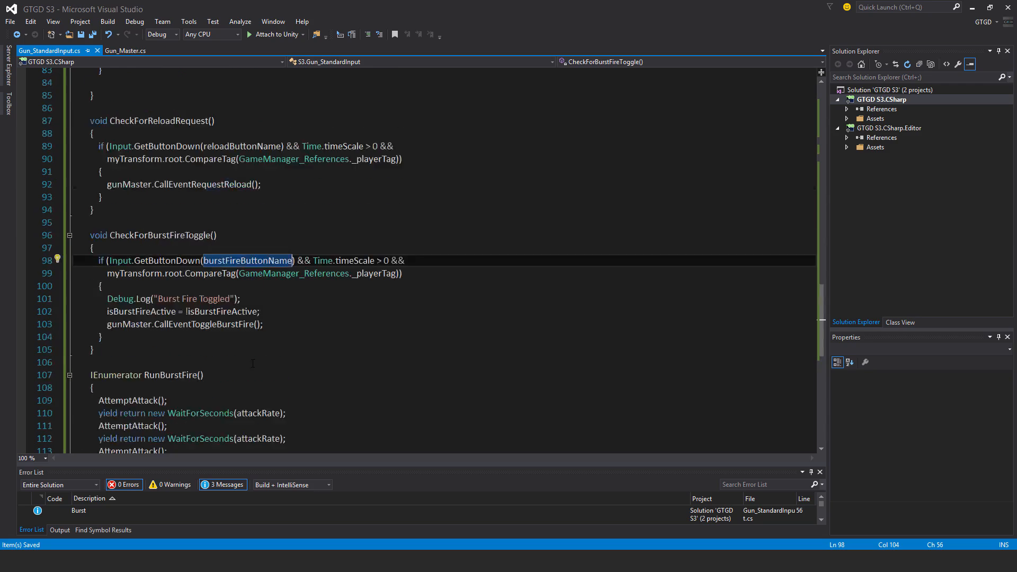
scroll(263, 362, up, 5)
scroll(262, 362, up, 3)
scroll(262, 361, up, 1)
scroll(263, 362, down, 1)
scroll(263, 361, down, 2)
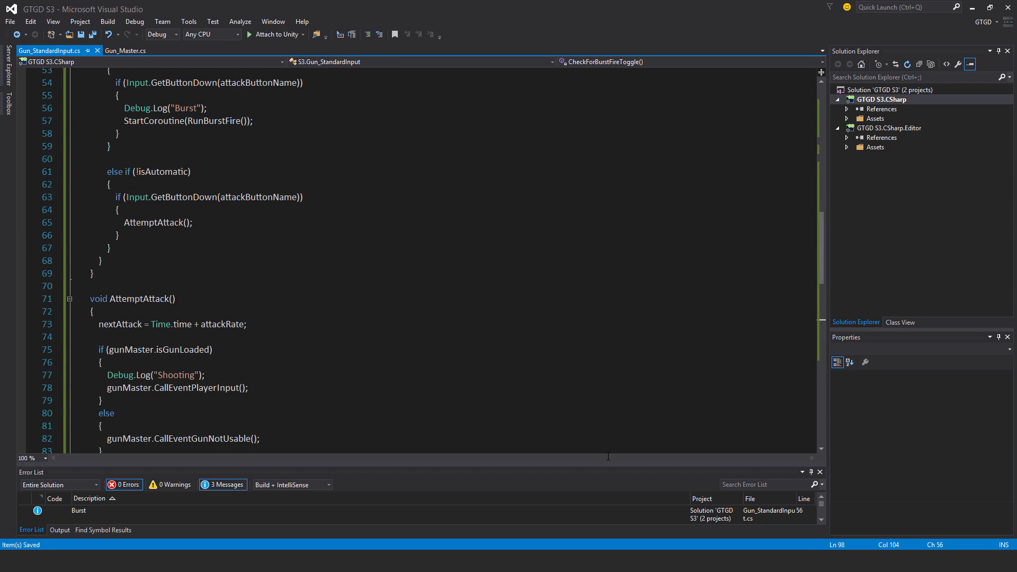
Back in Unity, fire the rifle and move around so more Shooting logs appear, then free the cursor
key(alt+Tab)
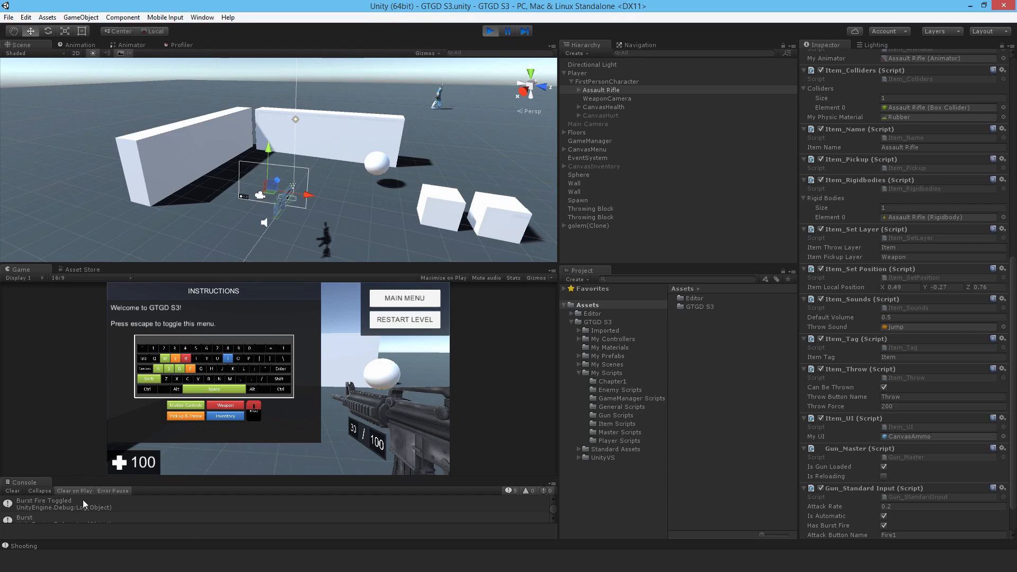
scroll(552, 518, down, 2)
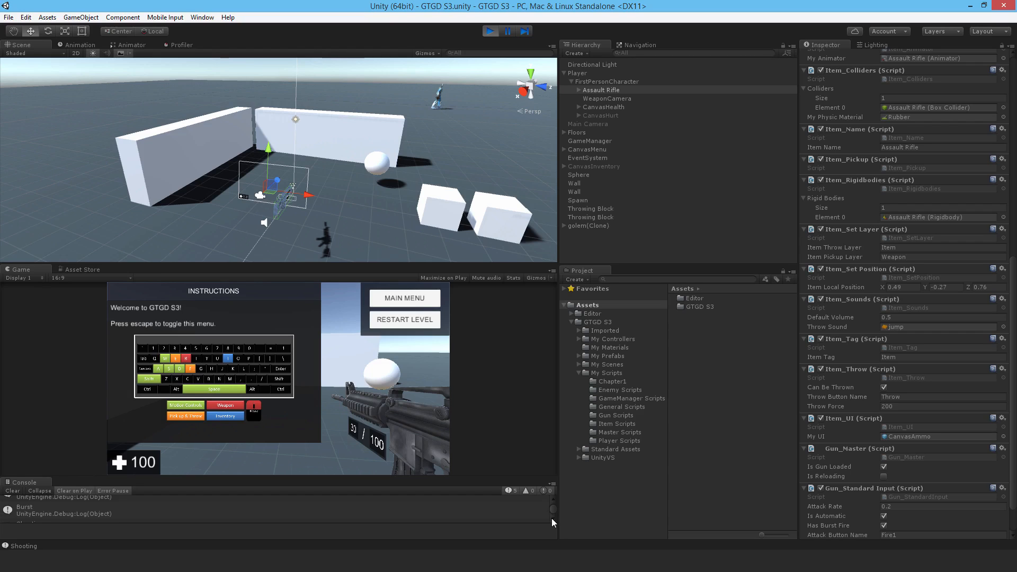
scroll(552, 519, down, 3)
scroll(553, 518, down, 2)
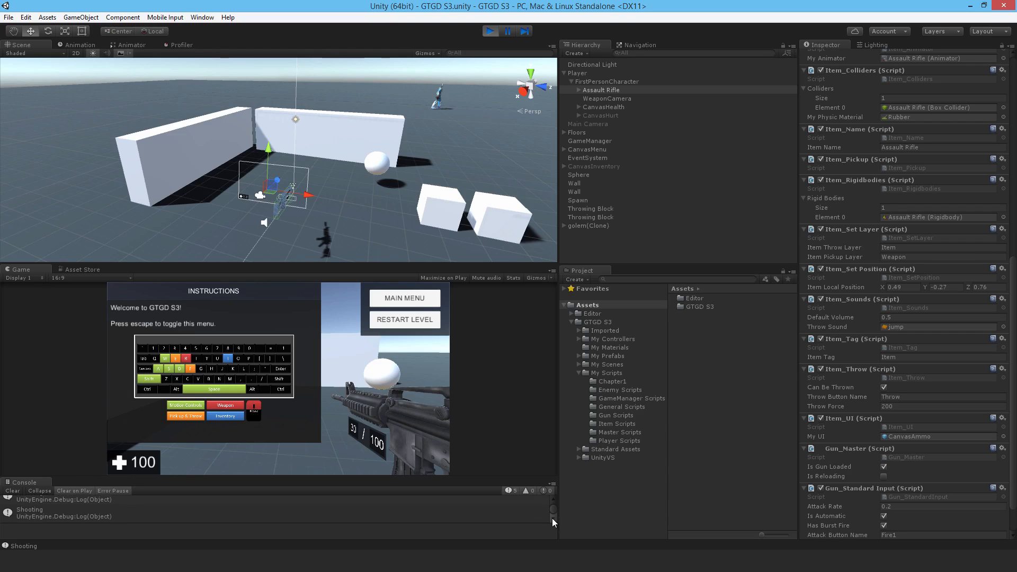
click(345, 400)
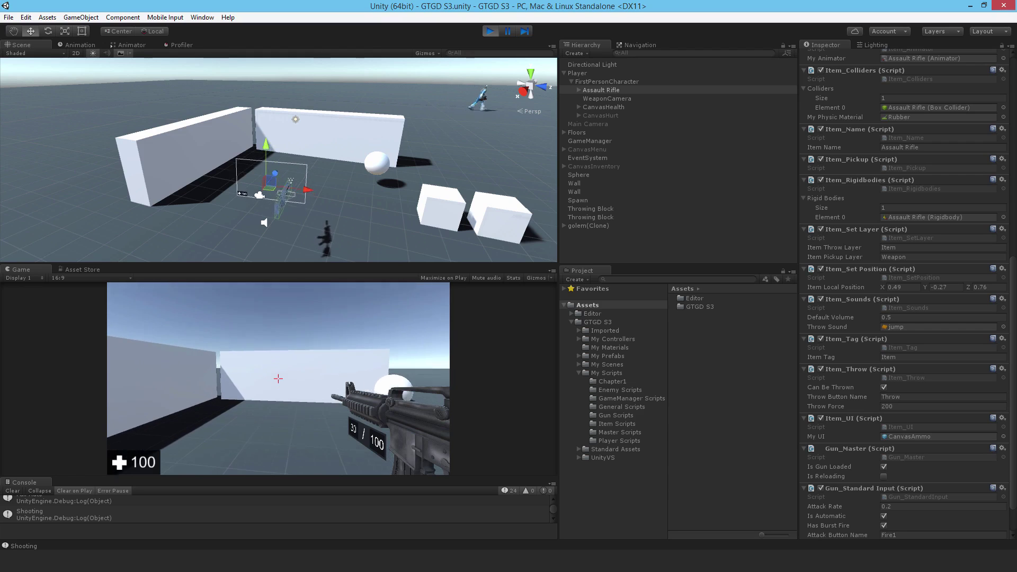
key(w)
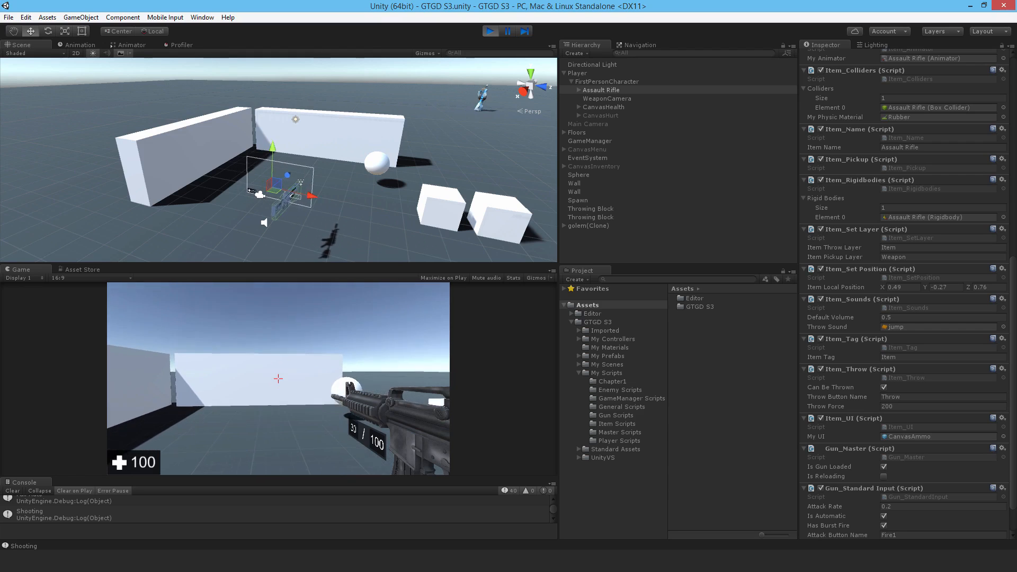
key(Escape)
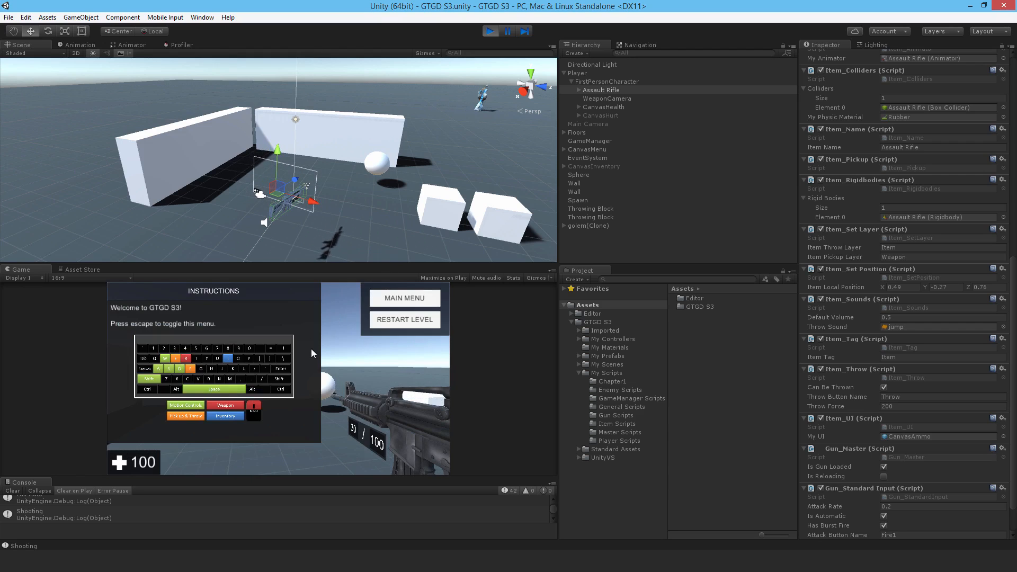
Comment out the Full Auto, Burst and Burst Fire Toggled Debug.Logs on lines 47, 56, 101 and save
key(alt+Tab)
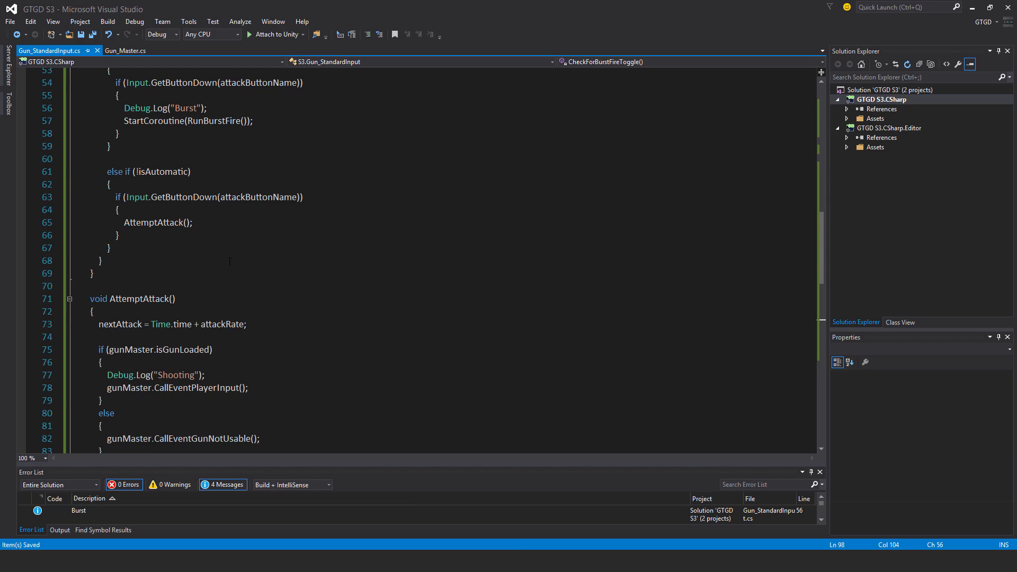
scroll(198, 281, up, 5)
scroll(159, 282, down, 4)
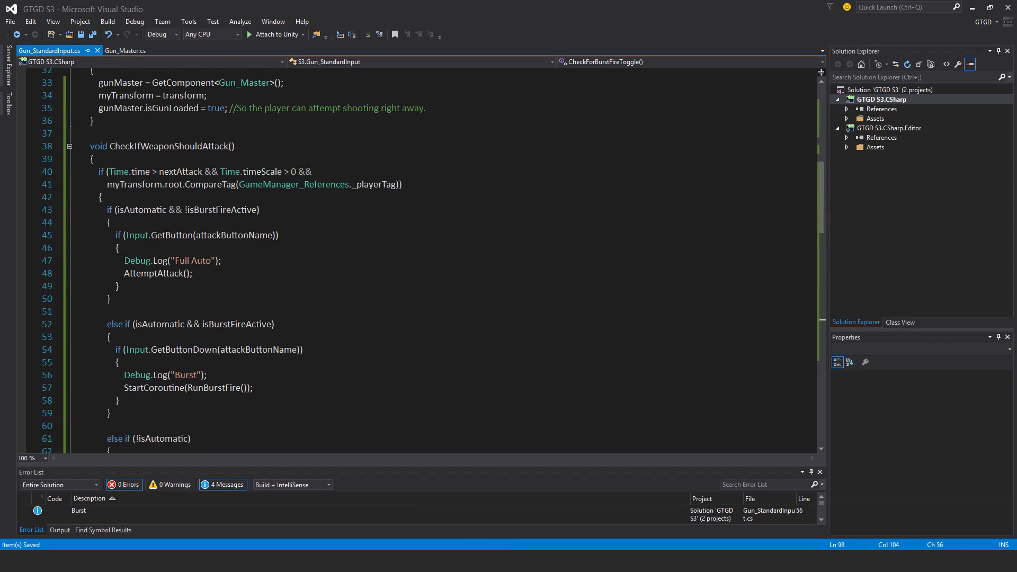
click(124, 259)
text(//)
scroll(318, 263, down, 2)
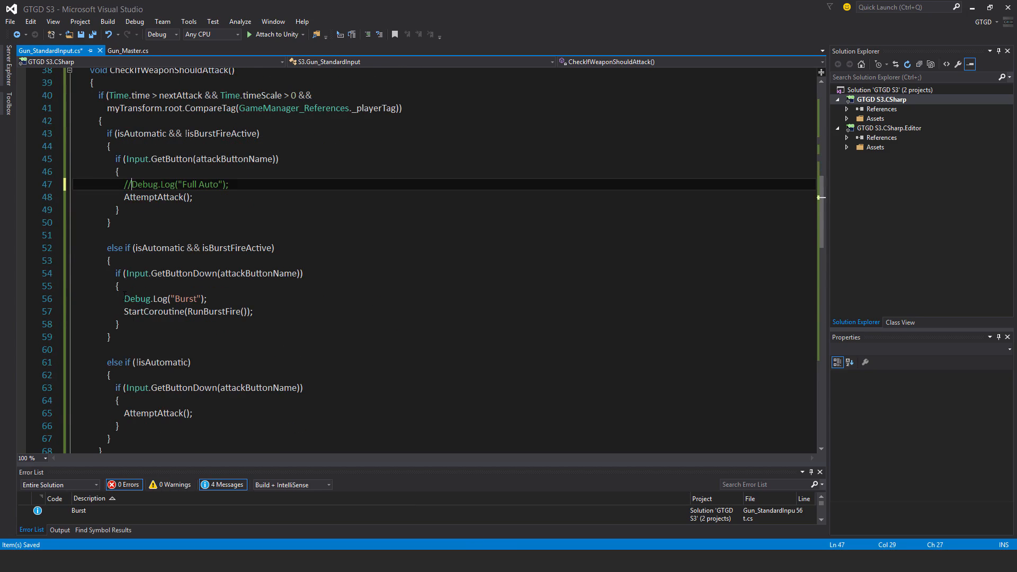
click(125, 299)
text(//)
scroll(318, 279, down, 6)
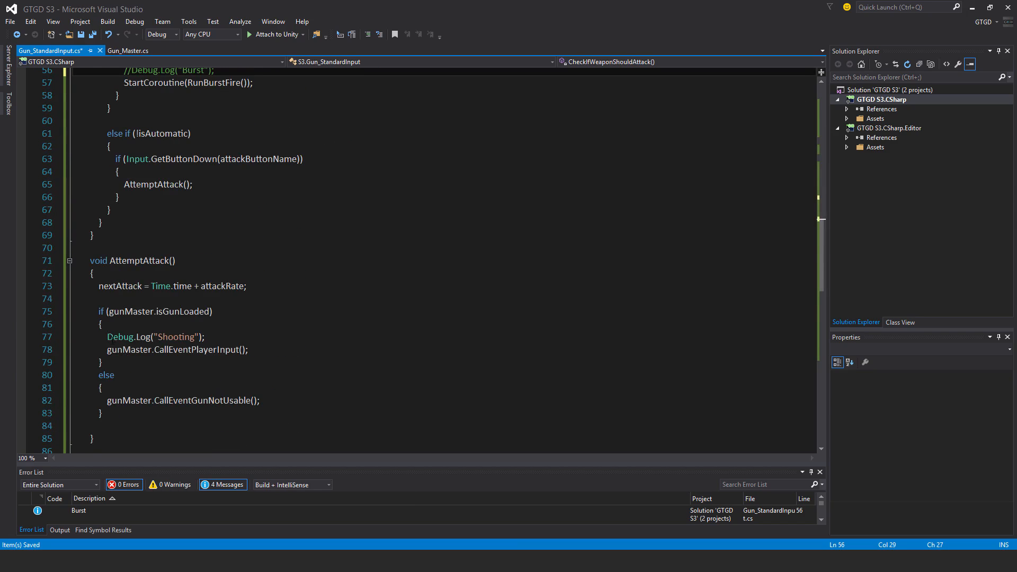
click(107, 337)
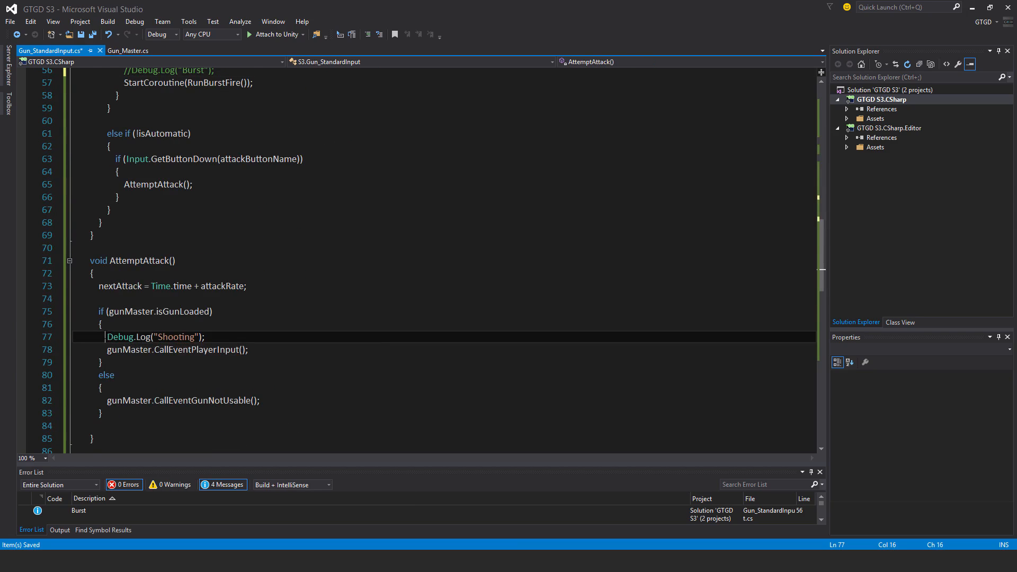
text(//)
scroll(319, 278, down, 8)
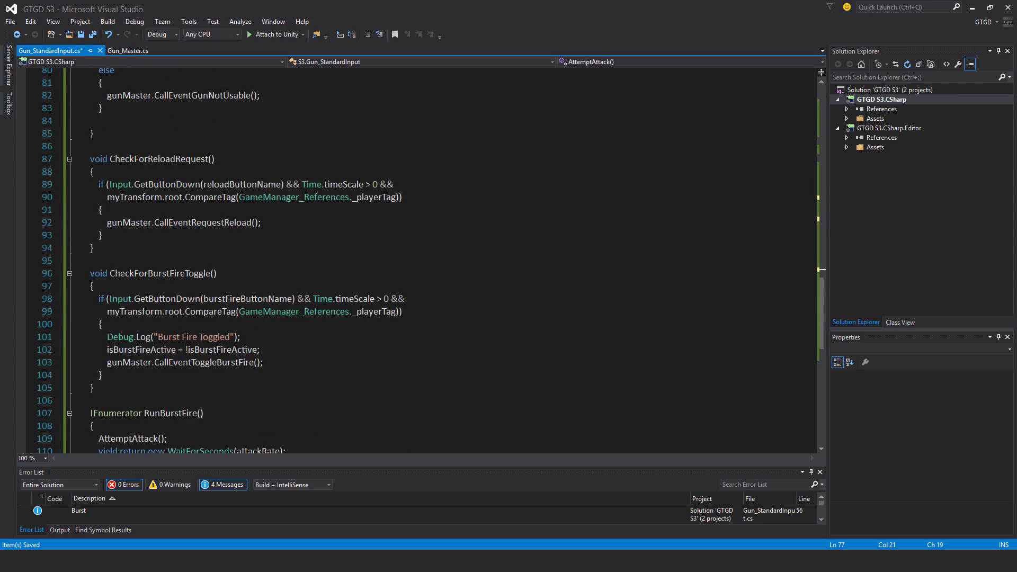
click(108, 337)
text(//)
key(ctrl+s)
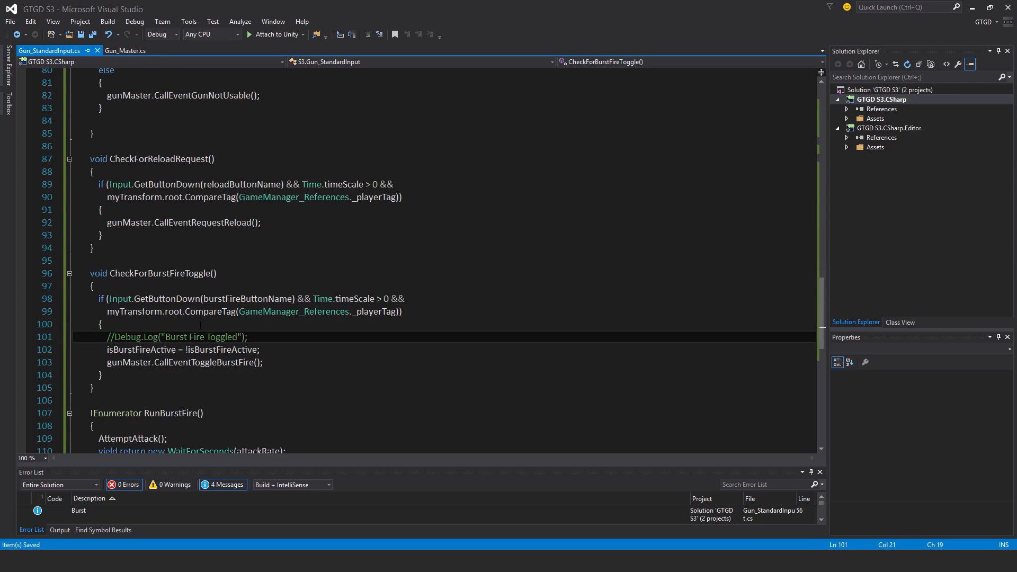